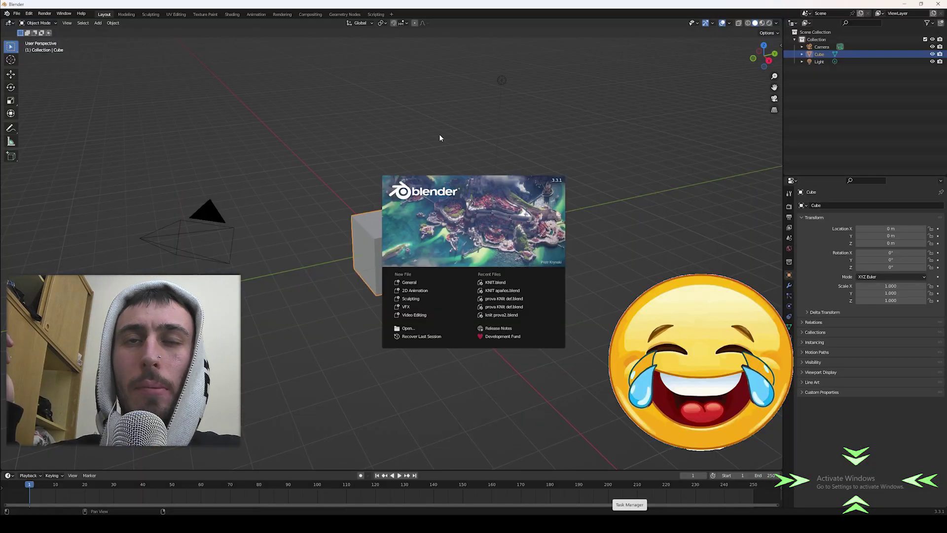
Step: Delete all the default objects from the scene
{"action": "left_click", "coordinate": [440, 137]}
{"action": "key", "text": "a"}
{"action": "key", "text": "x"}
{"action": "left_click", "coordinate": [434, 213]}
Step: Add a plane mesh to the empty scene
{"action": "key", "text": "shift+a"}
{"action": "mouse_move", "coordinate": [403, 239]}
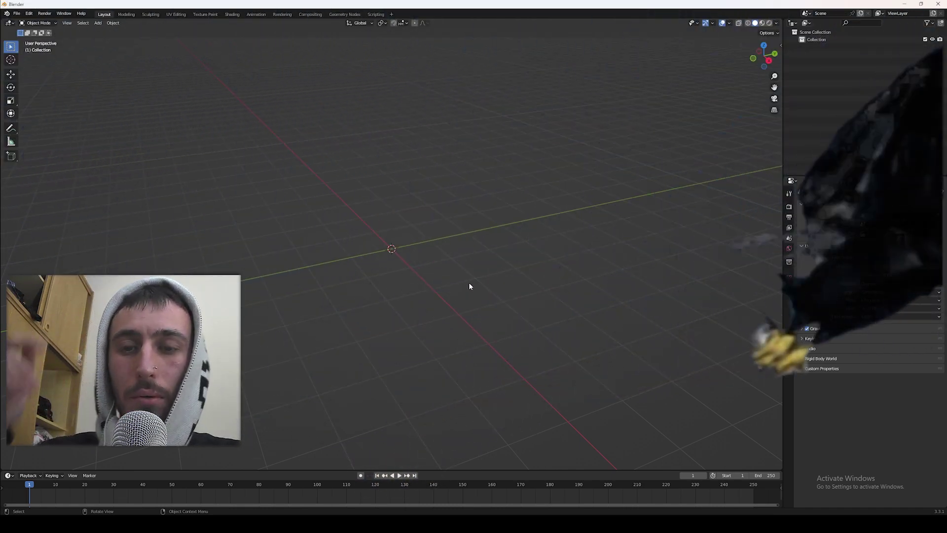
{"action": "key", "text": "shift+a"}
{"action": "mouse_move", "coordinate": [469, 282]}
{"action": "left_click", "coordinate": [508, 285]}
Step: Set the plane's dimensions to 145 cm in X and 17 cm in Y
{"action": "key", "text": "n"}
{"action": "left_click", "coordinate": [740, 162]}
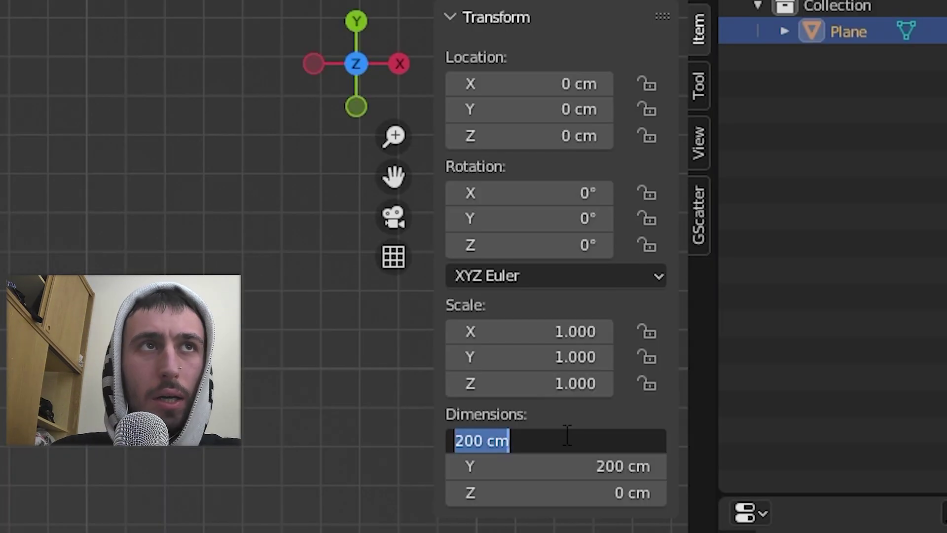
{"action": "type", "text": "145"}
{"action": "key", "text": "Return"}
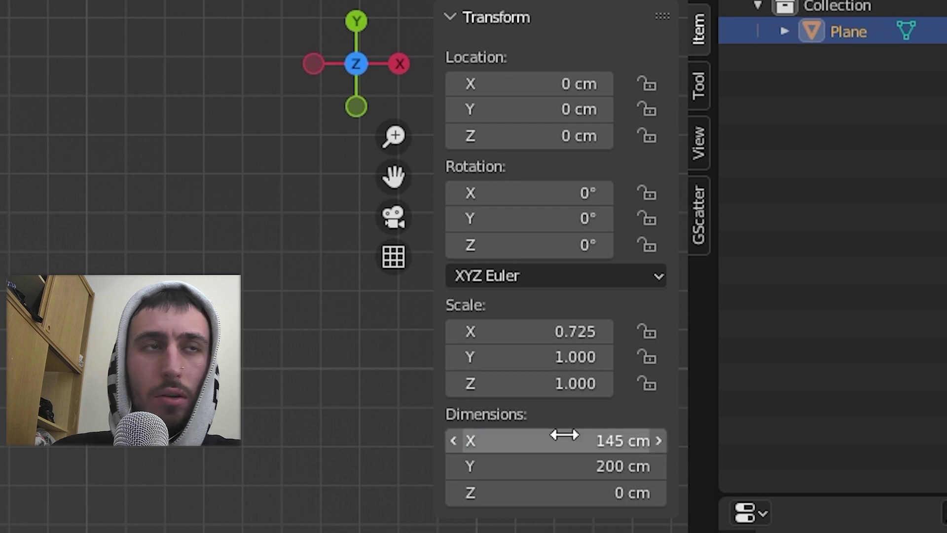
{"action": "left_click", "coordinate": [605, 464]}
{"action": "type", "text": "17"}
{"action": "key", "text": "Return"}
Step: Add a dense series of evenly spaced loop cuts across the plane's width, centred without sliding
{"action": "key", "text": "Tab"}
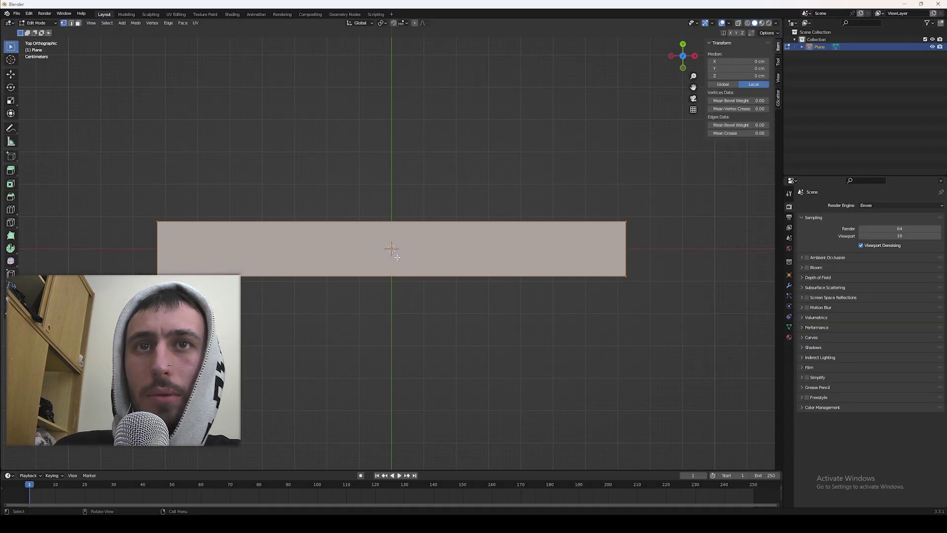
{"action": "key", "text": "ctrl+r"}
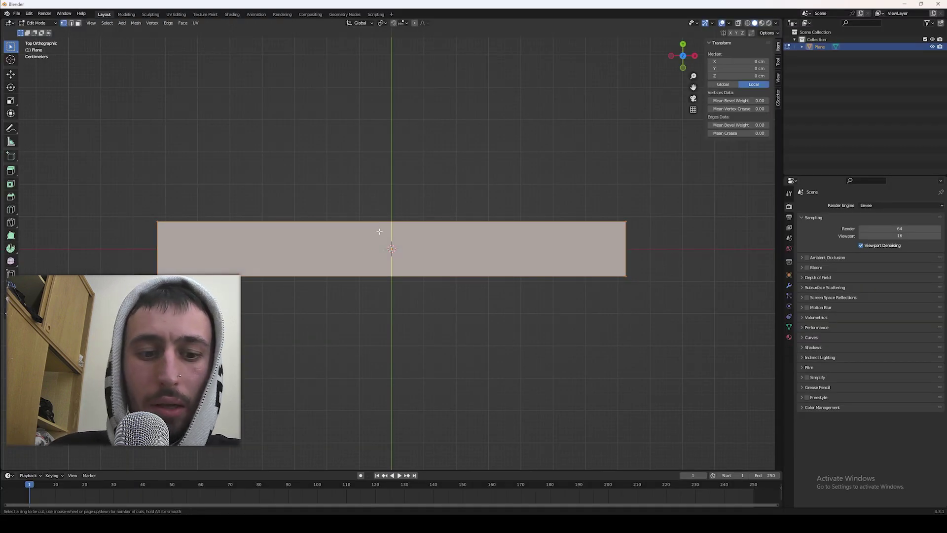
{"action": "left_click", "coordinate": [380, 231]}
{"action": "right_click", "coordinate": [379, 232]}
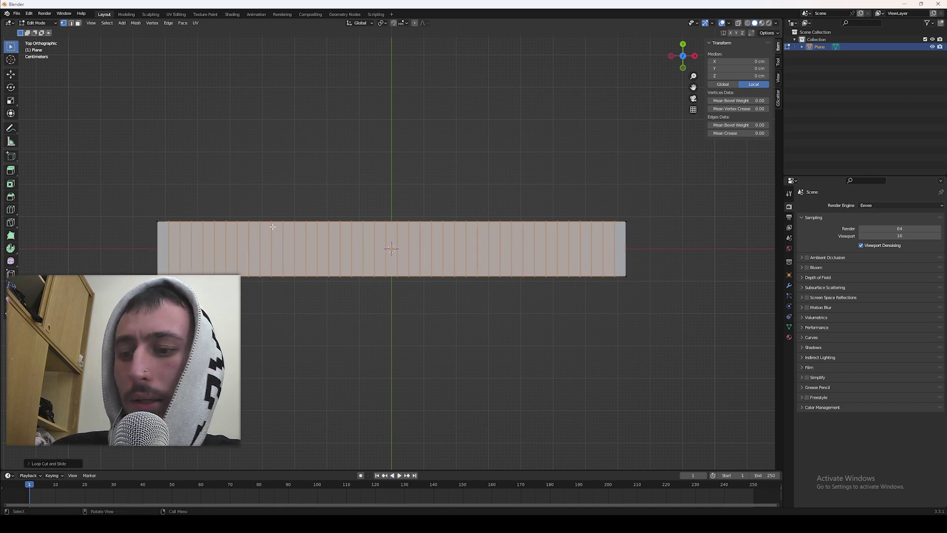
Step: Add 12 evenly spaced loop cuts running lengthwise along the plane
{"action": "key", "text": "ctrl+r"}
{"action": "key", "text": "1"}
{"action": "key", "text": "2"}
{"action": "left_click", "coordinate": [166, 238]}
{"action": "right_click", "coordinate": [165, 239]}
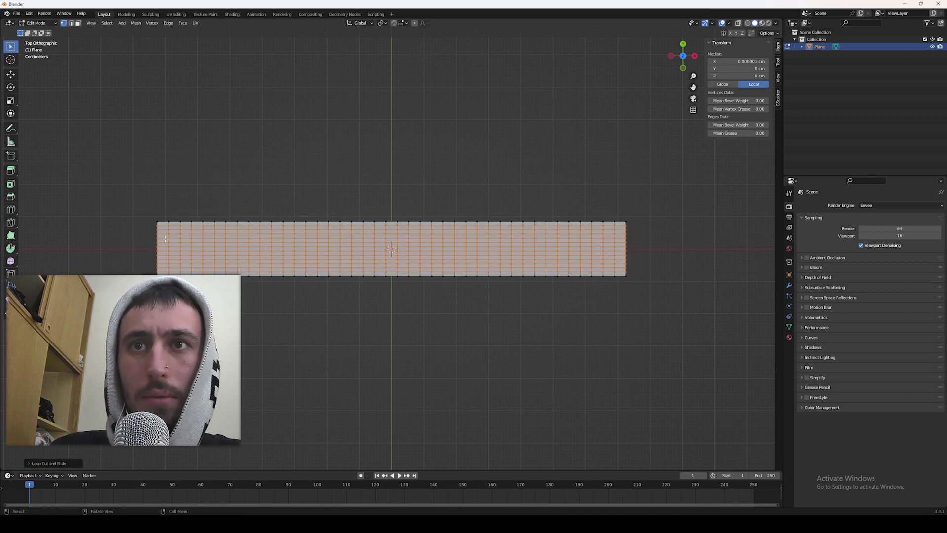
Step: Extrude the whole plane mesh vertically to a thickness of about 0.5 cm
{"action": "middle_click_drag", "start_coordinate": [444, 251], "coordinate": [461, 332]}
{"action": "key", "text": "a"}
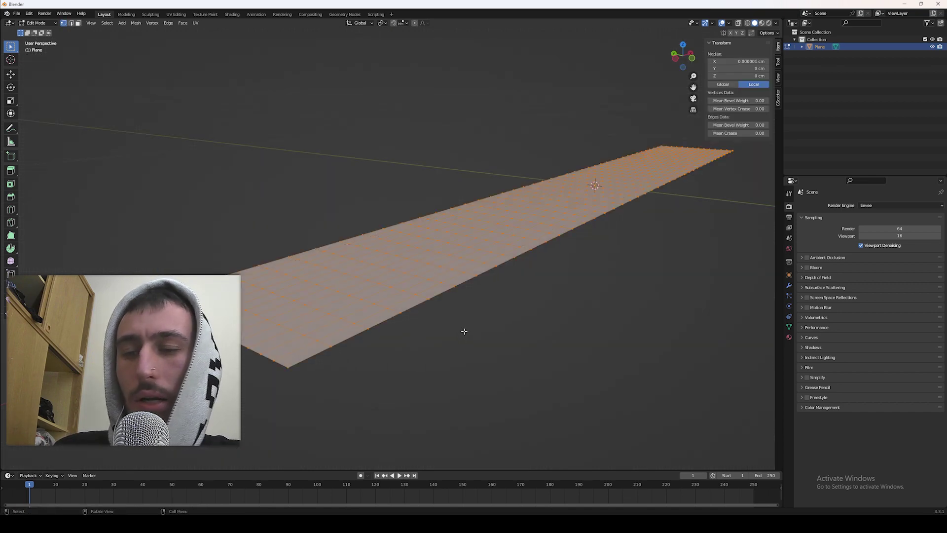
{"action": "key", "text": "e"}
{"action": "left_click", "coordinate": [463, 326]}
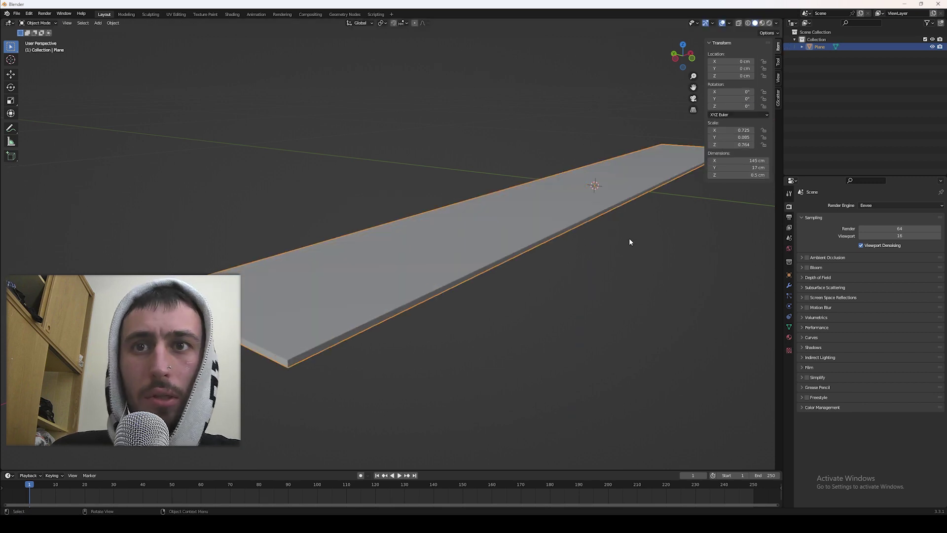
Step: Return to Object Mode and apply the plane's scale
{"action": "key", "text": "Tab"}
{"action": "key", "text": "ctrl+a"}
{"action": "left_click", "coordinate": [344, 226]}
Step: Add a Subdivision Surface modifier to the plane
{"action": "key", "text": "KP_7"}
{"action": "left_click", "coordinate": [789, 285]}
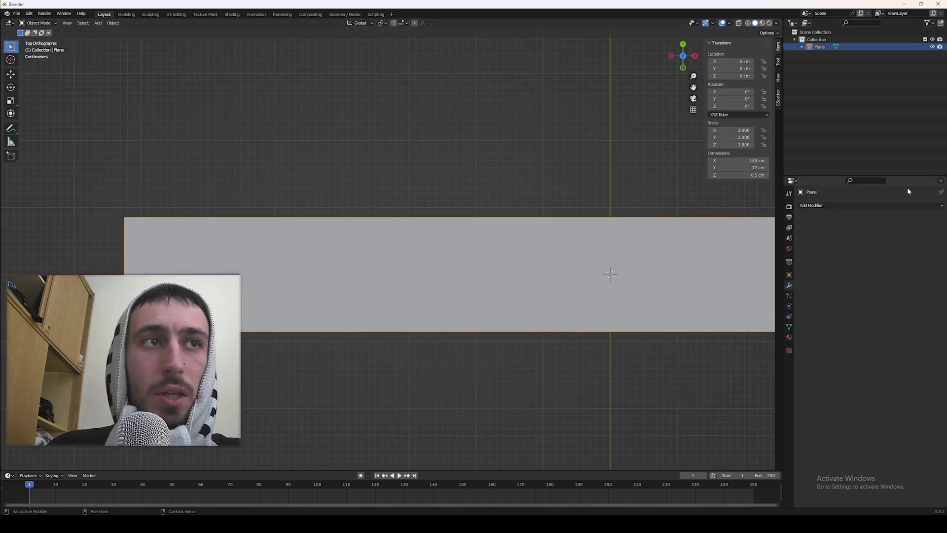
{"action": "left_click", "coordinate": [857, 206]}
{"action": "left_click", "coordinate": [812, 340]}
Step: Add a supporting loop cut beside the plane's negative-X end, at about X -72.3 cm
{"action": "key", "text": "Tab"}
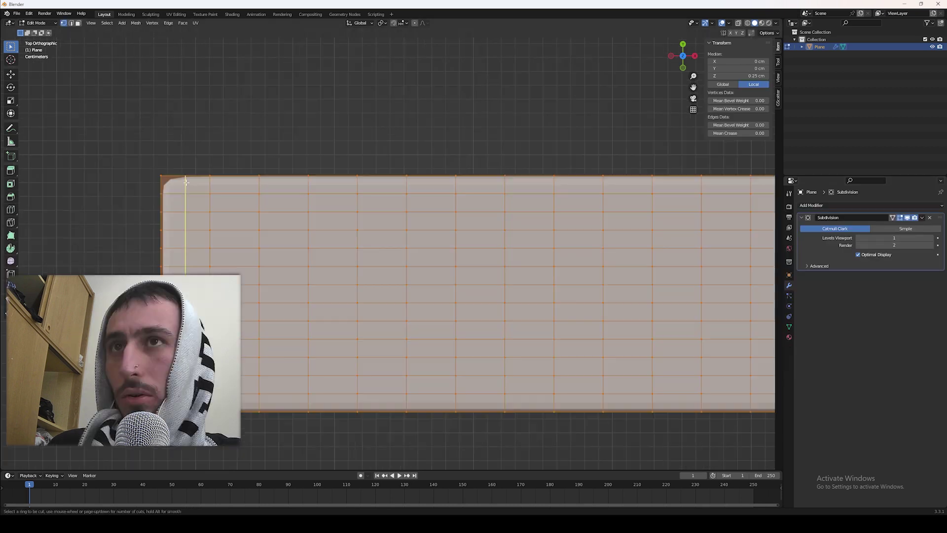
{"action": "key", "text": "ctrl+r"}
{"action": "left_click", "coordinate": [164, 184]}
{"action": "left_click", "coordinate": [163, 185]}
{"action": "scroll", "coordinate": [399, 253], "scroll_direction": "down", "scroll_amount": 6}
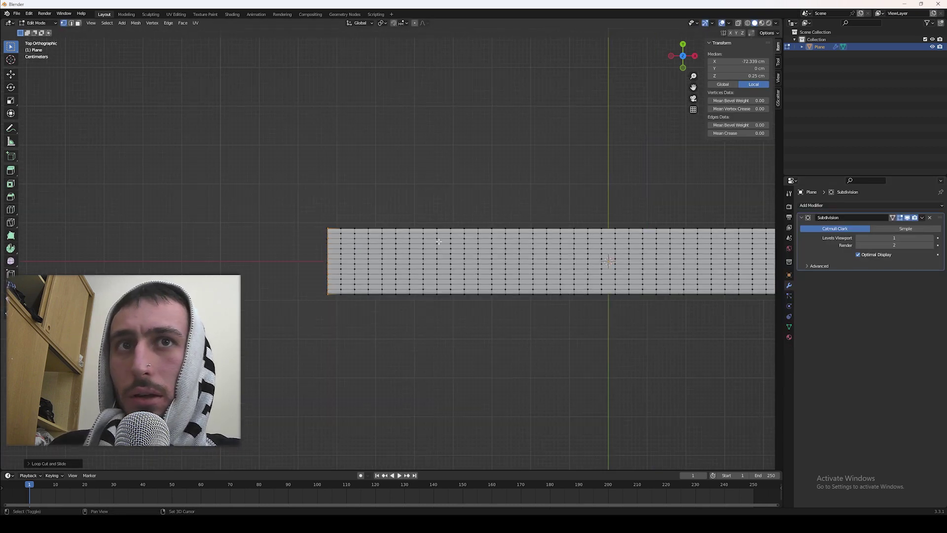
Step: Add a matching loop cut beside the plane's positive-X end at about X 72.3 cm, and return to Object Mode
{"action": "middle_click_drag", "start_coordinate": [542, 246], "coordinate": [271, 262], "text": "shift"}
{"action": "scroll", "coordinate": [271, 262], "scroll_direction": "up", "scroll_amount": 6}
{"action": "middle_click_drag", "start_coordinate": [518, 227], "coordinate": [297, 232], "text": "shift"}
{"action": "key", "text": "Tab"}
{"action": "right_click", "coordinate": [297, 232]}
{"action": "left_click", "coordinate": [295, 229]}
{"action": "key", "text": "Tab"}
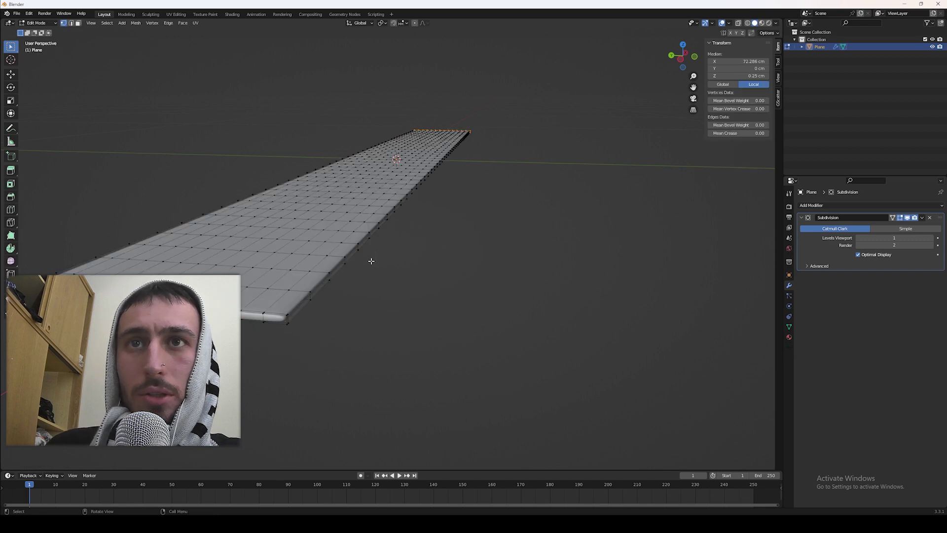
{"action": "key", "text": "Tab"}
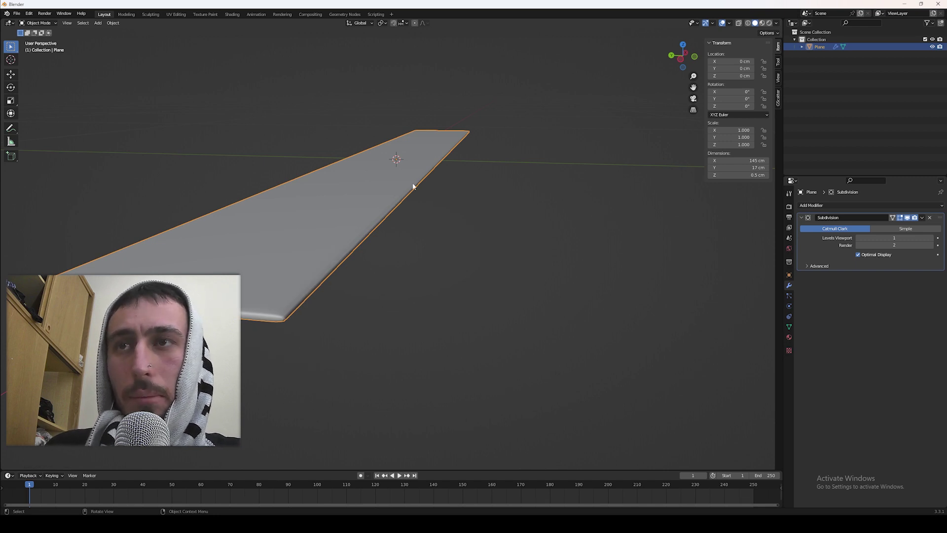
{"action": "key", "text": "KP_7"}
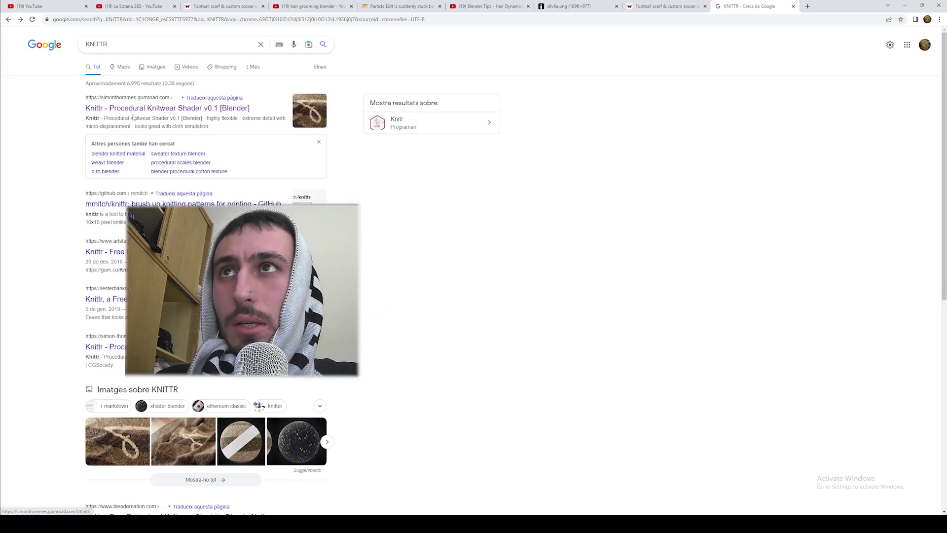
Step: Open the Knittr procedural knitwear shader page in the browser and open the downloaded Knittr v0.1 file in Blender
{"action": "left_click", "coordinate": [133, 113]}
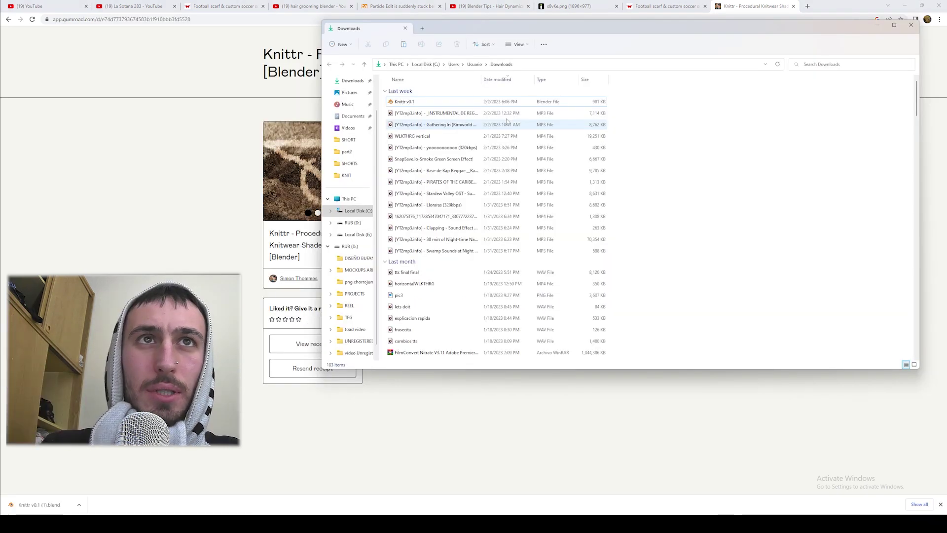
{"action": "left_click", "coordinate": [424, 101]}
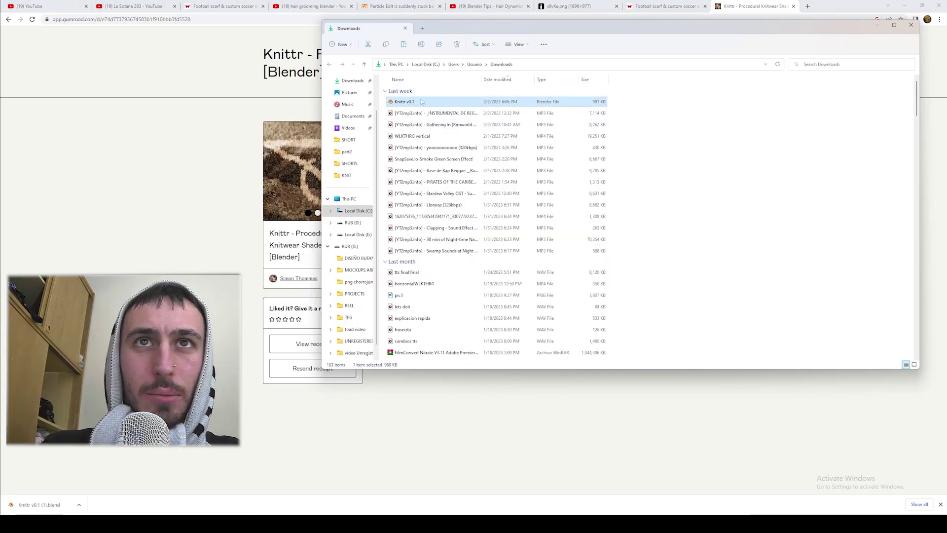
{"action": "double_click", "coordinate": [421, 101]}
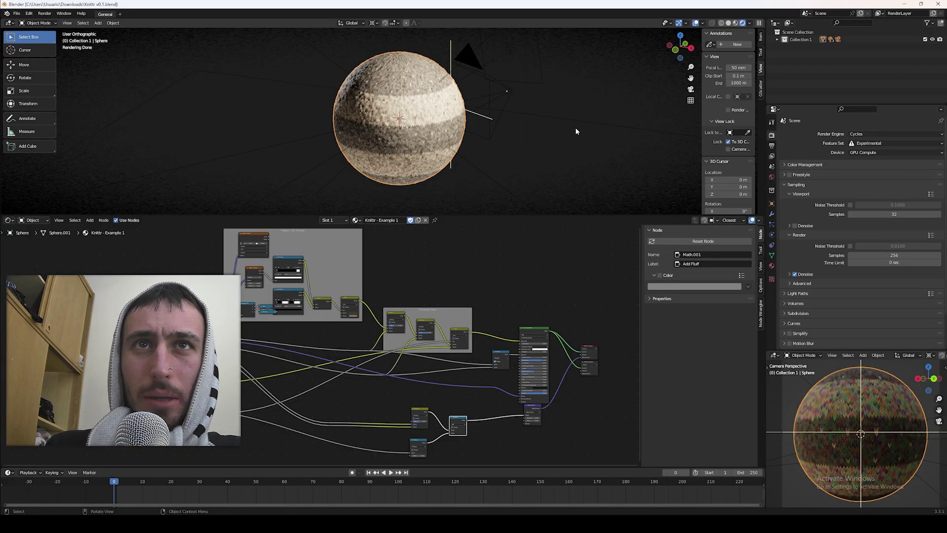
Step: Copy the knitted sphere from the Knittr file and paste it into the scarf scene
{"action": "scroll", "coordinate": [497, 126], "scroll_direction": "up", "scroll_amount": 3}
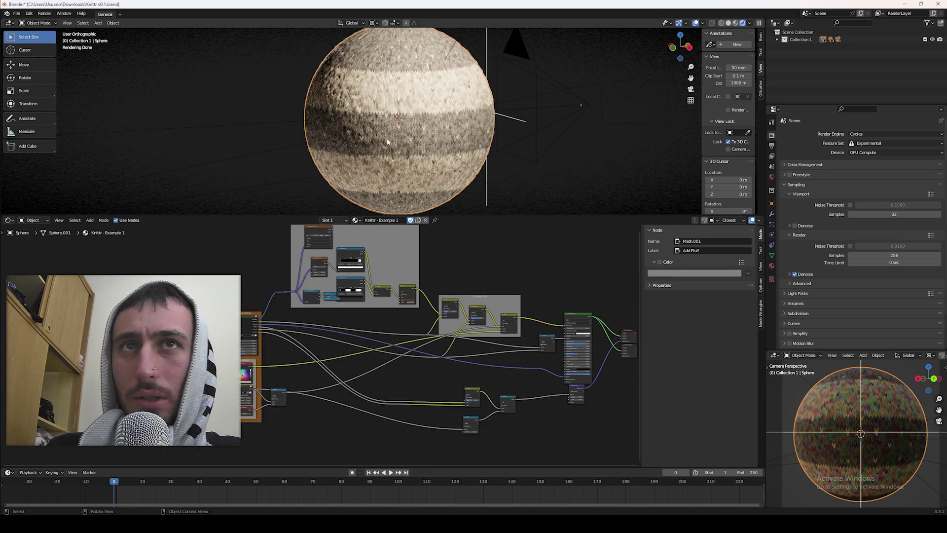
{"action": "right_click", "coordinate": [387, 141]}
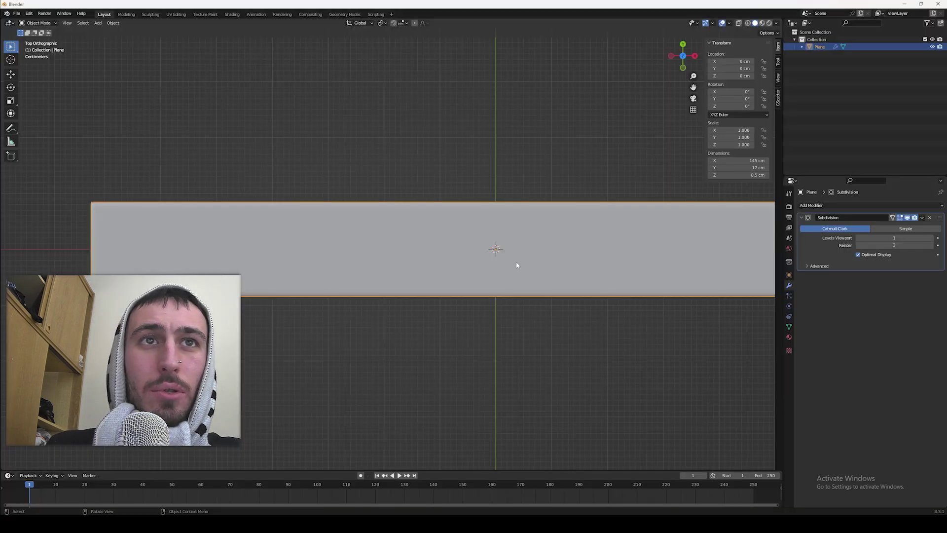
{"action": "scroll", "coordinate": [516, 264], "scroll_direction": "down", "scroll_amount": 3}
{"action": "middle_click_drag", "start_coordinate": [324, 264], "coordinate": [374, 211]}
{"action": "key", "text": "ctrl+v"}
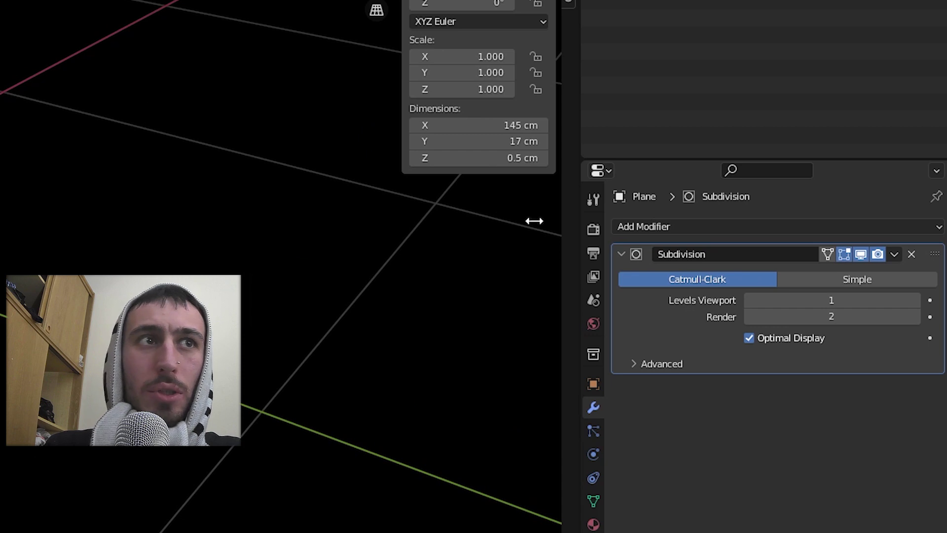
Step: Set the render engine to Cycles and the feature set to Experimental
{"action": "left_click", "coordinate": [788, 206]}
{"action": "left_click", "coordinate": [874, 205]}
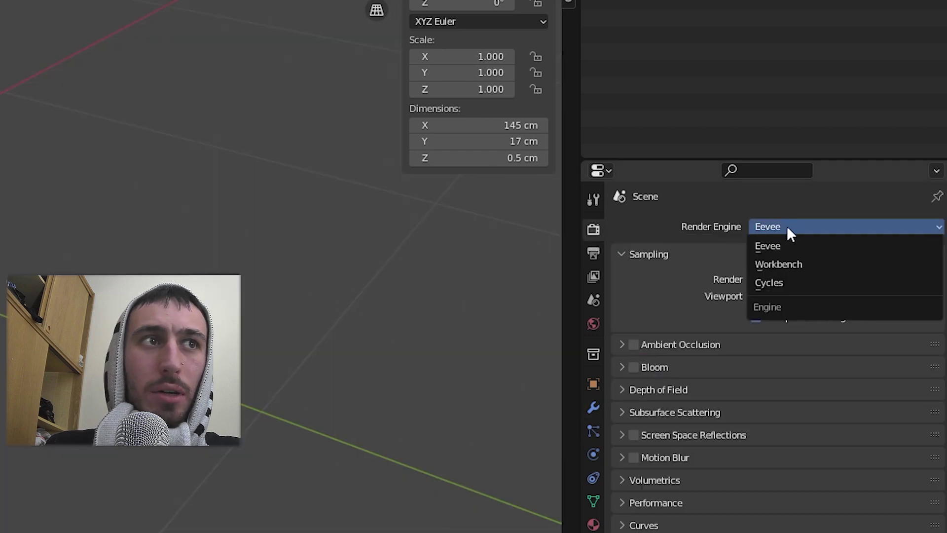
{"action": "left_click", "coordinate": [811, 282]}
{"action": "left_click", "coordinate": [700, 270]}
{"action": "left_click", "coordinate": [789, 305]}
{"action": "left_click", "coordinate": [815, 247]}
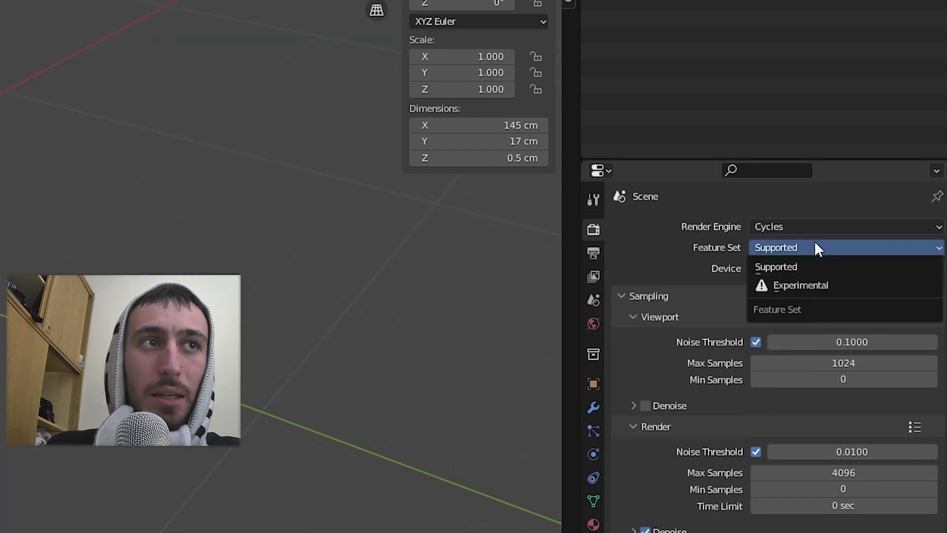
{"action": "left_click", "coordinate": [807, 285]}
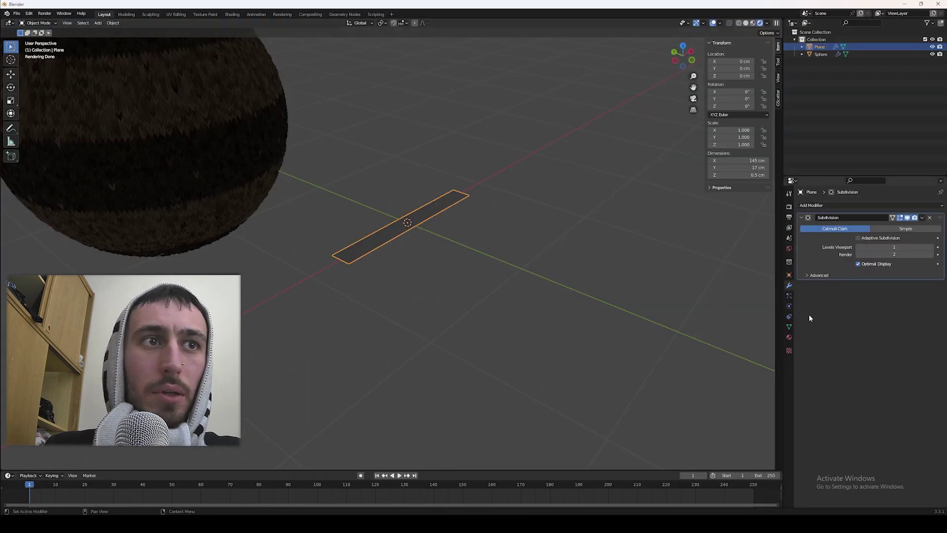
Step: Assign the existing Knittr - Example 1 material to the plane
{"action": "left_click", "coordinate": [790, 337]}
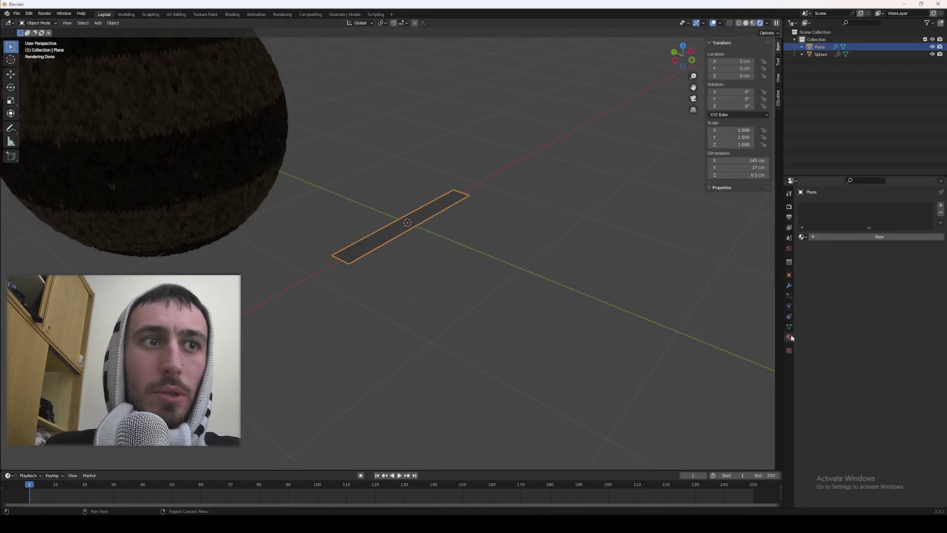
{"action": "left_click", "coordinate": [803, 237]}
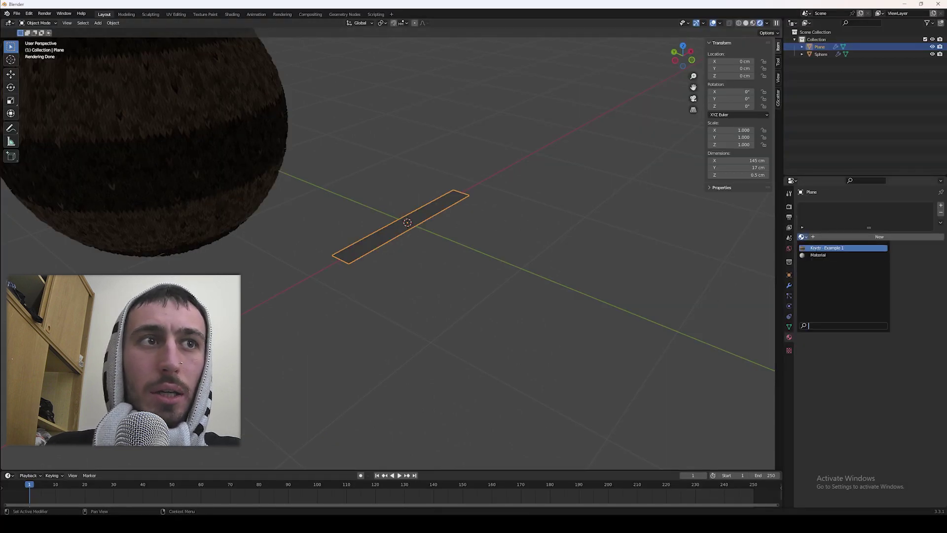
{"action": "left_click", "coordinate": [815, 248]}
{"action": "scroll", "coordinate": [359, 258], "scroll_direction": "up", "scroll_amount": 5}
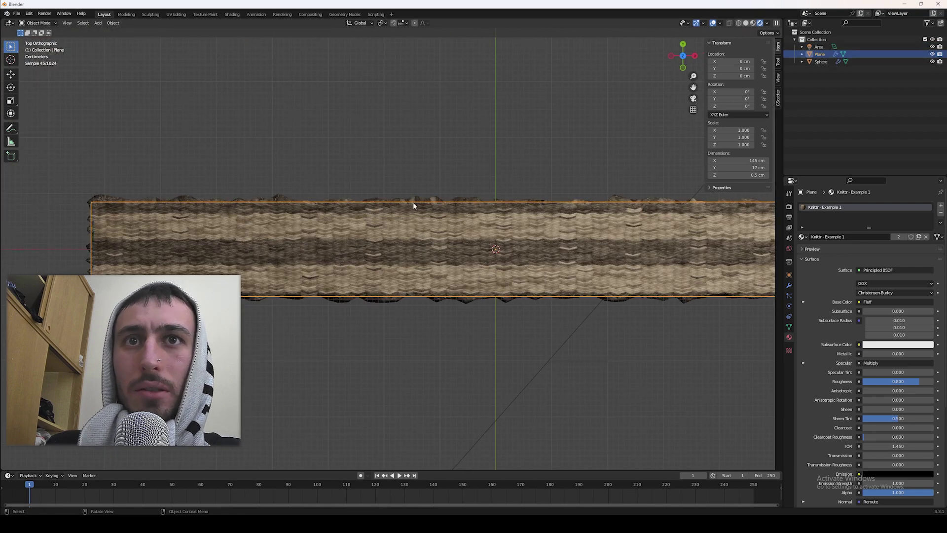
Step: Switch to the Shading workspace and enlarge the shader node editor
{"action": "left_click", "coordinate": [232, 15]}
{"action": "scroll", "coordinate": [487, 377], "scroll_direction": "down", "scroll_amount": 4}
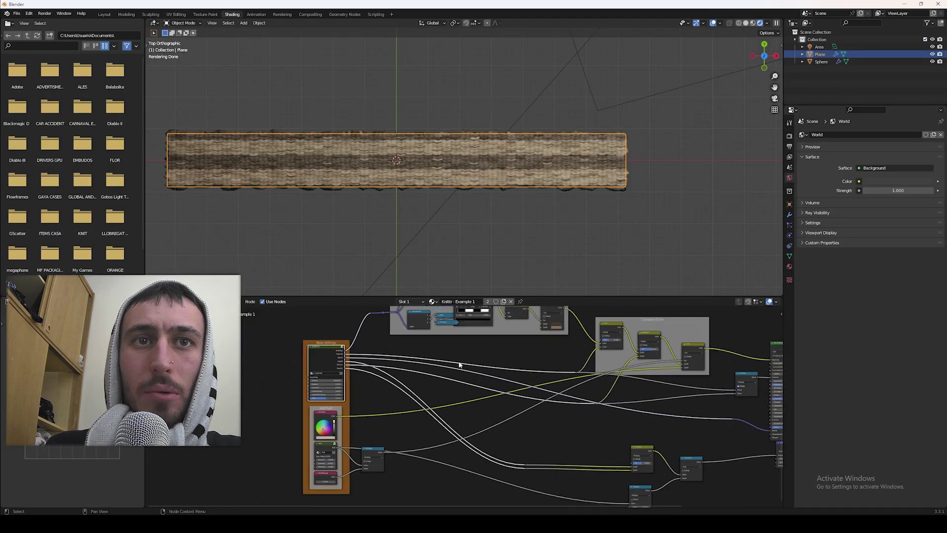
{"action": "left_click_drag", "start_coordinate": [424, 294], "coordinate": [424, 272]}
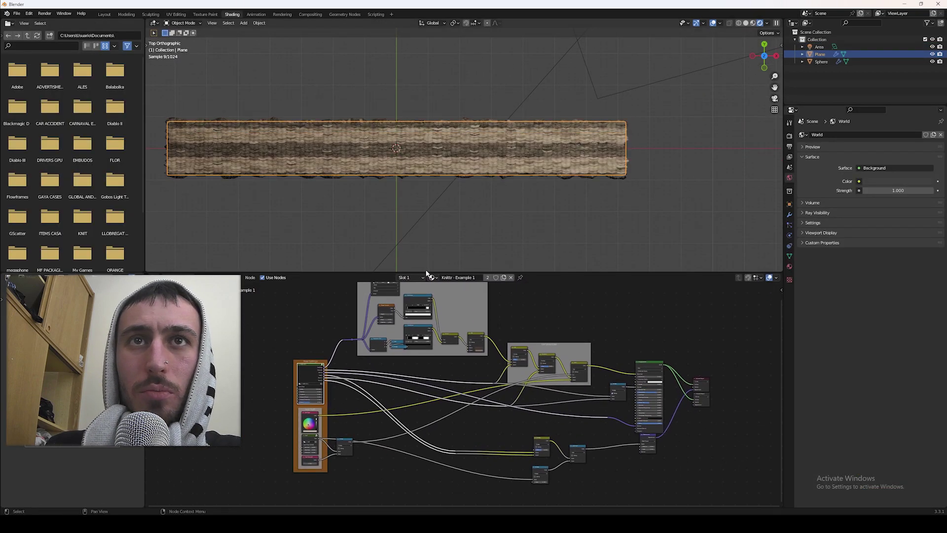
Step: Load uh2.png from the SCARF folder into the image texture node of the knit material
{"action": "scroll", "coordinate": [466, 335], "scroll_direction": "up", "scroll_amount": 5}
{"action": "scroll", "coordinate": [465, 331], "scroll_direction": "up", "scroll_amount": 1}
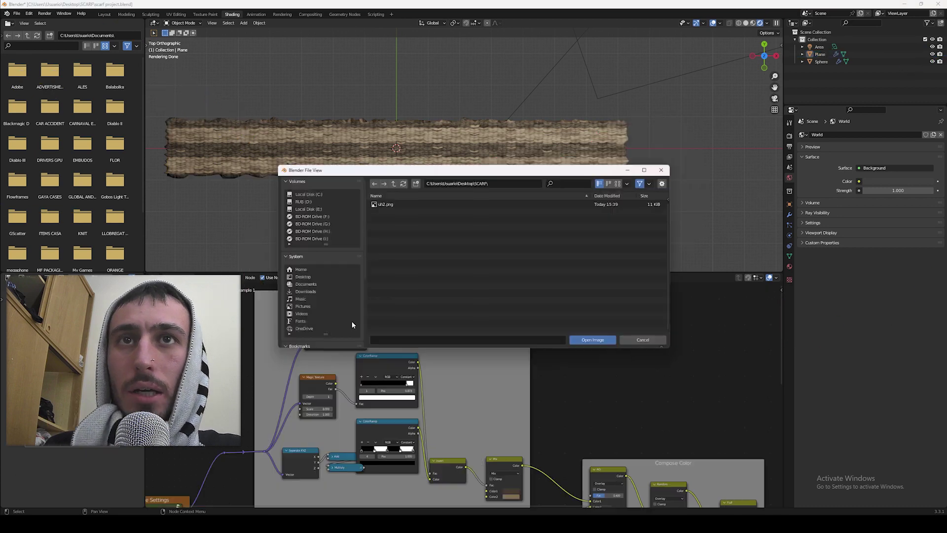
{"action": "double_click", "coordinate": [427, 207]}
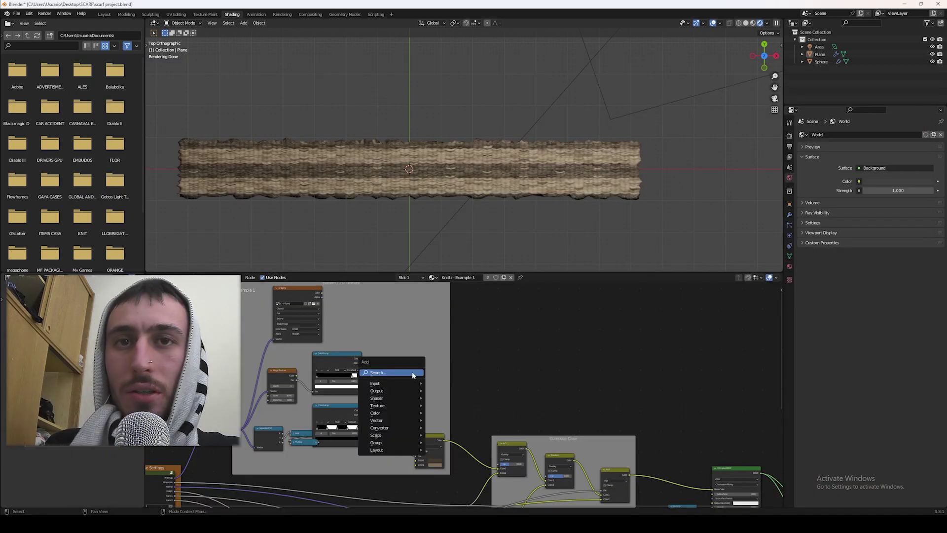
Step: Add a MixRGB node to the material beside the existing pattern Mix node
{"action": "left_click", "coordinate": [412, 372]}
{"action": "type", "text": "mix"}
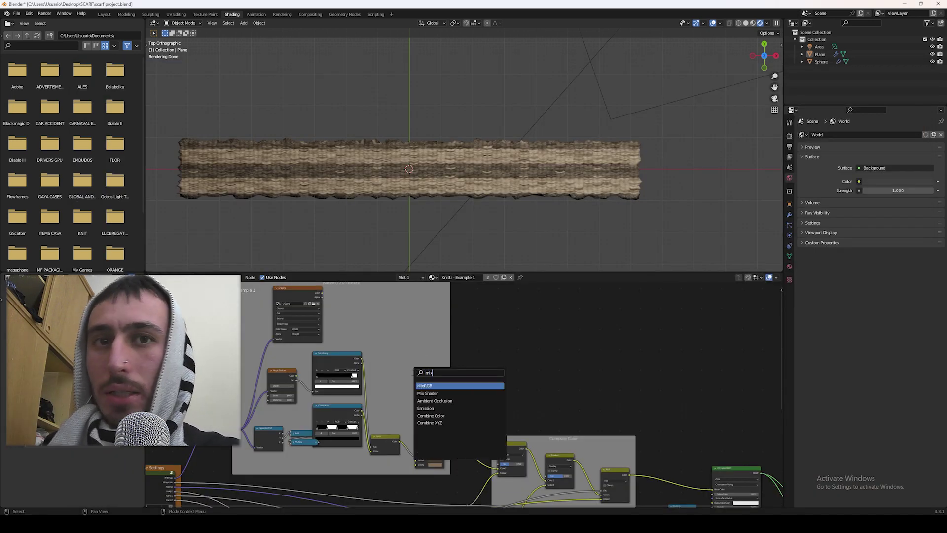
{"action": "key", "text": "Return"}
{"action": "left_click", "coordinate": [458, 409]}
{"action": "scroll", "coordinate": [451, 302], "scroll_direction": "up", "scroll_amount": 2}
Step: Connect the pattern Mix output to the new node's Color1, the image's Color to Color2, and its Alpha to Fac
{"action": "left_click_drag", "start_coordinate": [422, 468], "coordinate": [441, 435]}
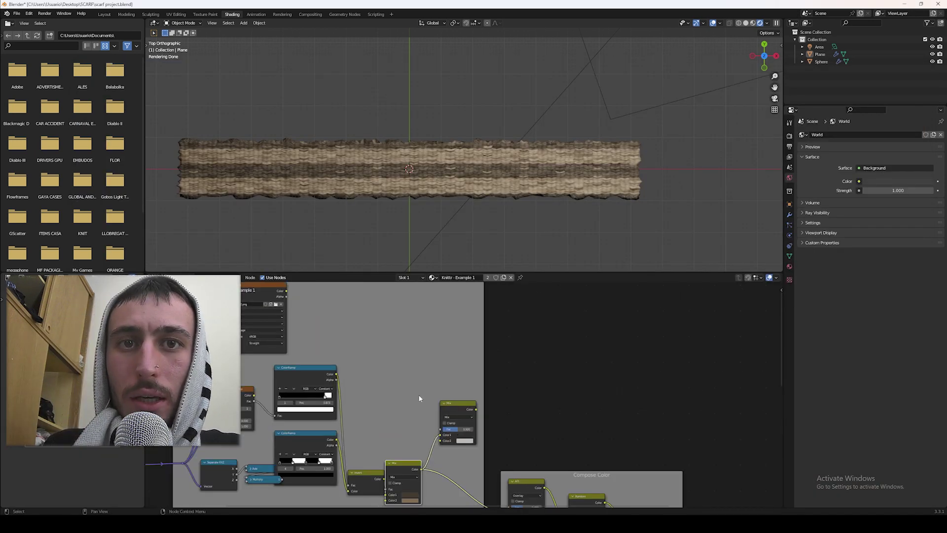
{"action": "left_click_drag", "start_coordinate": [286, 291], "coordinate": [440, 440]}
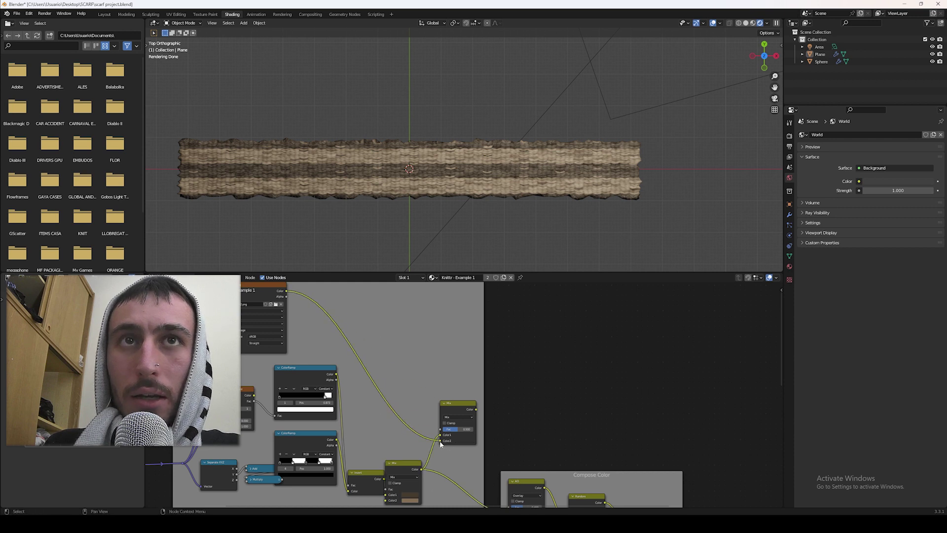
{"action": "left_click_drag", "start_coordinate": [287, 296], "coordinate": [442, 430]}
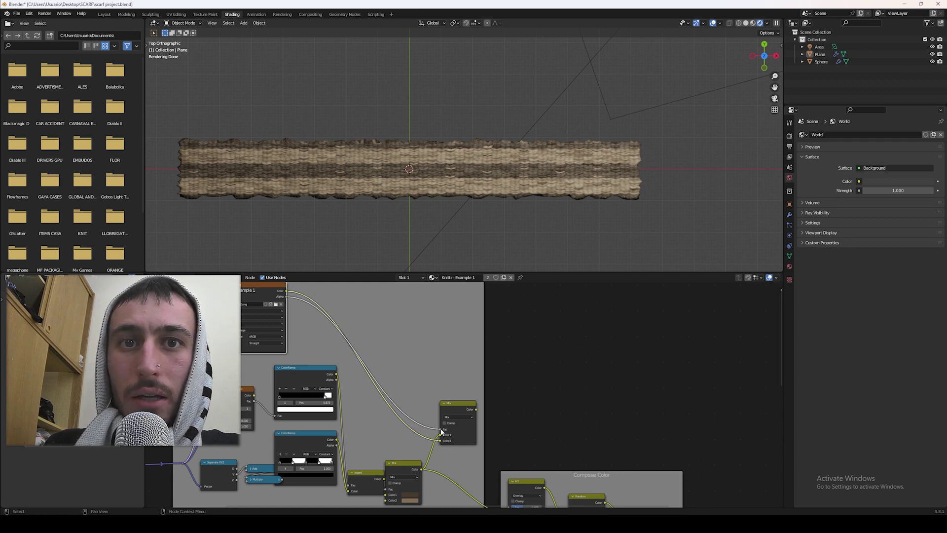
Step: Connect the new Mix node's Color output to Color1 of the first Overlay node in the Compose Color frame
{"action": "middle_click_drag", "start_coordinate": [435, 418], "coordinate": [341, 366]}
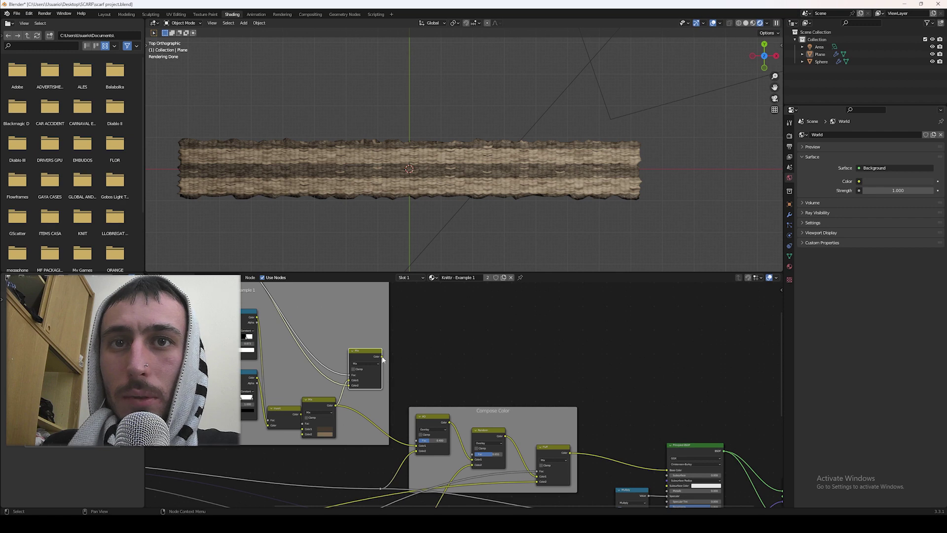
{"action": "left_click_drag", "start_coordinate": [383, 357], "coordinate": [422, 453]}
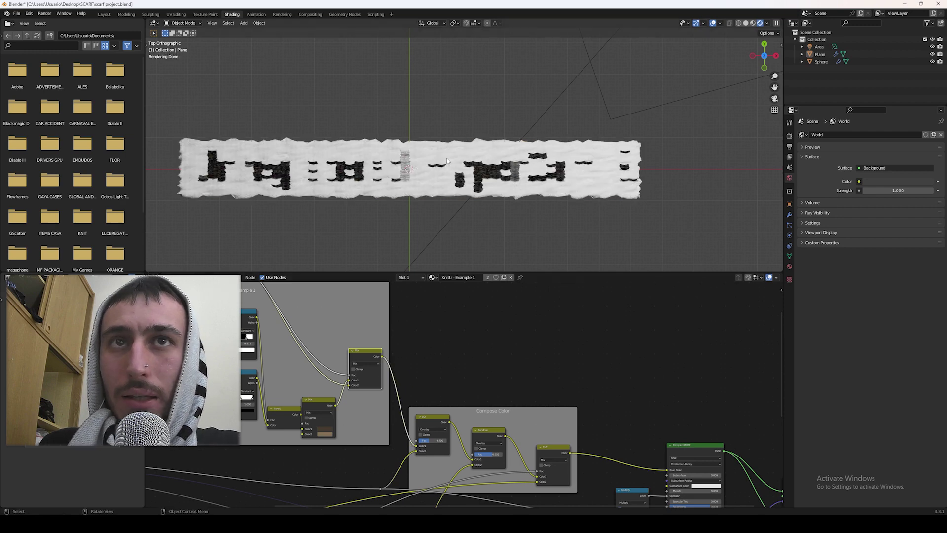
{"action": "scroll", "coordinate": [446, 159], "scroll_direction": "up", "scroll_amount": 2}
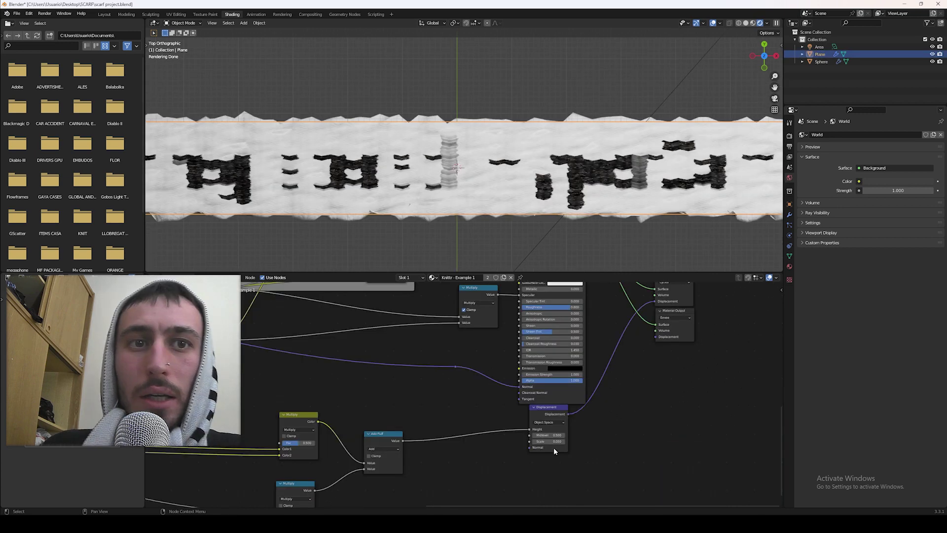
Step: Set the scale of the knit material's Displacement node to 0.005
{"action": "double_click", "coordinate": [548, 441]}
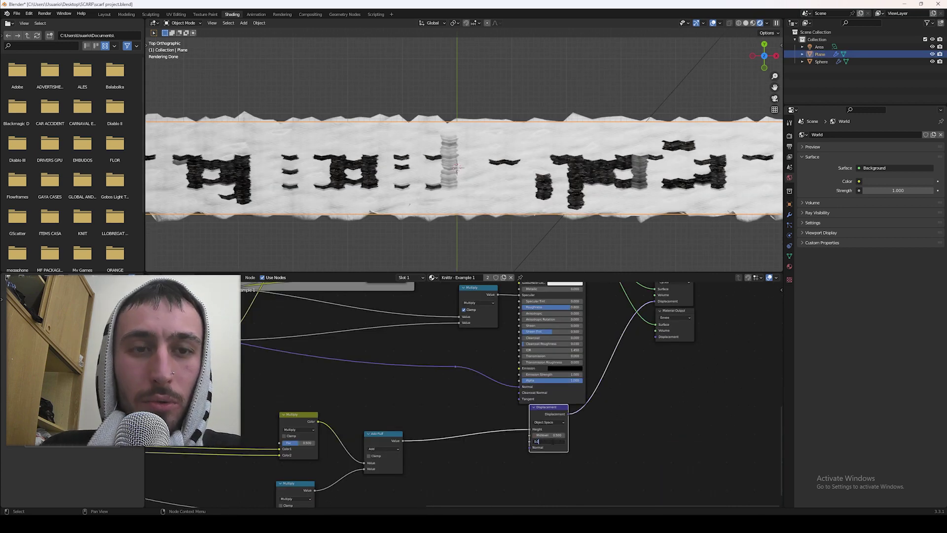
{"action": "type", "text": "0.005"}
{"action": "key", "text": "Return"}
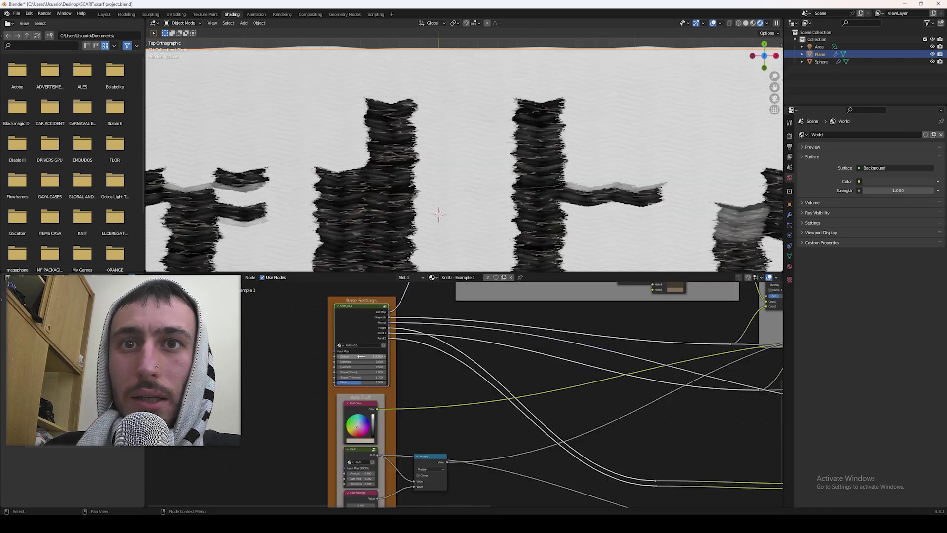
Step: Adjust the stitch number and shear shape of the Knittr base settings node and set its Fuzziness to 0.2
{"action": "mouse_move", "coordinate": [361, 356]}
{"action": "left_mouse_down"}
{"action": "mouse_move", "coordinate": [374, 356]}
{"action": "mouse_move", "coordinate": [361, 356]}
{"action": "left_mouse_up"}
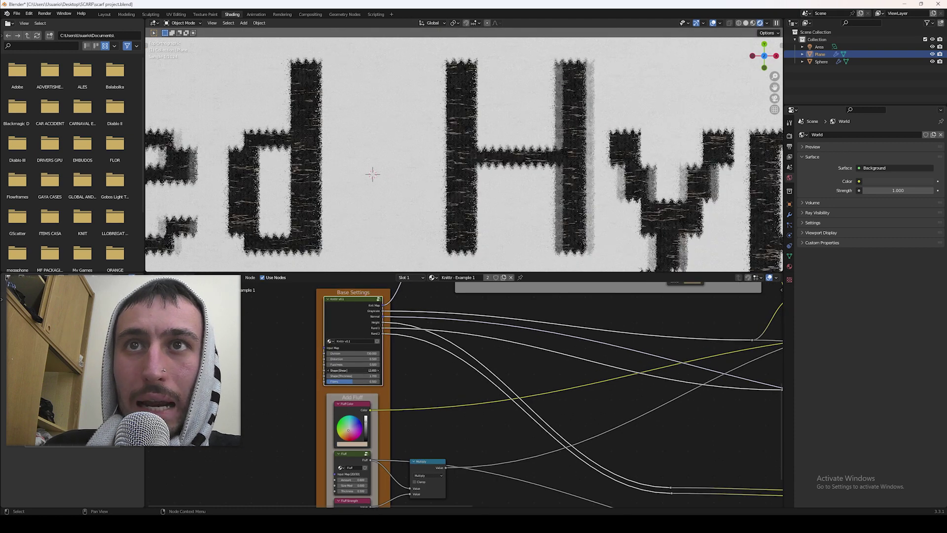
{"action": "left_click_drag", "start_coordinate": [367, 371], "coordinate": [358, 371]}
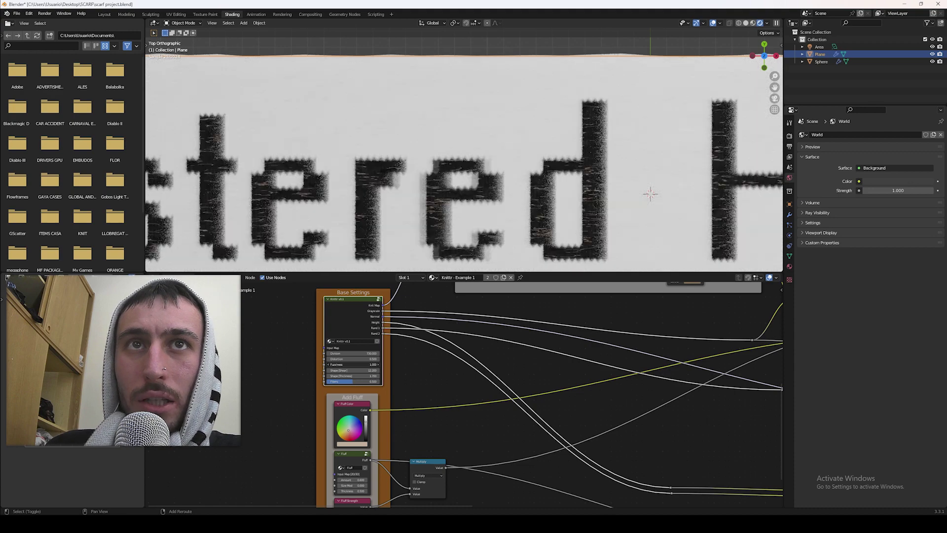
{"action": "left_click", "coordinate": [353, 364]}
{"action": "type", "text": "0.2"}
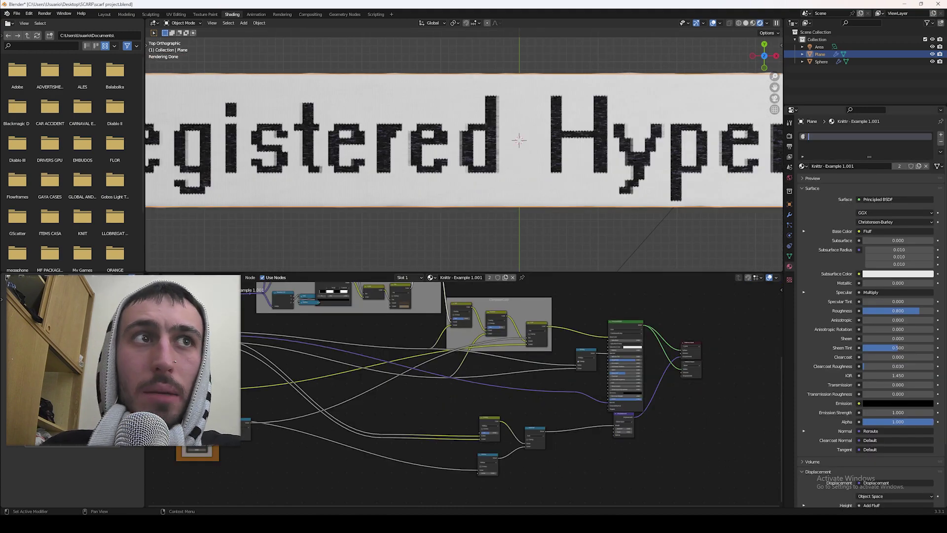
Step: Rename the scarf's knit material to UH2
{"action": "type", "text": "UH2"}
{"action": "key", "text": "Return"}
{"action": "type", "text": "UH"}
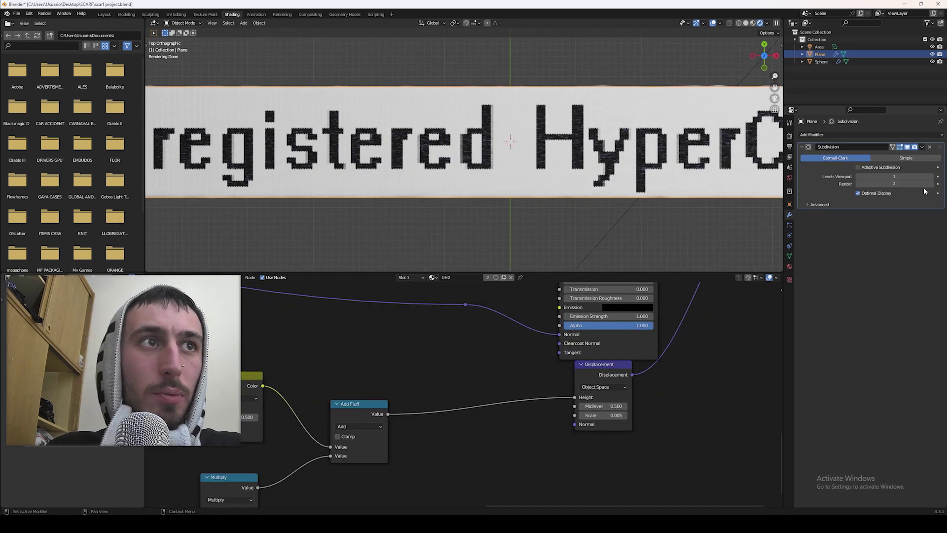
Step: Enable Adaptive Subdivision on the scarf's Subdivision modifier and re-enter 0.005 as the Displacement node's scale
{"action": "left_click", "coordinate": [877, 168]}
{"action": "scroll", "coordinate": [689, 168], "scroll_direction": "up", "scroll_amount": 4}
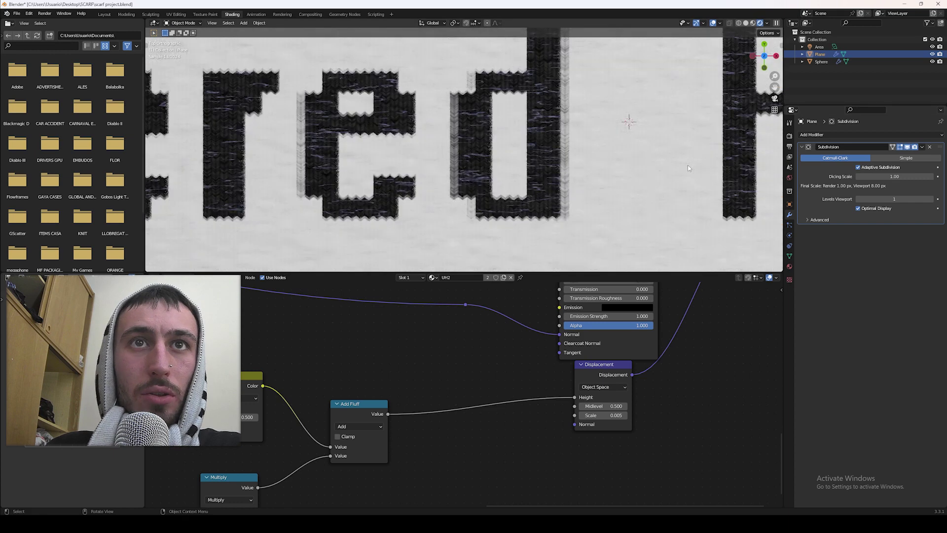
{"action": "left_click", "coordinate": [790, 137]}
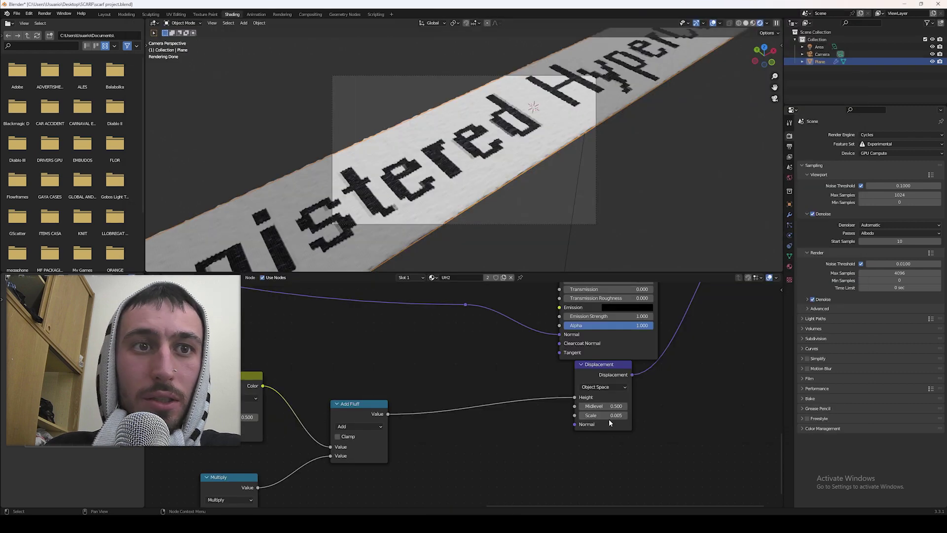
{"action": "double_click", "coordinate": [602, 414]}
{"action": "type", "text": "0.005"}
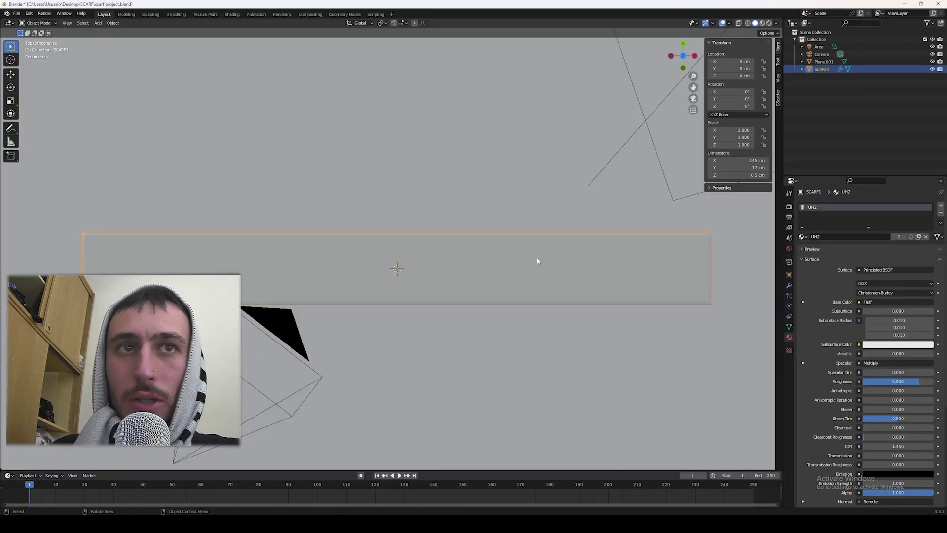
Step: Preview the whole scarf from above in Rendered shading
{"action": "key", "text": "z"}
{"action": "left_click", "coordinate": [520, 175]}
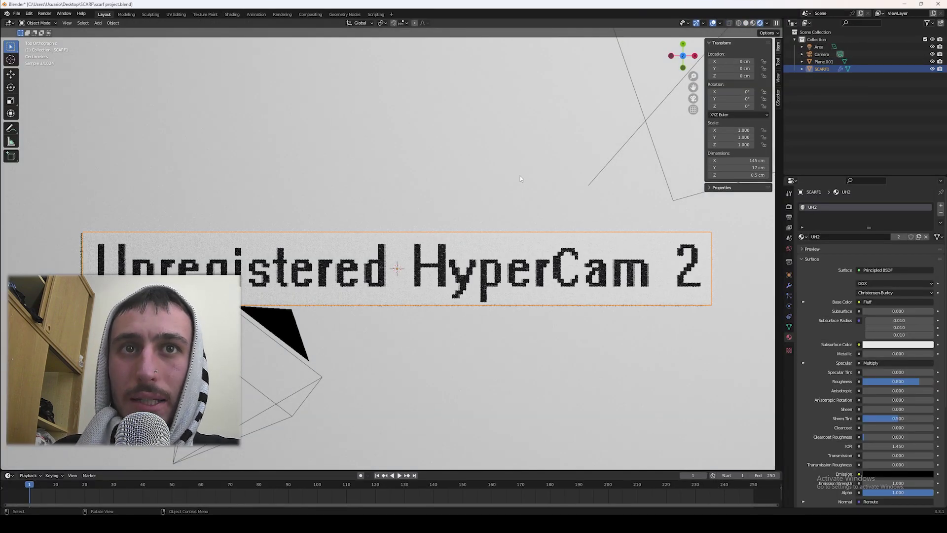
{"action": "left_click", "coordinate": [474, 392]}
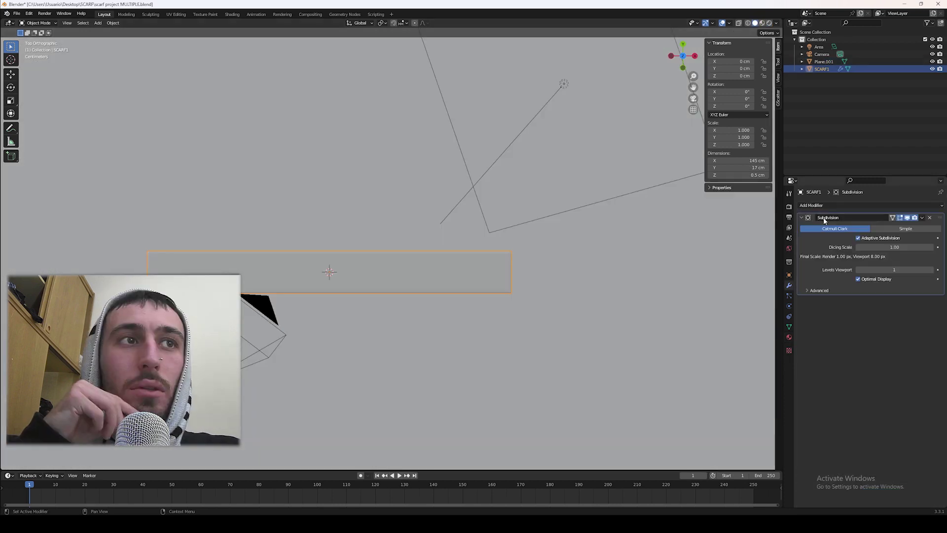
Step: Add an Array modifier to the scarf with a count of 12 and a relative offset of 0 in X and 1.1 in Y
{"action": "left_click", "coordinate": [822, 205]}
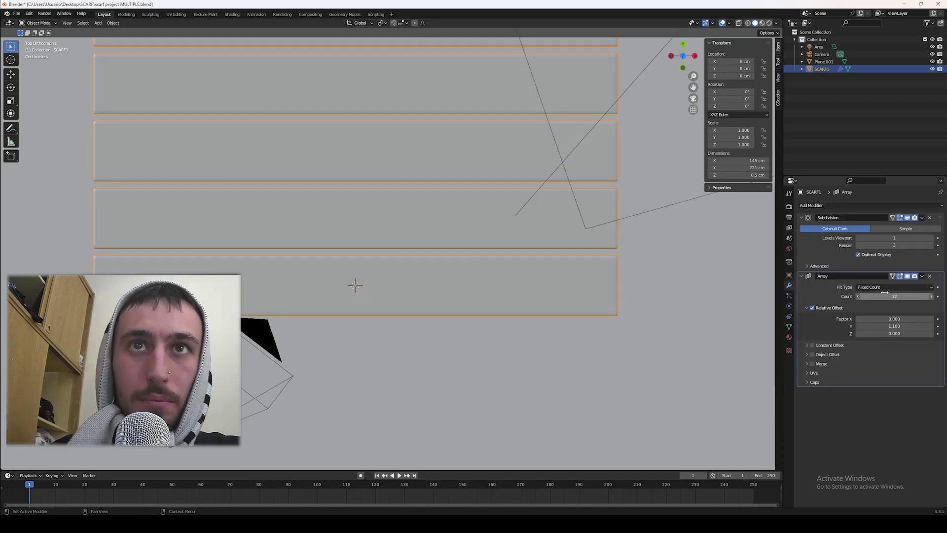
{"action": "scroll", "coordinate": [283, 222], "scroll_direction": "down", "scroll_amount": 10}
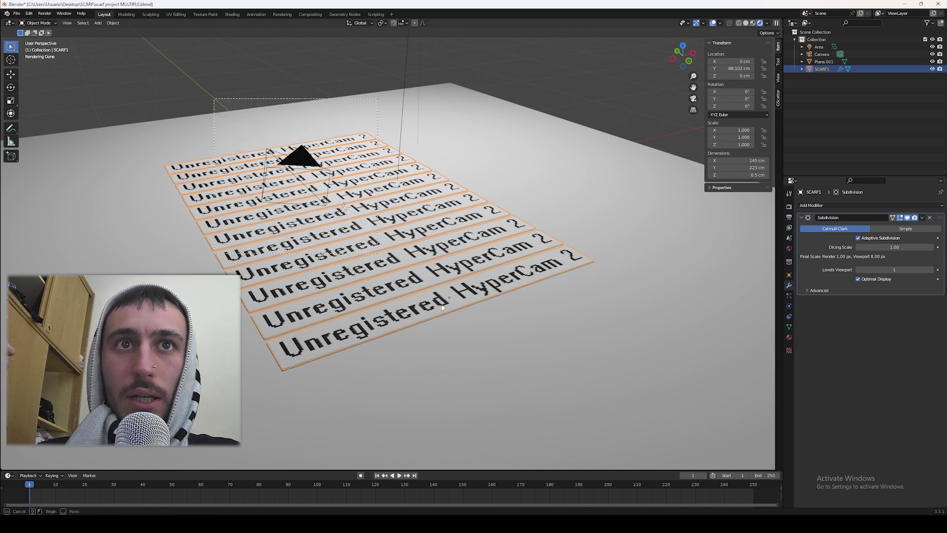
Step: Select every object in the scene and scale them all up by a factor of 10
{"action": "key", "text": "a"}
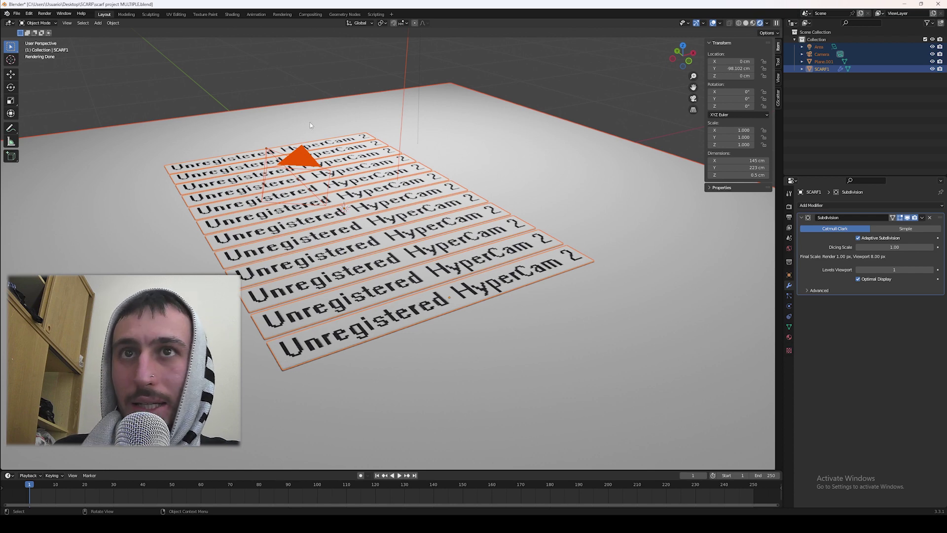
{"action": "key", "text": "s"}
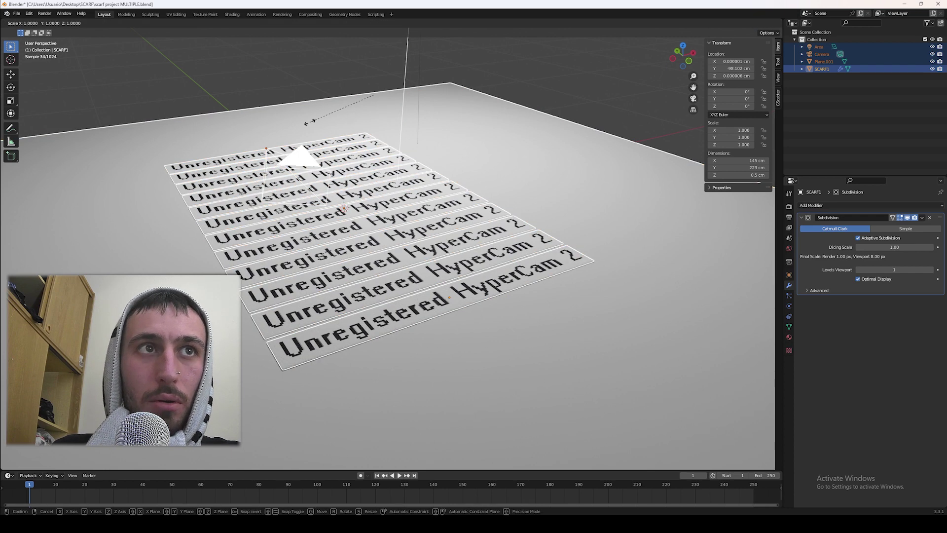
{"action": "type", "text": "10"}
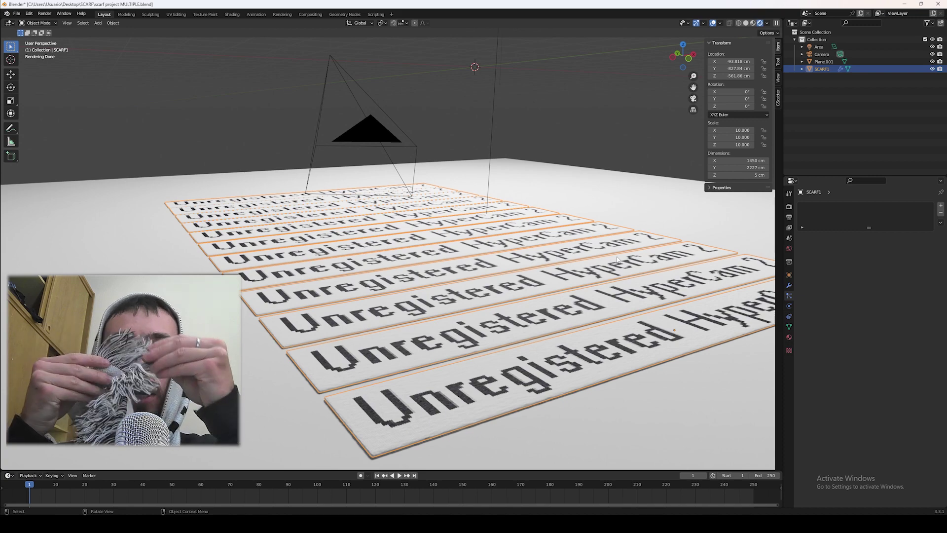
Step: Add a Hair particle system to the scarves and place it above the adaptive Subdivision modifier in the stack
{"action": "left_click", "coordinate": [941, 206]}
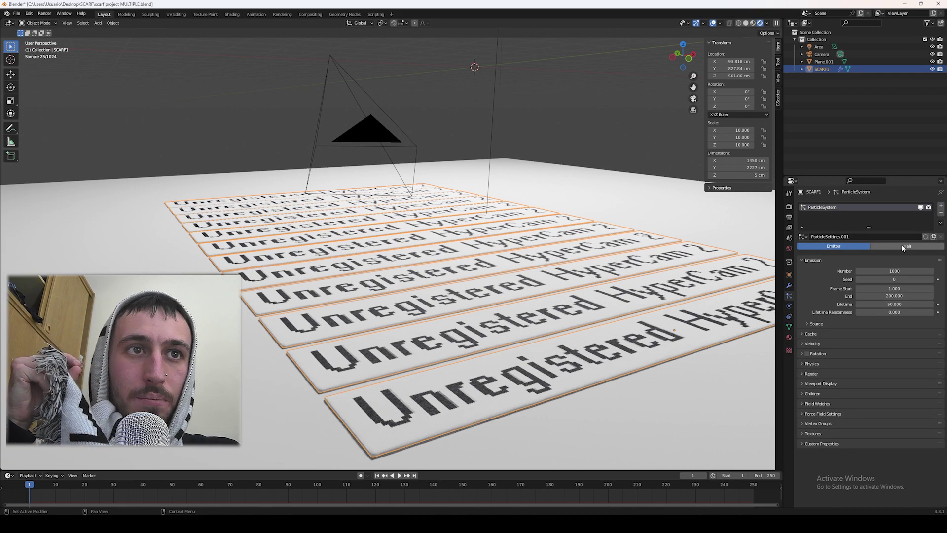
{"action": "left_click", "coordinate": [901, 244]}
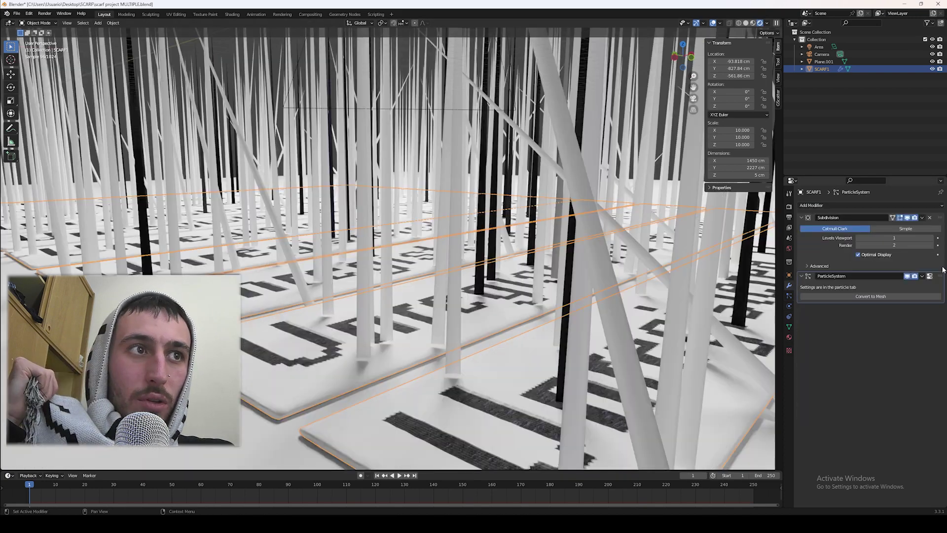
{"action": "left_click", "coordinate": [789, 285]}
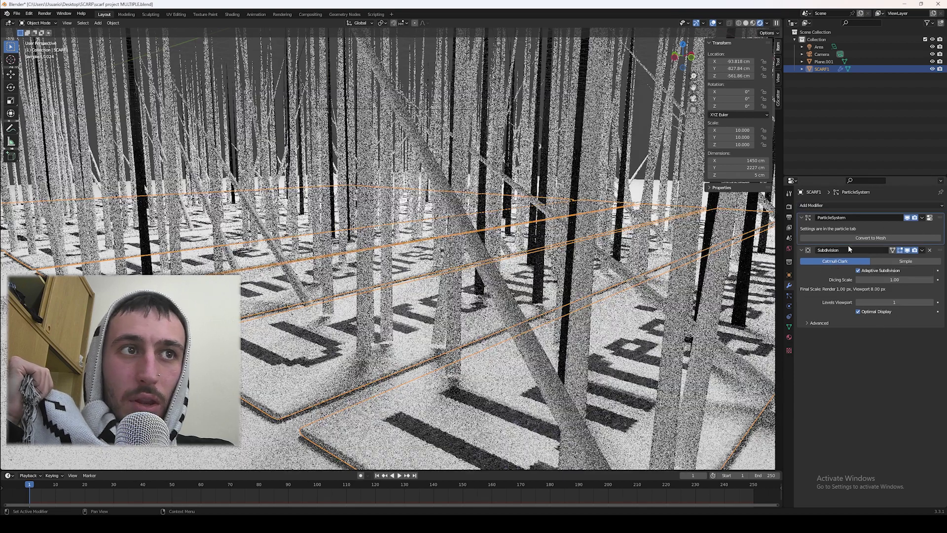
{"action": "left_click", "coordinate": [789, 296]}
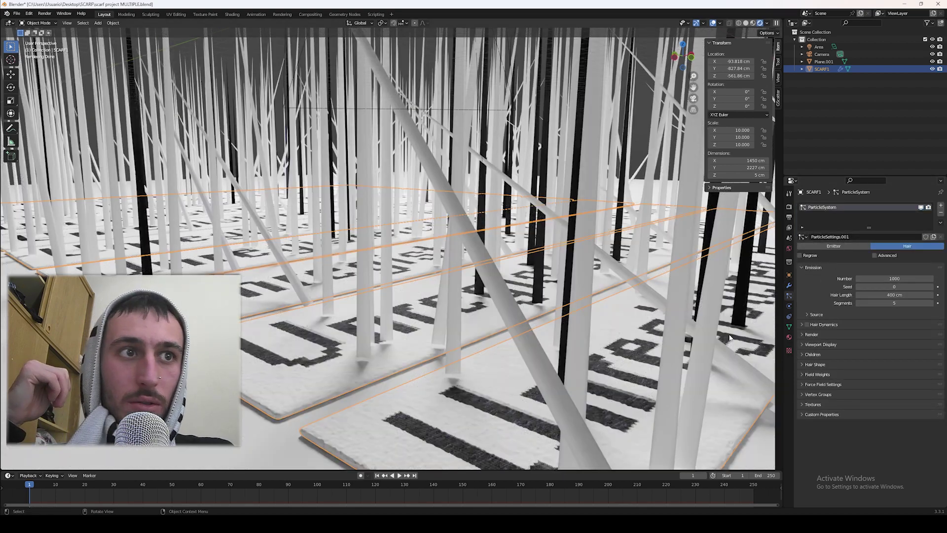
Step: Set the particle system's hair length to 5 cm
{"action": "left_click", "coordinate": [902, 295]}
{"action": "type", "text": "5"}
{"action": "key", "text": "Return"}
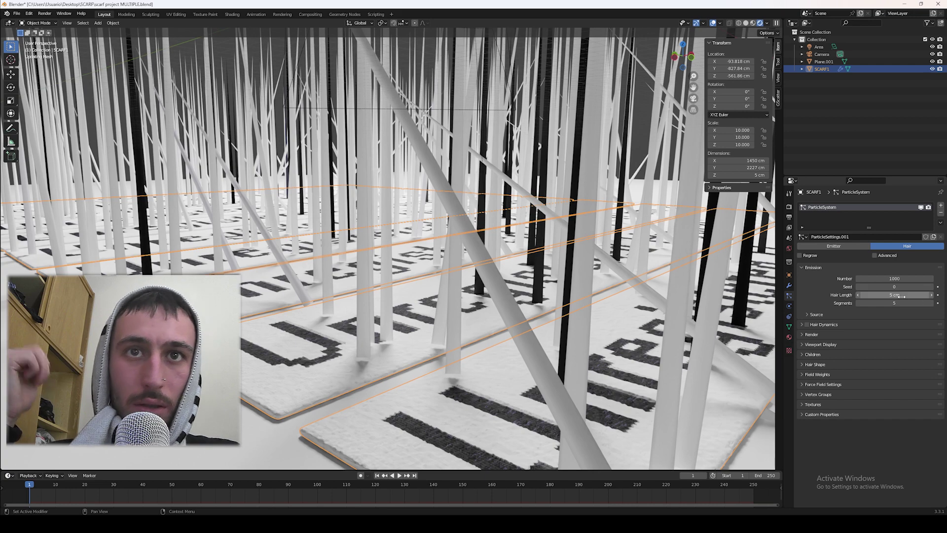
Step: Set both the root diameter and the tip diameter of the hair shape to 1 cm
{"action": "left_click", "coordinate": [811, 334]}
{"action": "left_click", "coordinate": [815, 365]}
{"action": "scroll", "coordinate": [848, 436], "scroll_direction": "down", "scroll_amount": 3}
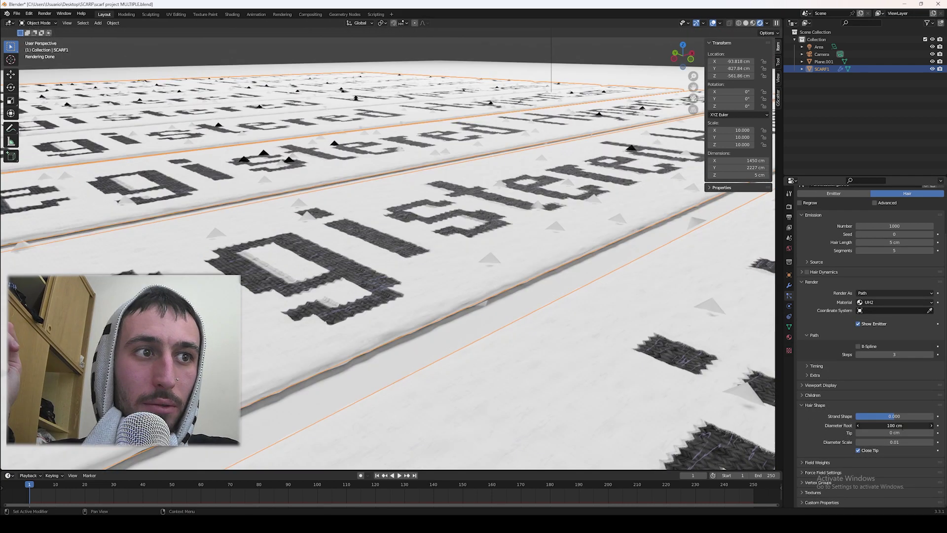
{"action": "left_click", "coordinate": [878, 425]}
{"action": "type", "text": "1"}
{"action": "key", "text": "Return"}
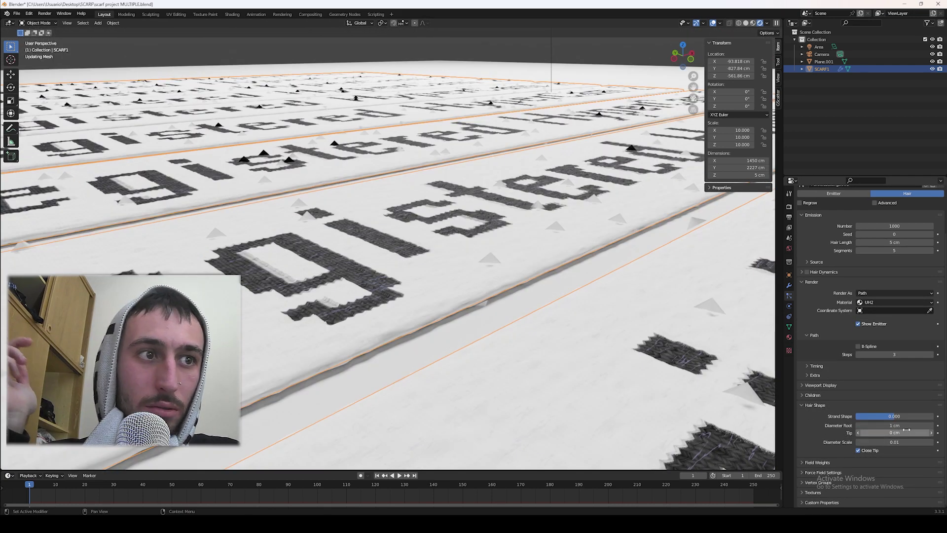
{"action": "left_click", "coordinate": [904, 432]}
{"action": "type", "text": "1"}
{"action": "key", "text": "Return"}
Step: Raise the scarves in front view to a Z location of about -545.6 cm
{"action": "key", "text": "KP_1"}
{"action": "key", "text": "g"}
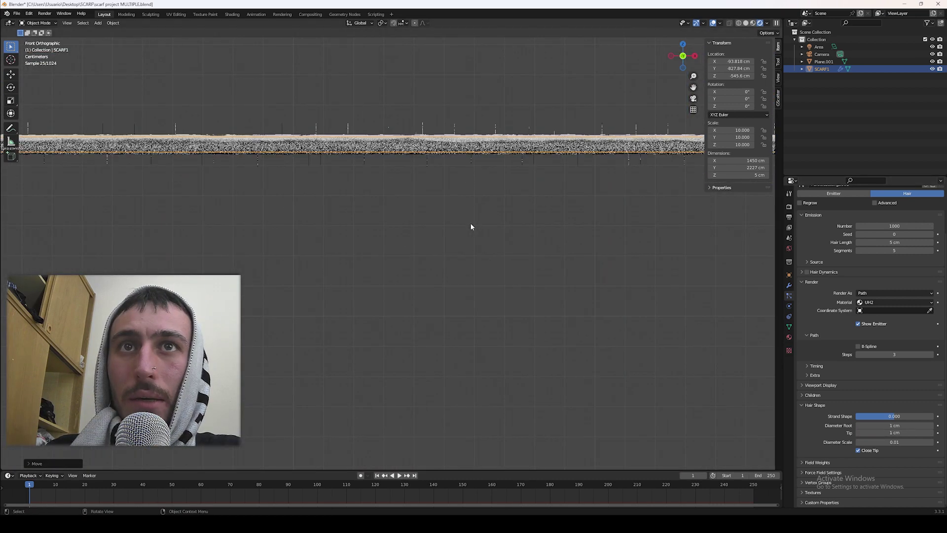
{"action": "left_click", "coordinate": [429, 329]}
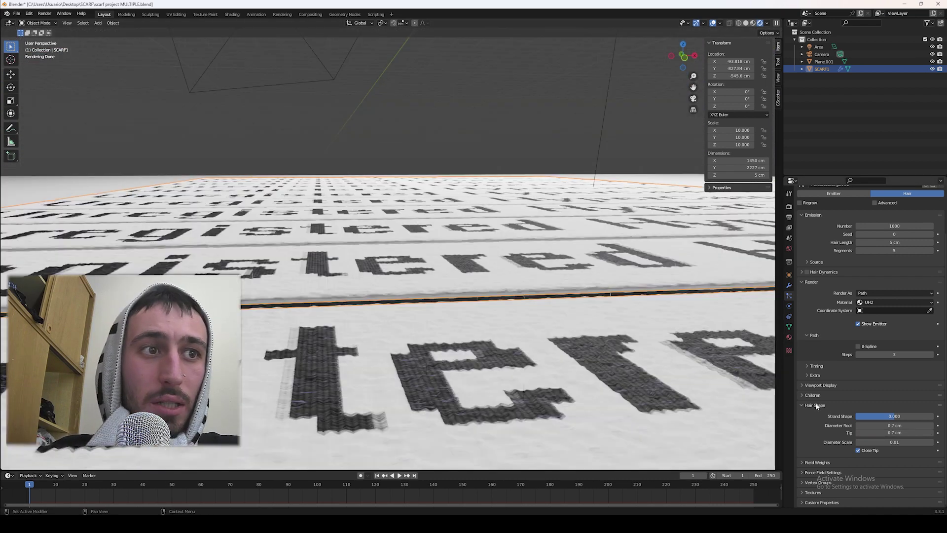
Step: Give the hair Interpolated children with a display amount of 100
{"action": "left_click", "coordinate": [831, 396]}
{"action": "left_click", "coordinate": [925, 407]}
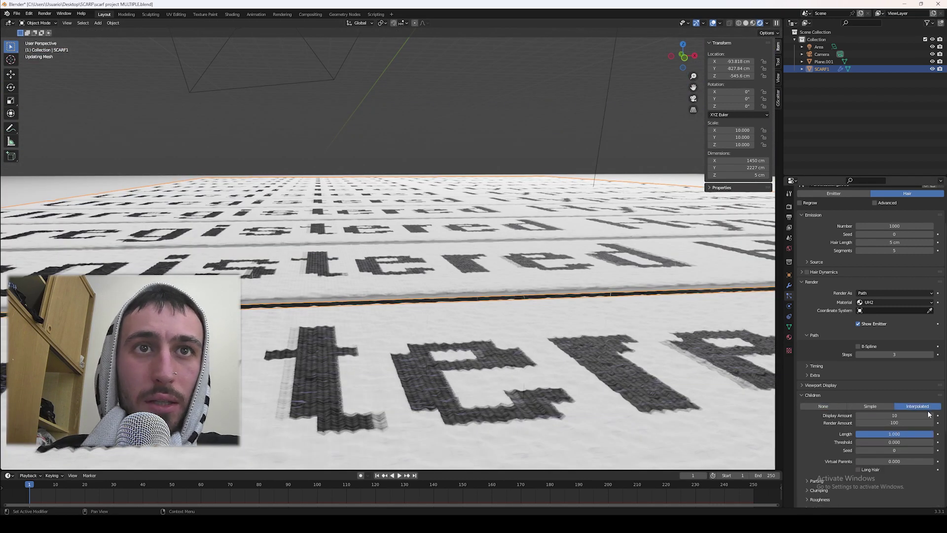
{"action": "left_click", "coordinate": [929, 415]}
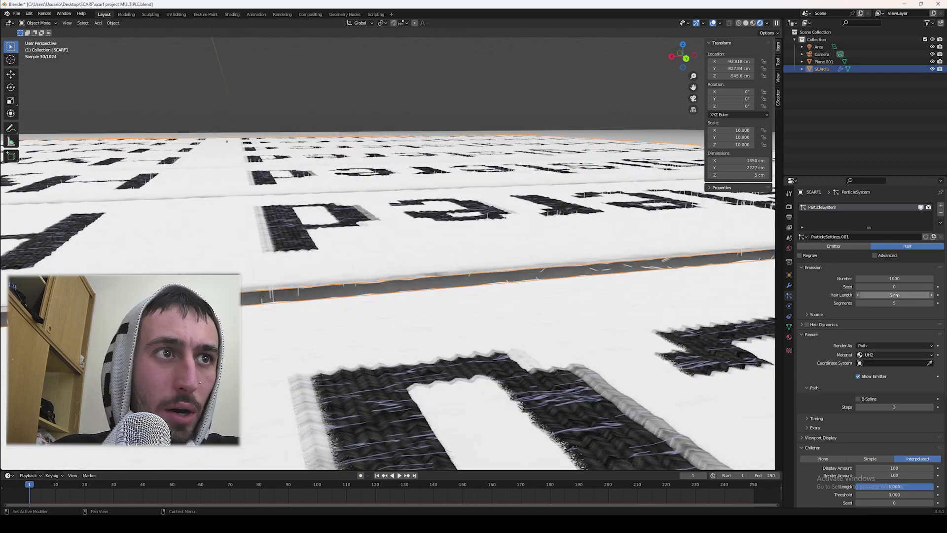
Step: Shorten the particle system's hair length to 3 cm
{"action": "left_click", "coordinate": [894, 295]}
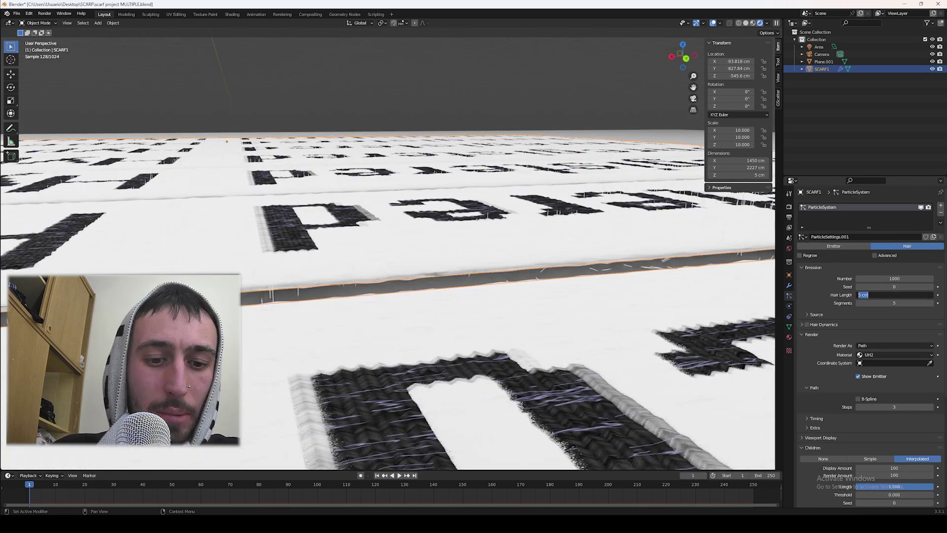
{"action": "type", "text": "3"}
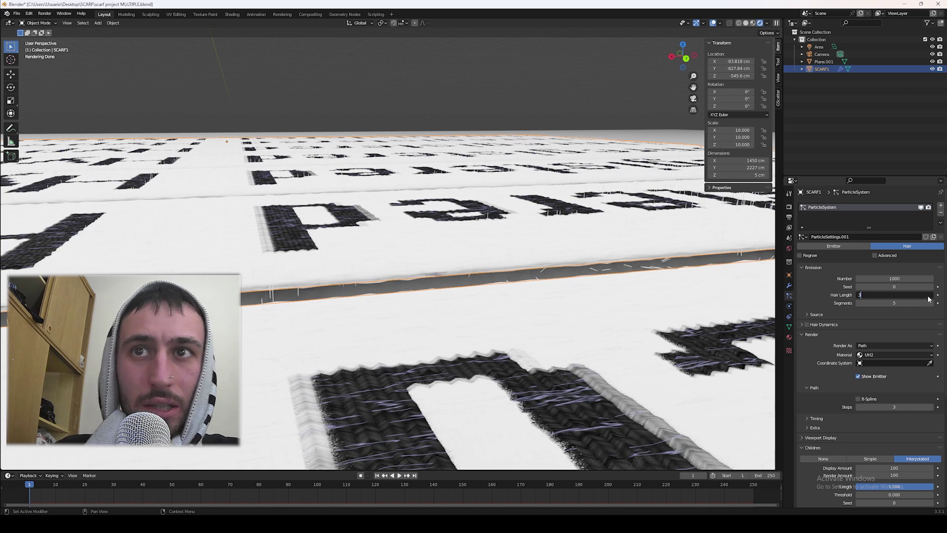
{"action": "key", "text": "Return"}
Step: Set the child hairs' random roughness to 0.004, inspect the scarf edges in the render preview, and open the root diameter for editing
{"action": "scroll", "coordinate": [821, 454], "scroll_direction": "down", "scroll_amount": 10}
{"action": "middle_click_drag", "start_coordinate": [617, 355], "coordinate": [468, 334]}
{"action": "key", "text": "z"}
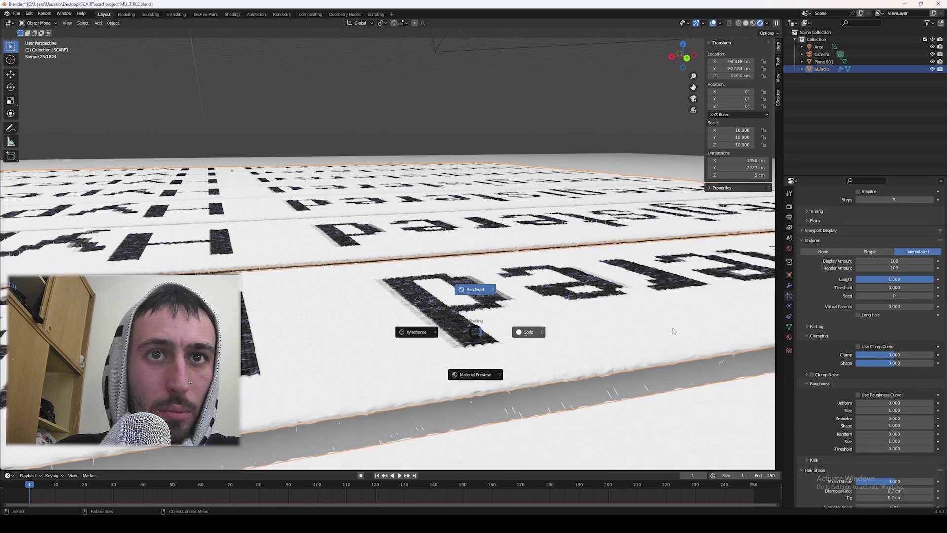
{"action": "left_click", "coordinate": [673, 331]}
{"action": "middle_click_drag", "start_coordinate": [570, 348], "coordinate": [641, 325]}
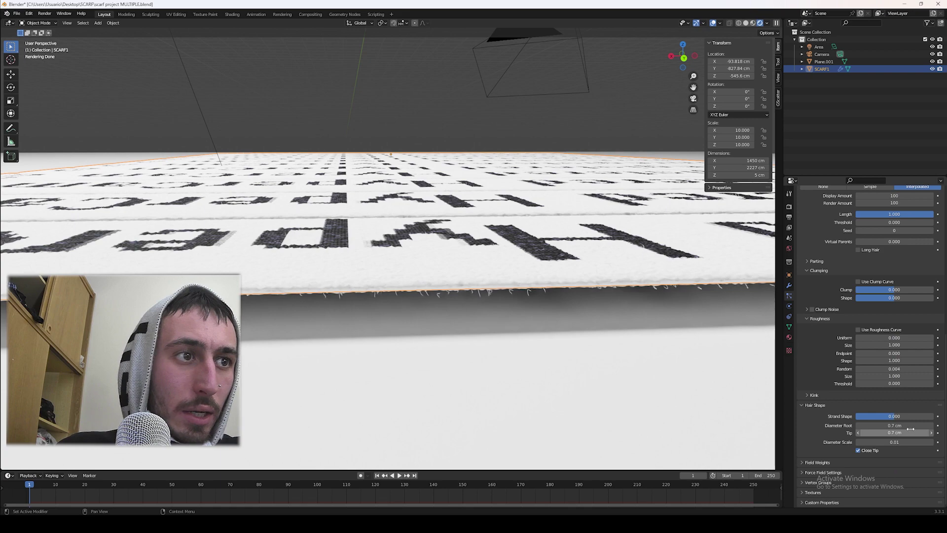
{"action": "left_click", "coordinate": [907, 426]}
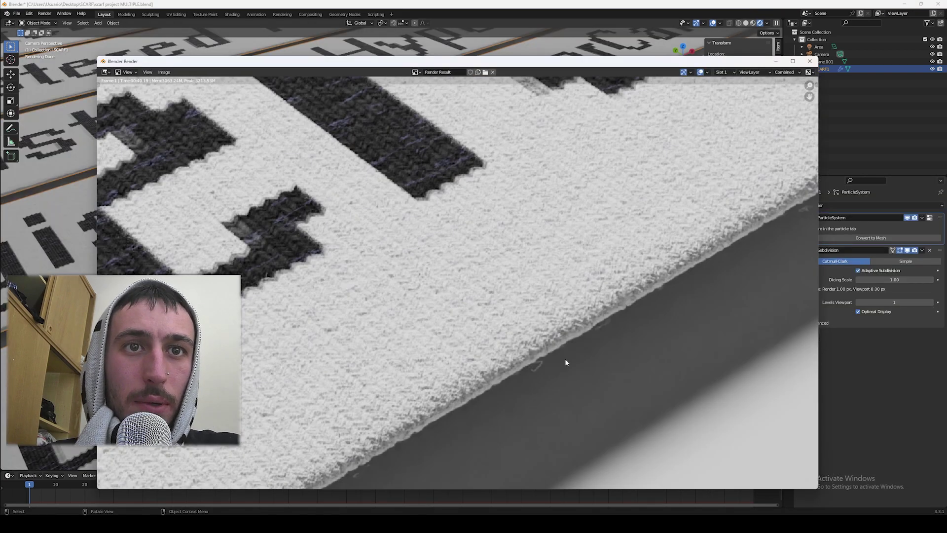
Step: Inspect the rendered scarf edge, then add a second hair particle system to the scarves with a number of 0
{"action": "scroll", "coordinate": [564, 359], "scroll_direction": "up", "scroll_amount": 3}
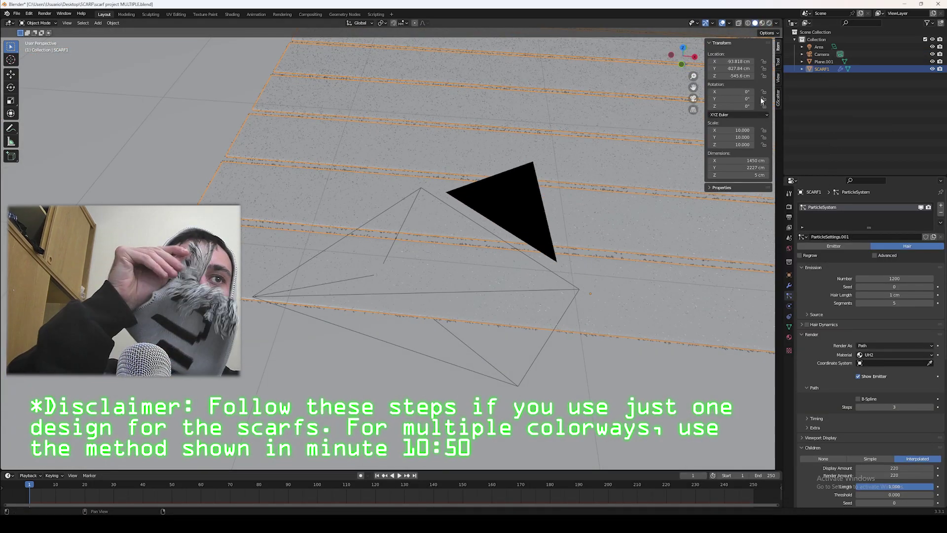
{"action": "left_click", "coordinate": [682, 47]}
{"action": "left_click", "coordinate": [940, 206]}
{"action": "middle_click_drag", "start_coordinate": [493, 247], "coordinate": [375, 158]}
{"action": "left_click", "coordinate": [894, 278]}
{"action": "type", "text": "0"}
{"action": "key", "text": "Return"}
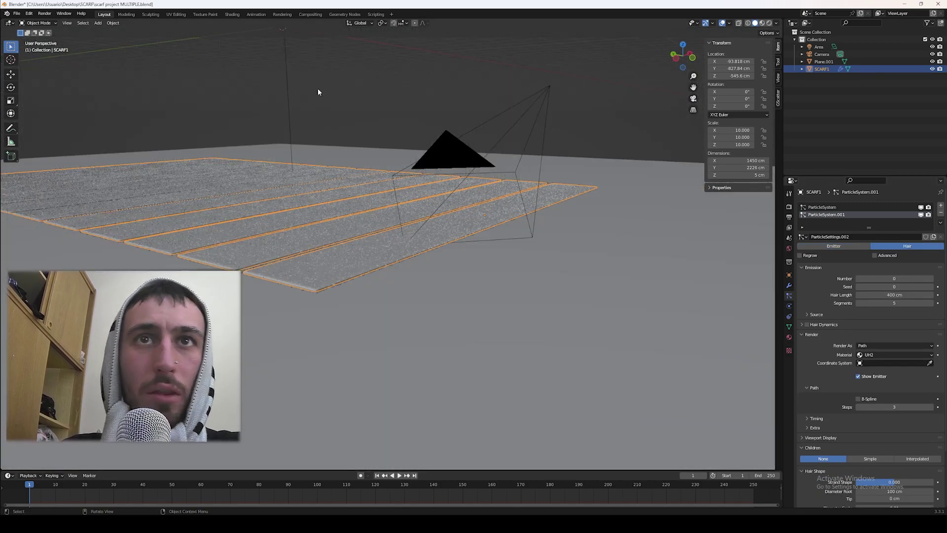
Step: In Particle Edit mode, place long fringe hairs along both short ends of all the scarves with the Add brush
{"action": "left_click", "coordinate": [675, 59]}
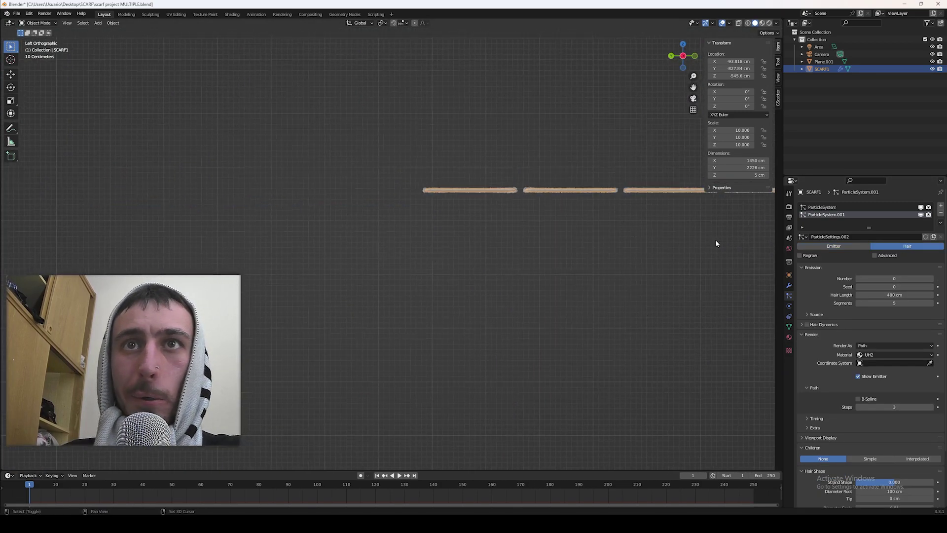
{"action": "left_click", "coordinate": [38, 23]}
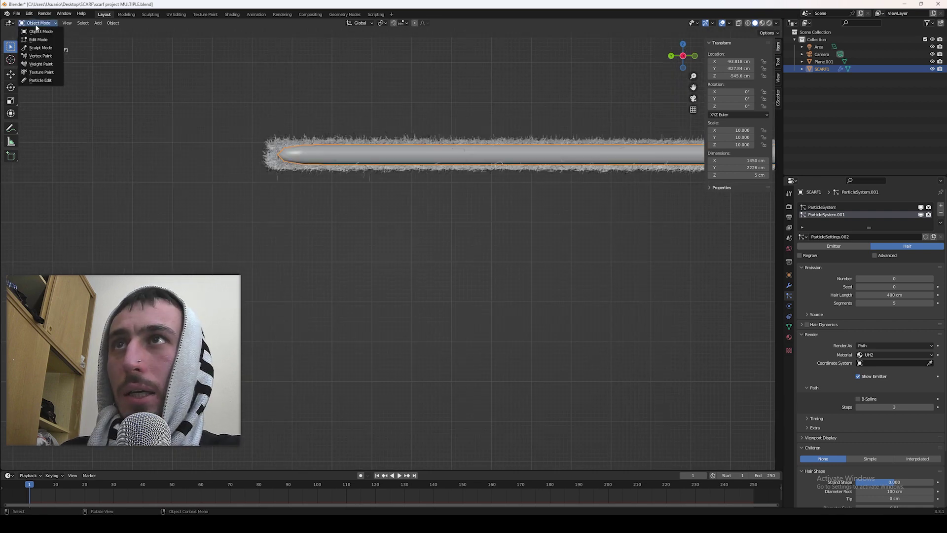
{"action": "left_click", "coordinate": [39, 81]}
{"action": "scroll", "coordinate": [32, 115], "scroll_direction": "up", "scroll_amount": 5}
{"action": "left_click", "coordinate": [10, 100]}
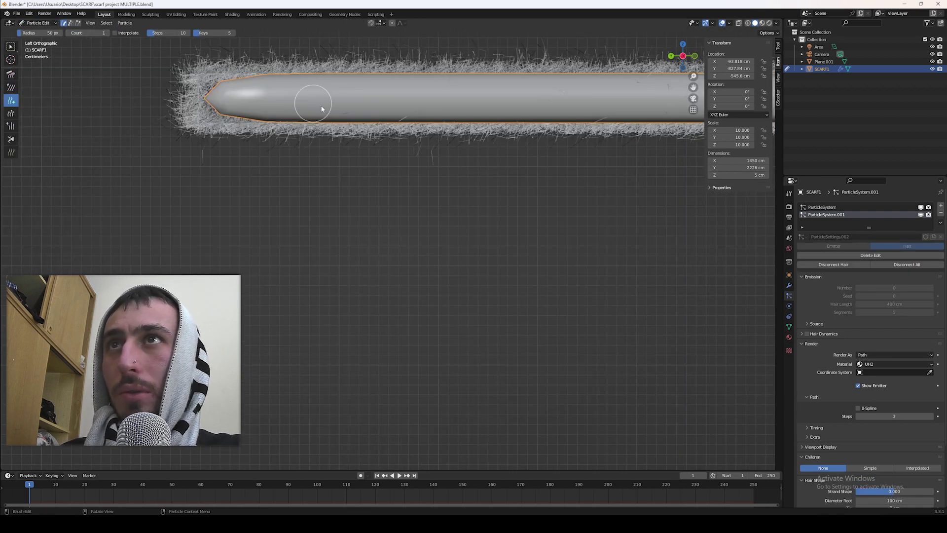
{"action": "scroll", "coordinate": [473, 206], "scroll_direction": "down", "scroll_amount": 5}
{"action": "middle_click_drag", "start_coordinate": [459, 204], "coordinate": [532, 201], "text": "shift"}
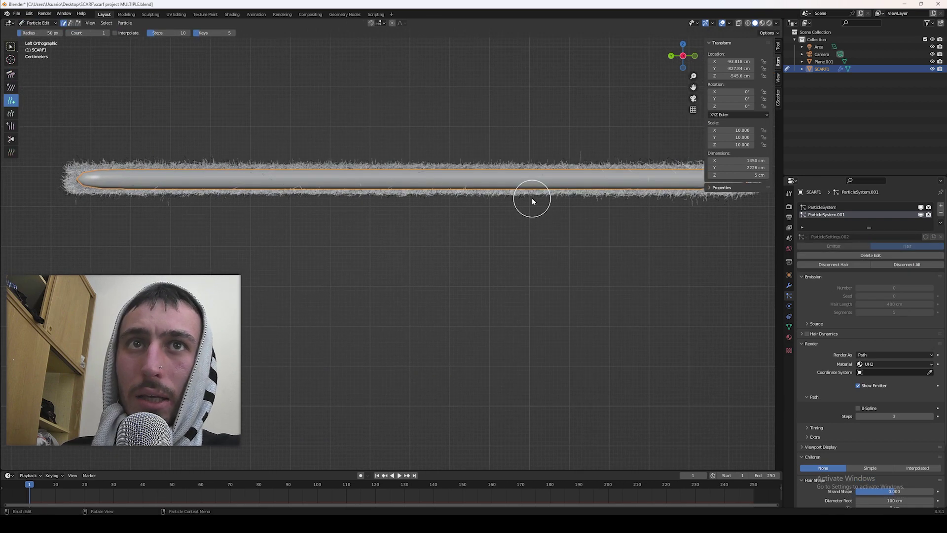
{"action": "scroll", "coordinate": [173, 175], "scroll_direction": "up", "scroll_amount": 2}
{"action": "middle_click_drag", "start_coordinate": [174, 176], "coordinate": [390, 224], "text": "shift"}
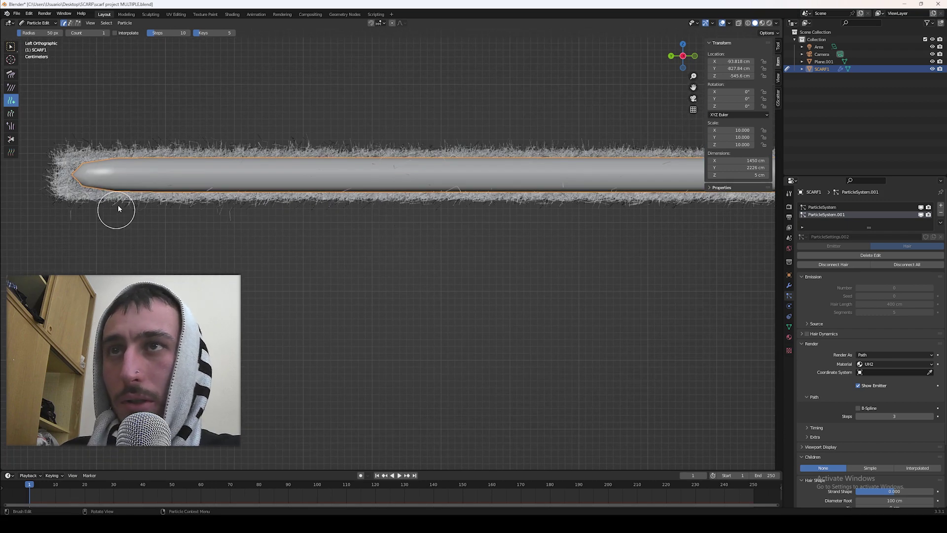
{"action": "scroll", "coordinate": [437, 191], "scroll_direction": "down", "scroll_amount": 7}
{"action": "scroll", "coordinate": [394, 220], "scroll_direction": "up", "scroll_amount": 8}
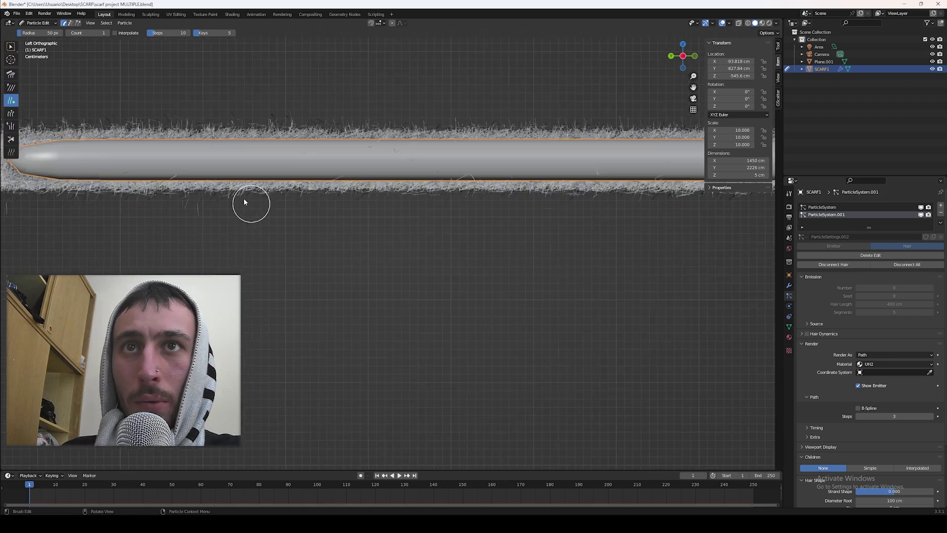
{"action": "scroll", "coordinate": [244, 202], "scroll_direction": "up", "scroll_amount": 2}
{"action": "middle_click_drag", "start_coordinate": [244, 202], "coordinate": [207, 218], "text": "shift"}
{"action": "middle_click_drag", "start_coordinate": [315, 219], "coordinate": [567, 289]}
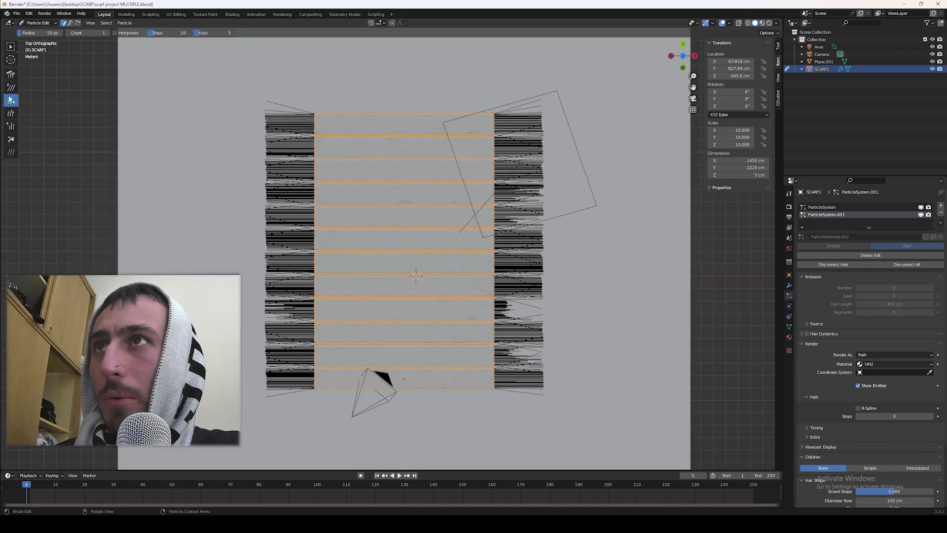
Step: Comb the fringe hairs straight outward using the Comb brush enlarged to a radius of about 244 px
{"action": "left_click", "coordinate": [11, 74]}
{"action": "key", "text": "f"}
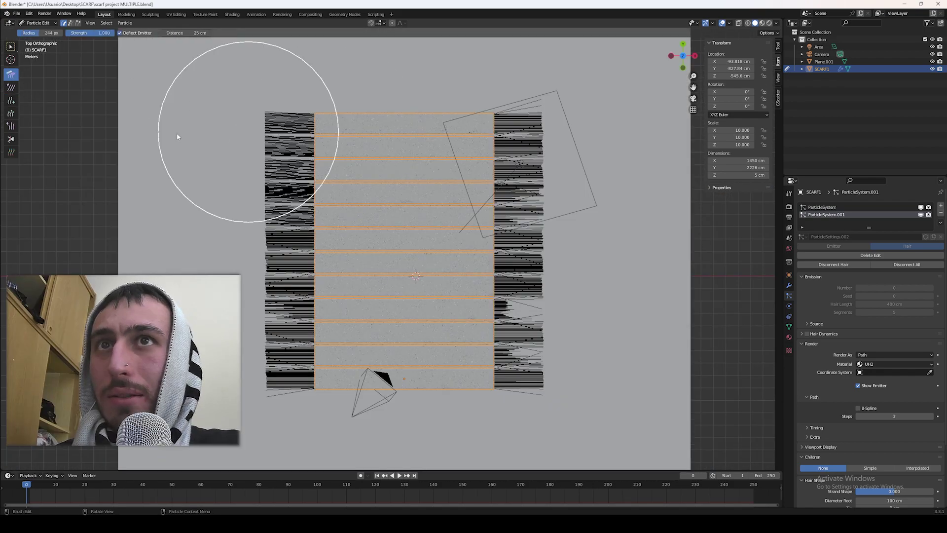
{"action": "left_click", "coordinate": [178, 135]}
{"action": "key", "text": "shift+f"}
{"action": "left_click", "coordinate": [175, 254]}
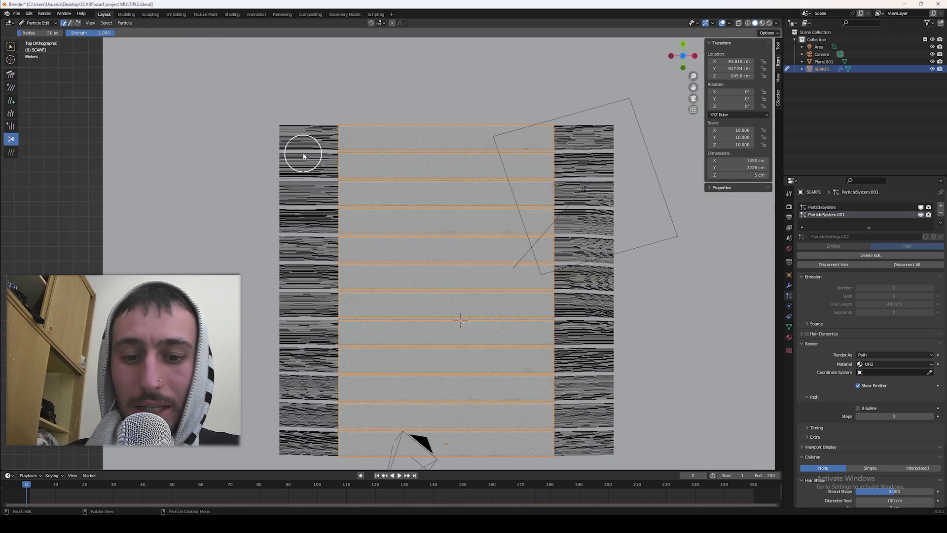
Step: Trim the fringe hairs at both ends of the scarves to a shorter length with the Cut brush
{"action": "mouse_move", "coordinate": [303, 156]}
{"action": "left_mouse_down"}
{"action": "mouse_move", "coordinate": [296, 268]}
{"action": "mouse_move", "coordinate": [290, 193]}
{"action": "mouse_move", "coordinate": [291, 327]}
{"action": "left_mouse_up"}
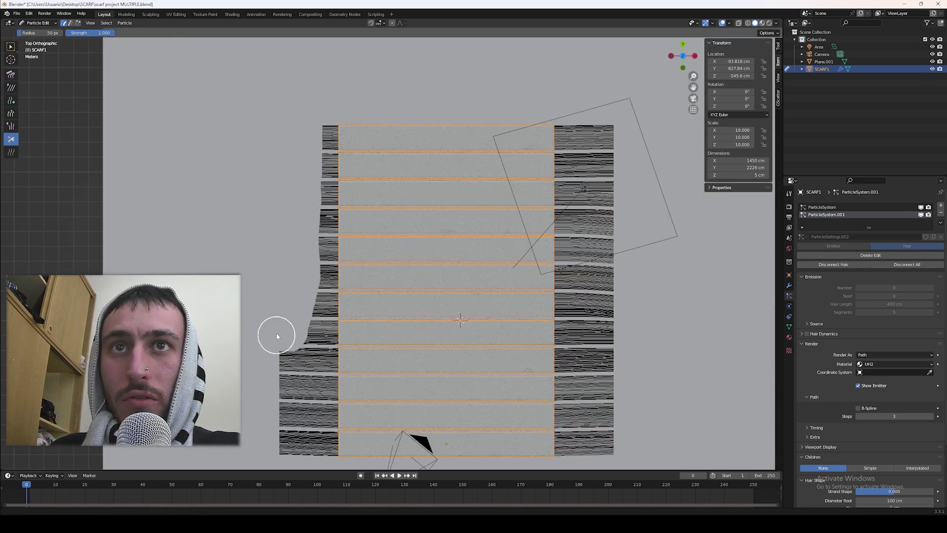
{"action": "middle_click_drag", "start_coordinate": [277, 337], "coordinate": [381, 302]}
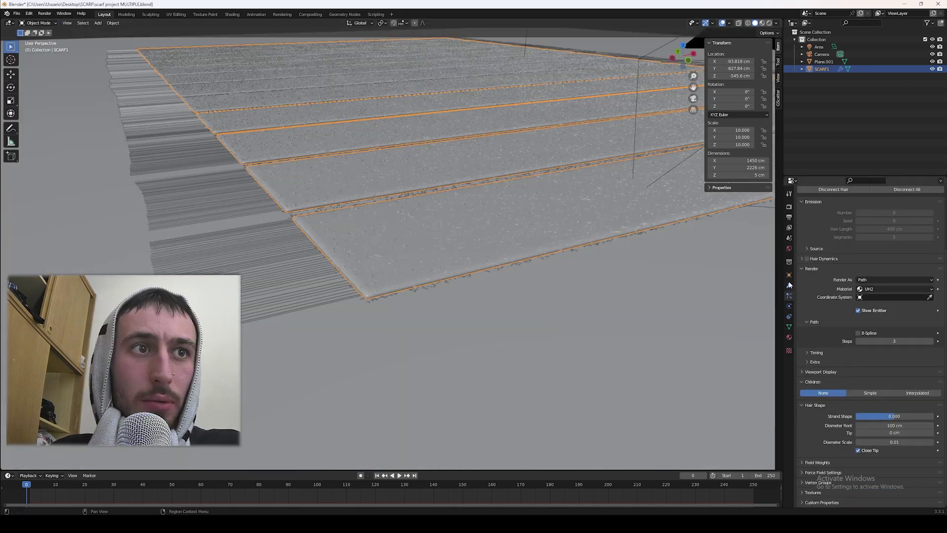
{"action": "left_click_drag", "start_coordinate": [940, 309], "coordinate": [913, 254]}
{"action": "key", "text": "KP_7"}
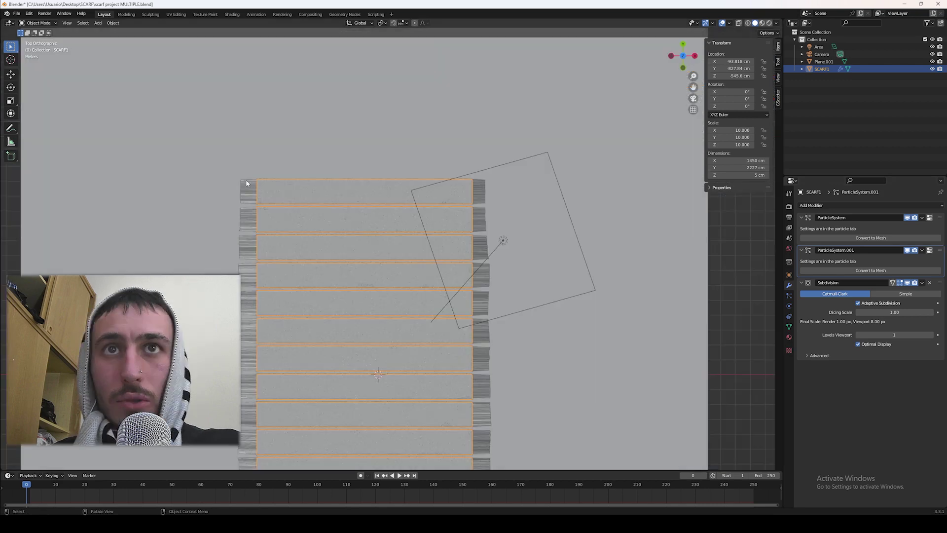
{"action": "key", "text": "c"}
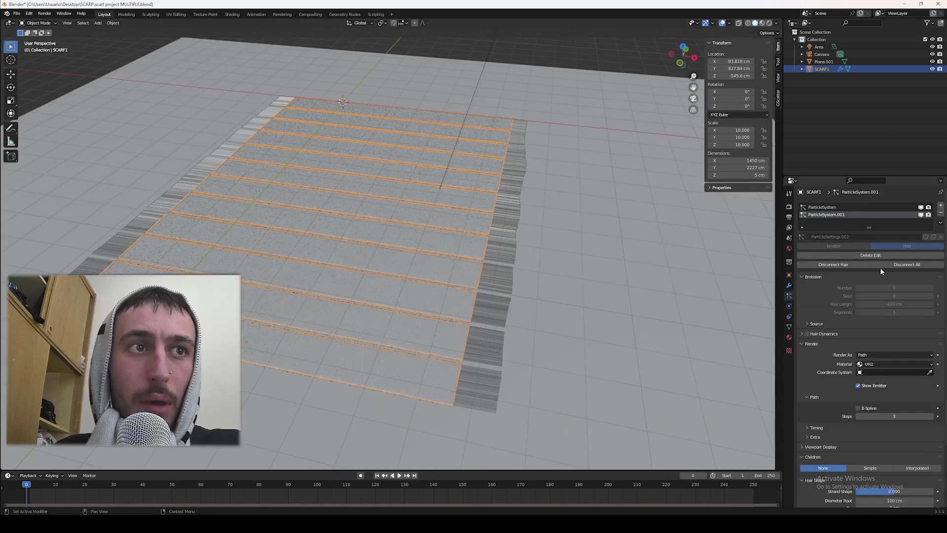
Step: Give the fringe hair Simple children with a display amount of 80
{"action": "scroll", "coordinate": [838, 362], "scroll_direction": "down", "scroll_amount": 4}
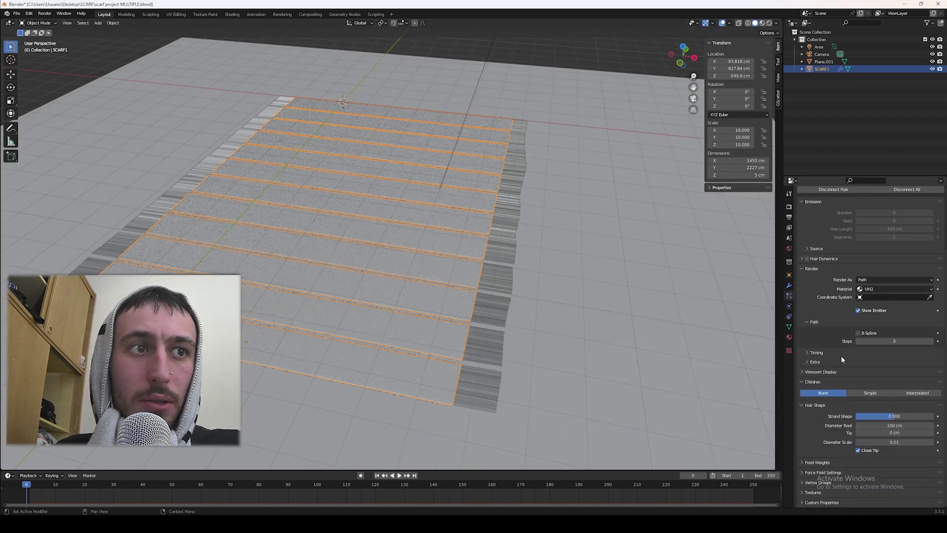
{"action": "left_click", "coordinate": [870, 392]}
{"action": "left_click", "coordinate": [894, 402]}
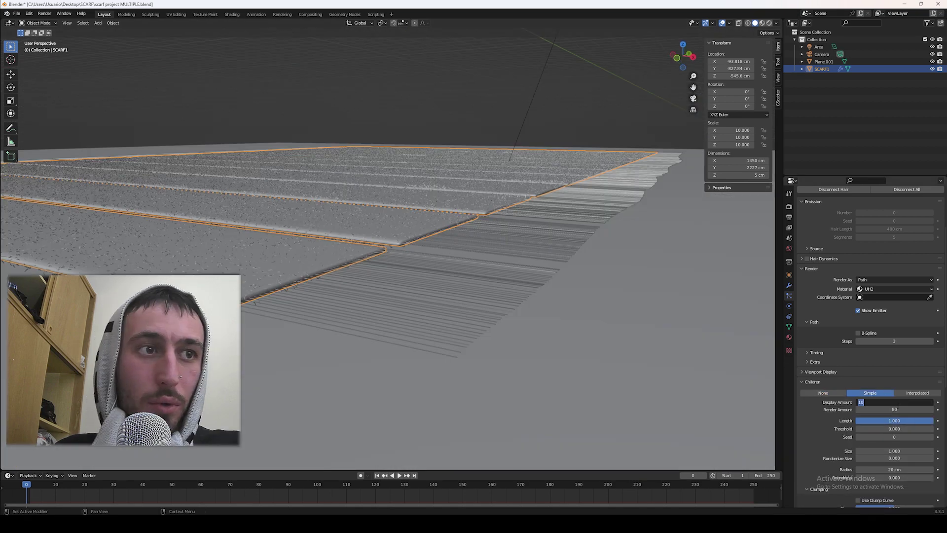
{"action": "type", "text": "80"}
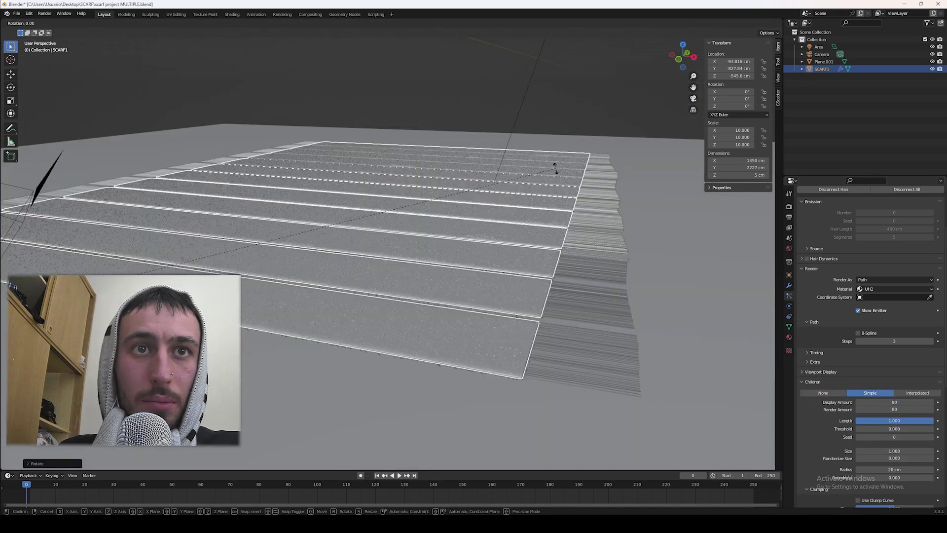
{"action": "key", "text": "Return"}
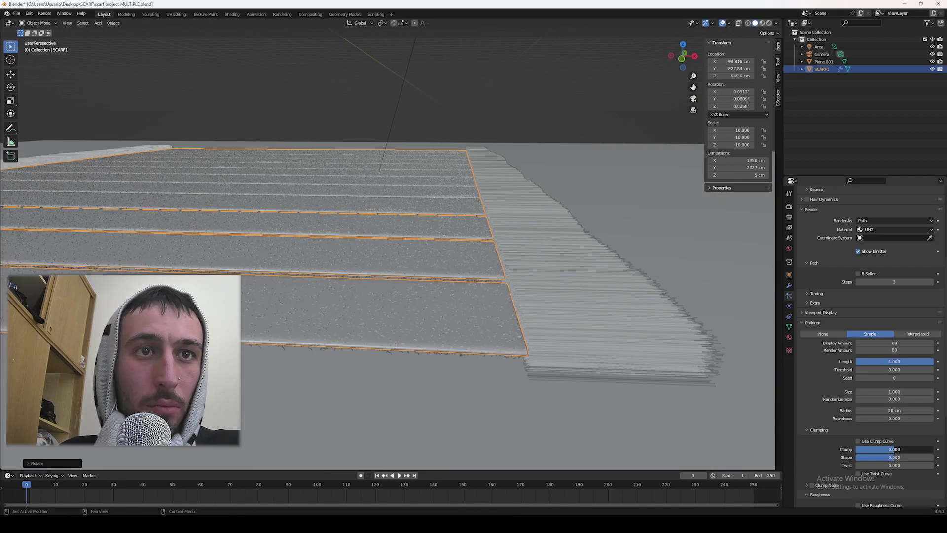
Step: Set the fringe children's clump to -0.920 and the hair's root and tip diameters to 1 cm
{"action": "left_click_drag", "start_coordinate": [894, 449], "coordinate": [854, 449]}
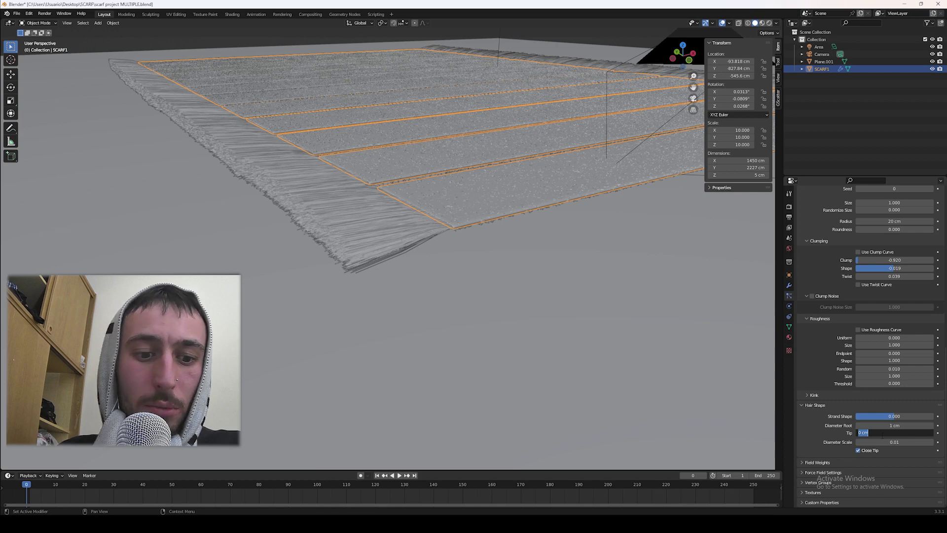
{"action": "key", "text": "Return"}
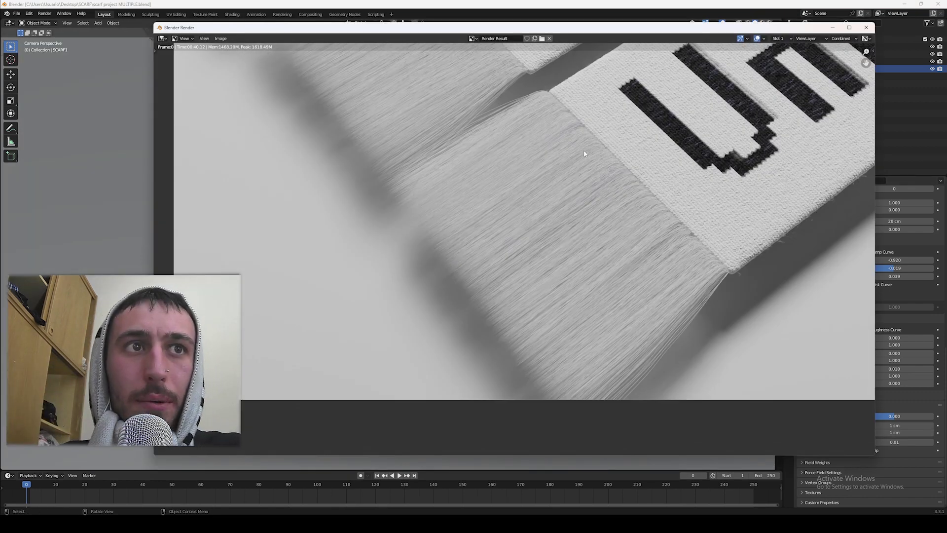
Step: Close the render, raise the scarves to a Z location of about -263.62 cm, and preview the fringe in rendered shading
{"action": "left_click", "coordinate": [866, 28]}
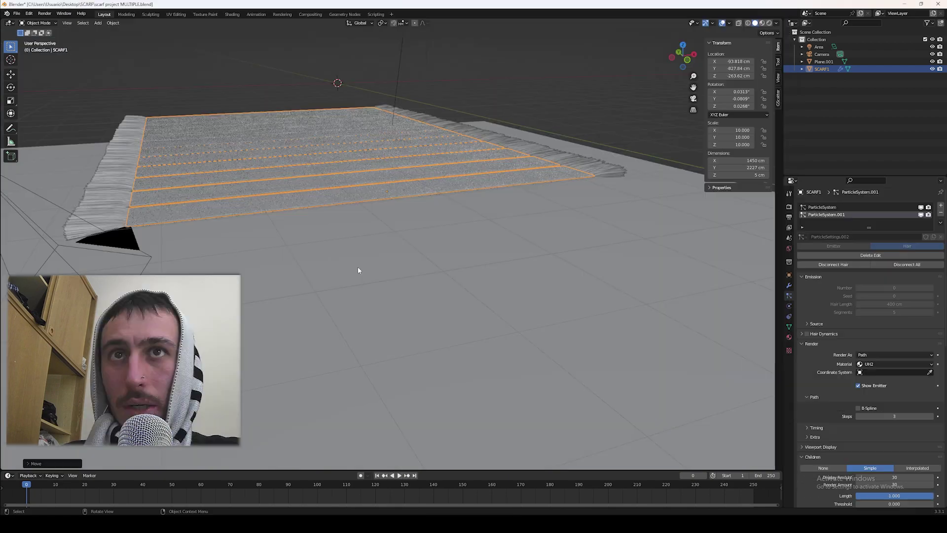
{"action": "mouse_move", "coordinate": [357, 266]}
{"action": "middle_mouse_down"}
{"action": "mouse_move", "coordinate": [404, 291]}
{"action": "mouse_move", "coordinate": [420, 290]}
{"action": "mouse_move", "coordinate": [410, 261]}
{"action": "mouse_move", "coordinate": [446, 259]}
{"action": "middle_mouse_up"}
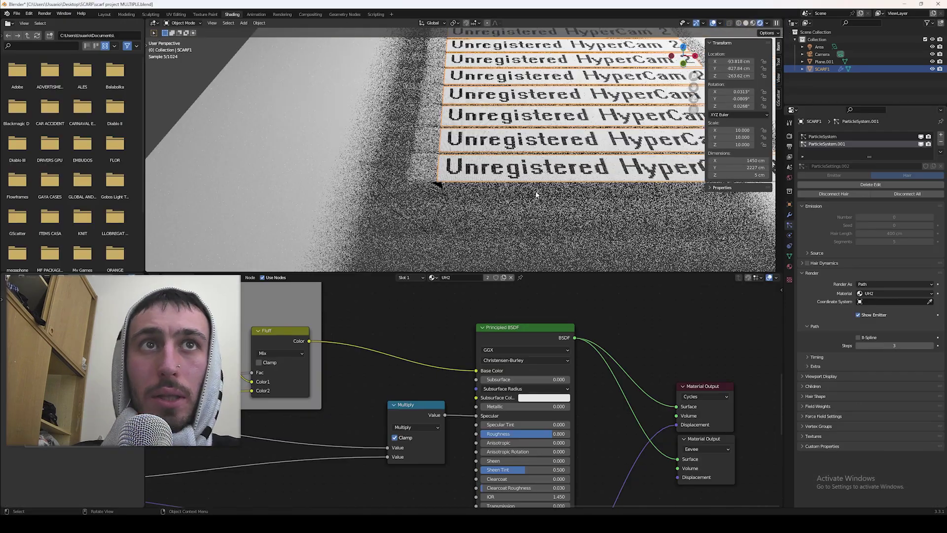
{"action": "scroll", "coordinate": [536, 195], "scroll_direction": "up", "scroll_amount": 4}
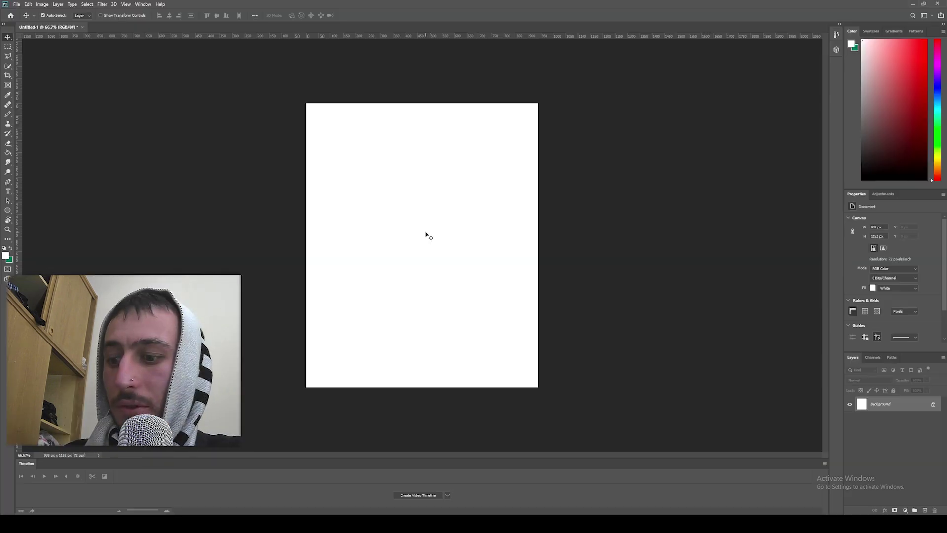
Step: In Photoshop, fill the white canvas with evenly spaced vertical black stripes by repeatedly duplicating a stripe layer
{"action": "key", "text": "ctrl+j"}
{"action": "key", "text": "ctrl+alt+shift+t"}
{"action": "key", "text": "ctrl+alt+shift+t"}
{"action": "key", "text": "ctrl+alt+shift+t"}
{"action": "key", "text": "ctrl+alt+shift+t"}
{"action": "key", "text": "ctrl+alt+shift+t"}
{"action": "key", "text": "ctrl+alt+shift+t"}
{"action": "key", "text": "ctrl+alt+shift+t"}
{"action": "key", "text": "ctrl+alt+shift+t"}
{"action": "key", "text": "ctrl+alt+shift+t"}
{"action": "key", "text": "ctrl+alt+shift+t"}
{"action": "key", "text": "ctrl+alt+shift+t"}
{"action": "key", "text": "ctrl+alt+shift+t"}
{"action": "key", "text": "ctrl+alt+shift+t"}
{"action": "key", "text": "ctrl+alt+shift+t"}
{"action": "key", "text": "ctrl+alt+shift+t"}
{"action": "key", "text": "ctrl+alt+shift+t"}
{"action": "key", "text": "ctrl+alt+shift+t"}
{"action": "key", "text": "ctrl+alt+shift+t"}
{"action": "key", "text": "ctrl+alt+shift+t"}
{"action": "key", "text": "ctrl+alt+shift+t"}
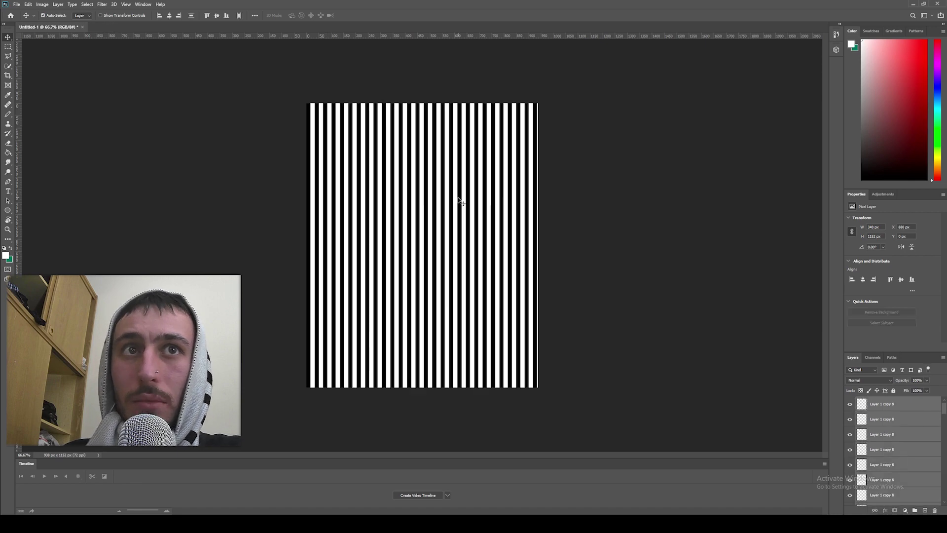
{"action": "key", "text": "ctrl+0"}
{"action": "key", "text": "ctrl+minus"}
Step: Locate the pelos image in the SCARF folder and switch back to Blender
{"action": "key", "text": "alt+Tab"}
{"action": "left_click", "coordinate": [397, 99]}
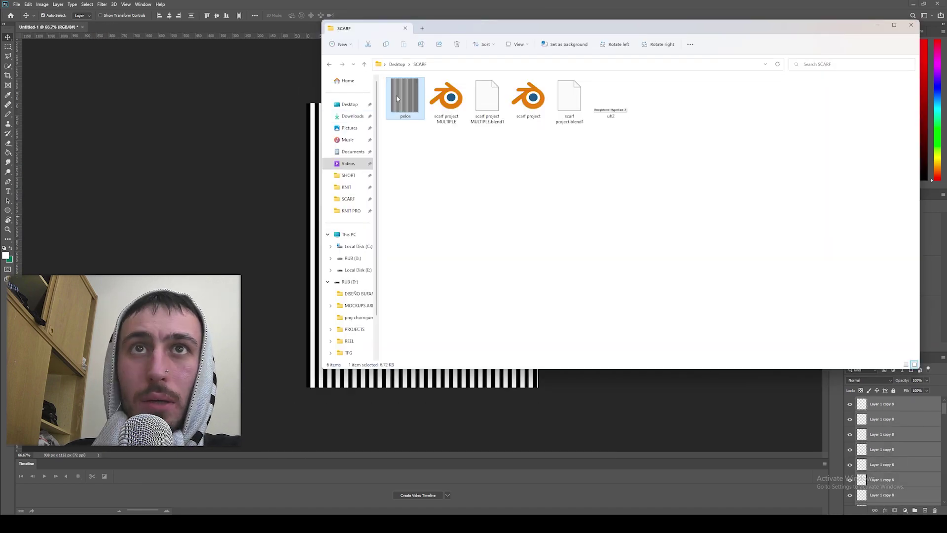
{"action": "key", "text": "alt+Tab"}
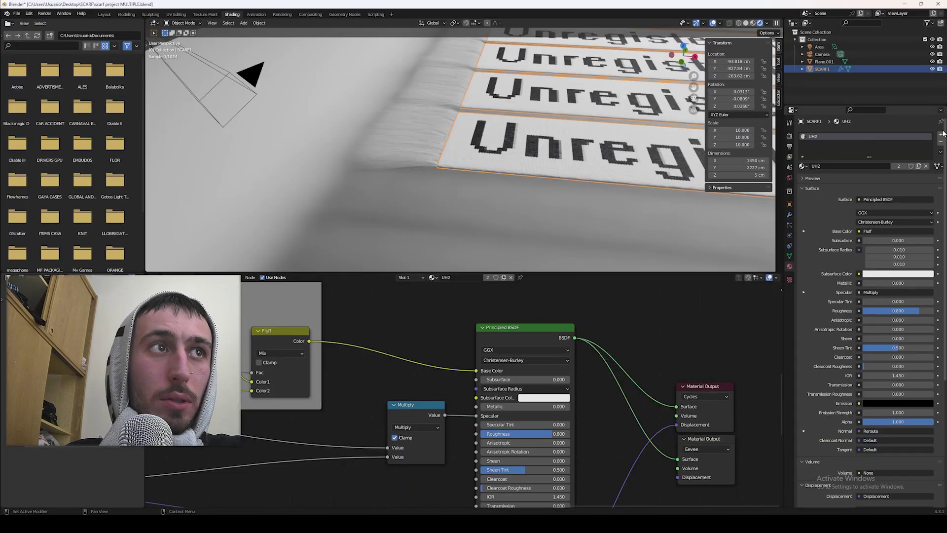
Step: Add a second material slot to the scarves with a new material named flecos UH2
{"action": "left_click", "coordinate": [940, 134]}
{"action": "left_click", "coordinate": [868, 177]}
{"action": "double_click", "coordinate": [826, 143]}
{"action": "type", "text": "fle"}
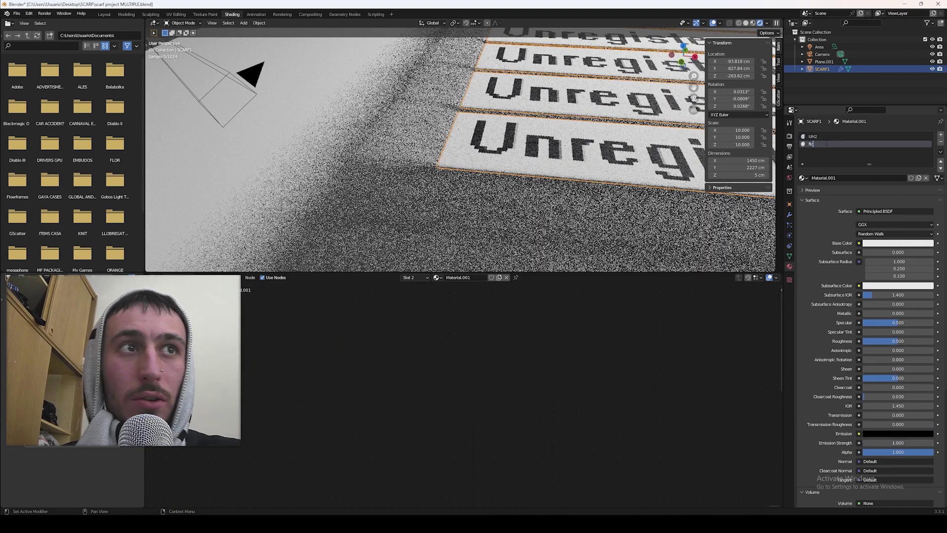
{"action": "type", "text": "cos UH2"}
{"action": "key", "text": "Return"}
Step: Feed the flecos UH2 base color from an image texture with mapping and texture coordinate nodes, and load pelos.png
{"action": "key", "text": "KP_7"}
{"action": "key", "text": "ctrl+v"}
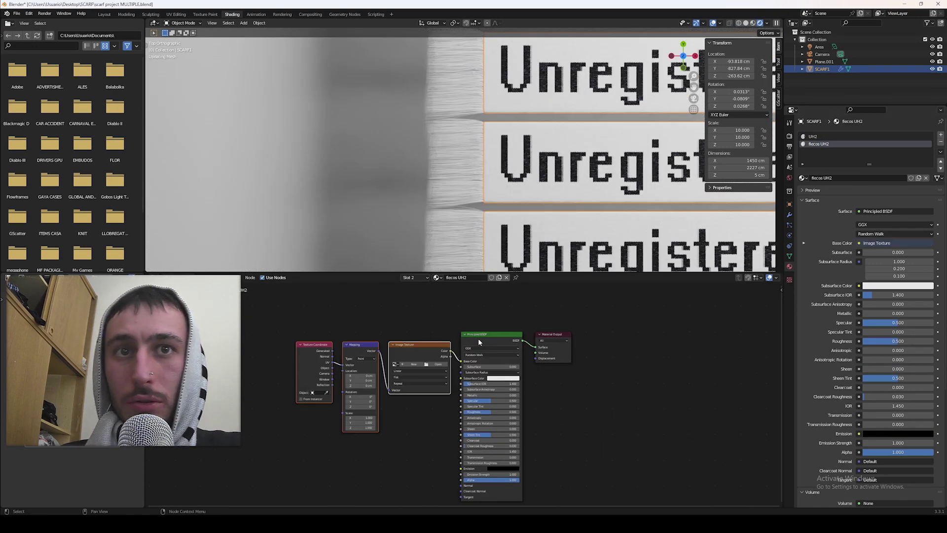
{"action": "left_click", "coordinate": [436, 365]}
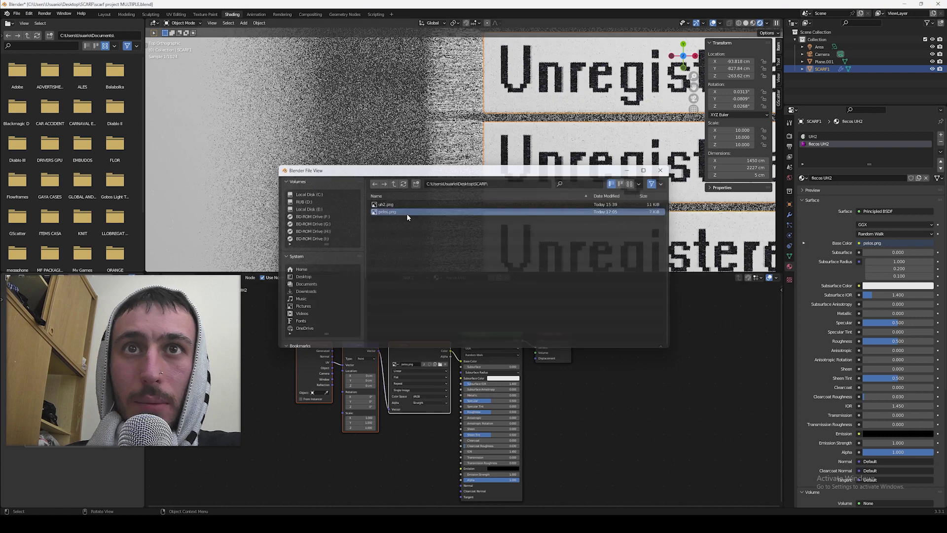
{"action": "double_click", "coordinate": [408, 213]}
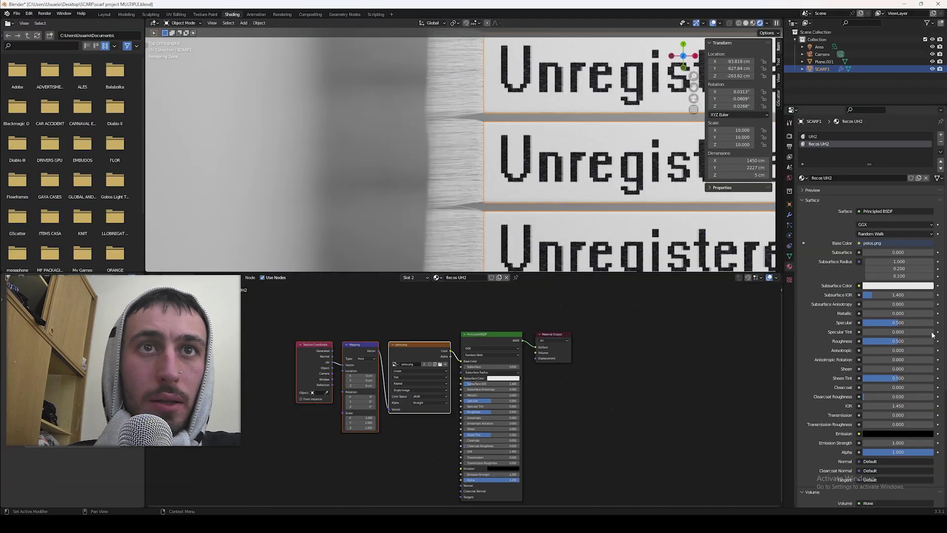
Step: Assign the flecos UH2 material to the fringe hair and rotate its texture mapping to 124° about Z
{"action": "left_click", "coordinate": [789, 226]}
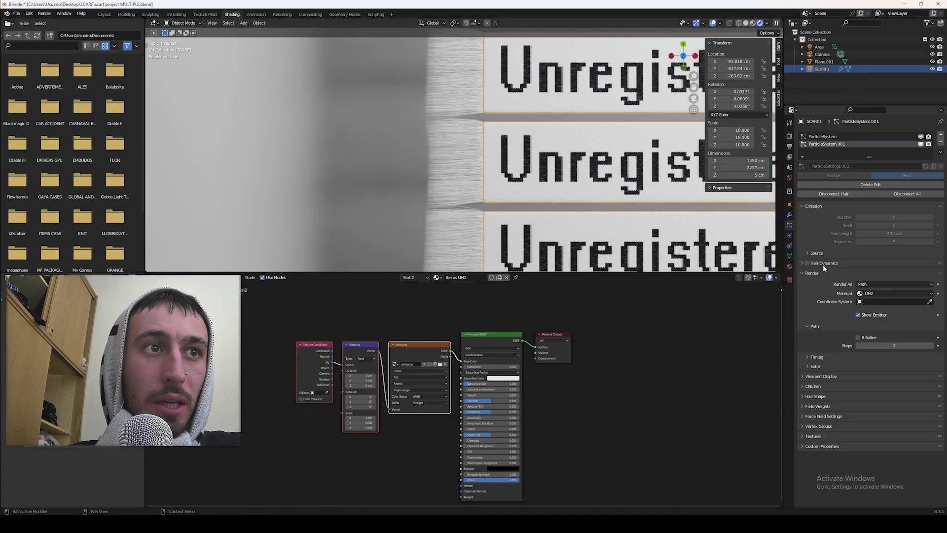
{"action": "left_click", "coordinate": [886, 294]}
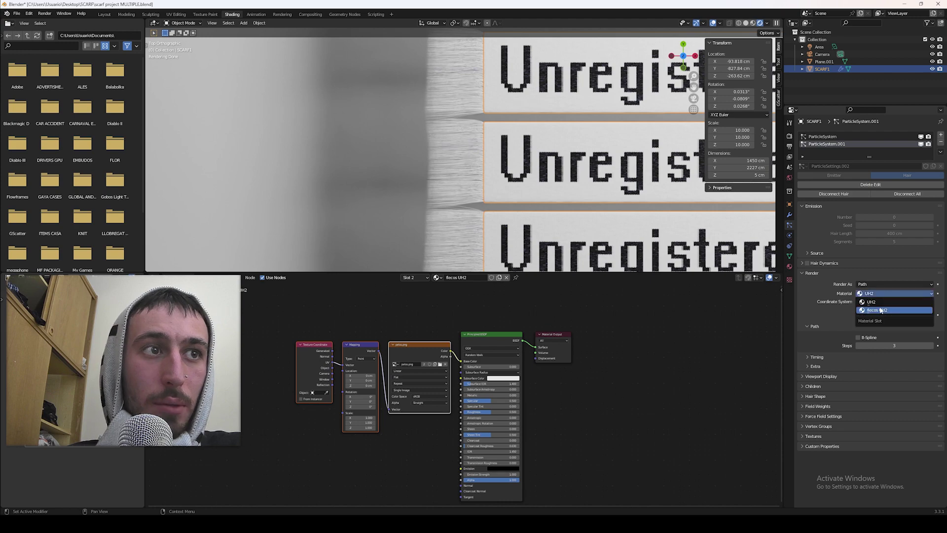
{"action": "left_click", "coordinate": [881, 309]}
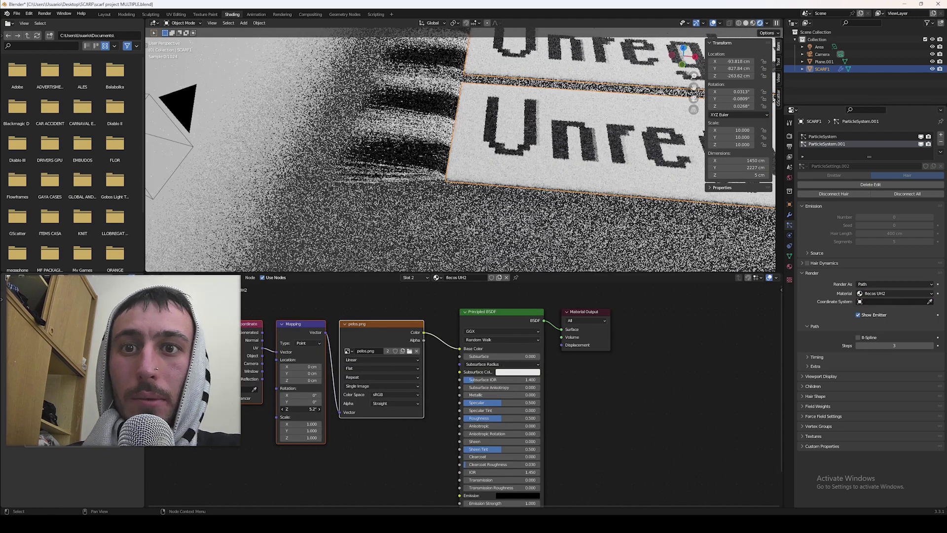
{"action": "left_click_drag", "start_coordinate": [311, 409], "coordinate": [346, 409]}
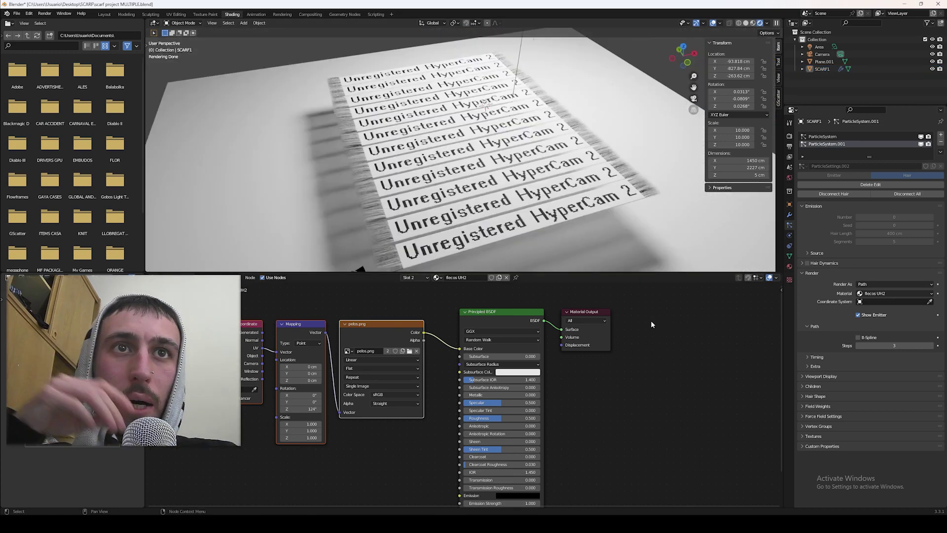
Step: Select the scarves object and view it on its own with the ground plane hidden
{"action": "scroll", "coordinate": [548, 185], "scroll_direction": "up", "scroll_amount": 2}
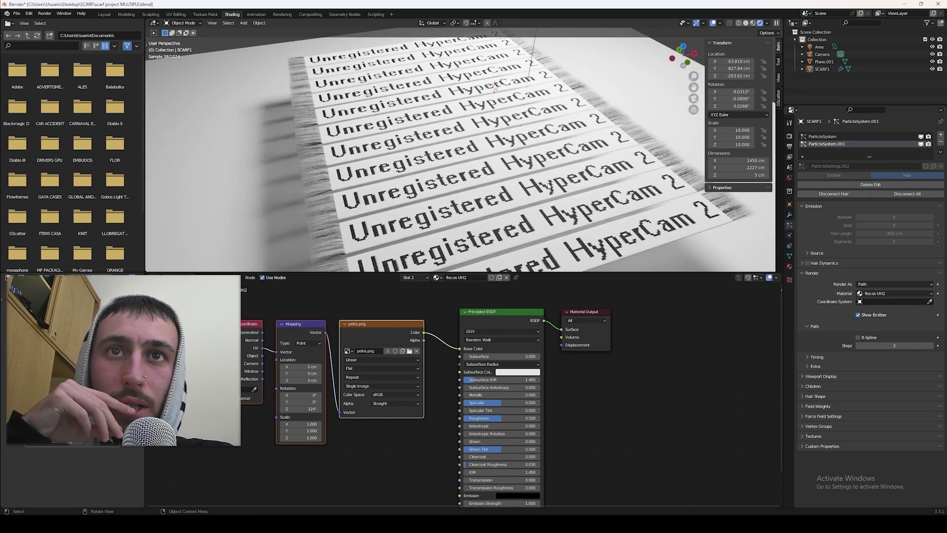
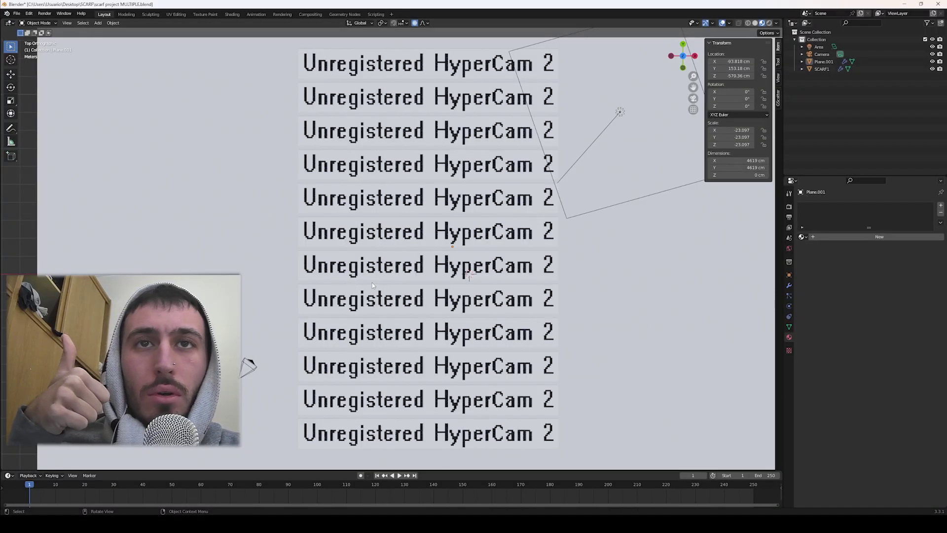
{"action": "left_click", "coordinate": [372, 283]}
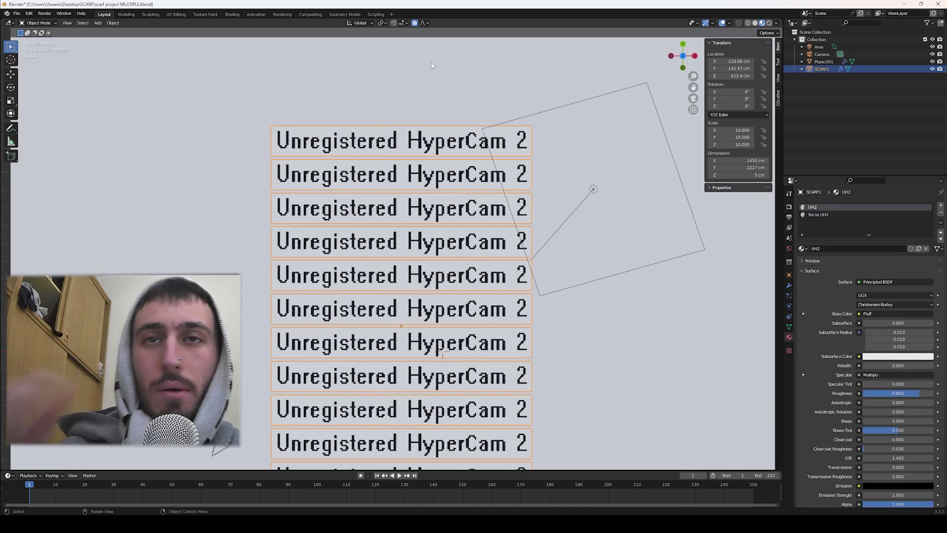
{"action": "scroll", "coordinate": [385, 232], "scroll_direction": "up", "scroll_amount": 4}
{"action": "scroll", "coordinate": [384, 232], "scroll_direction": "down", "scroll_amount": 5}
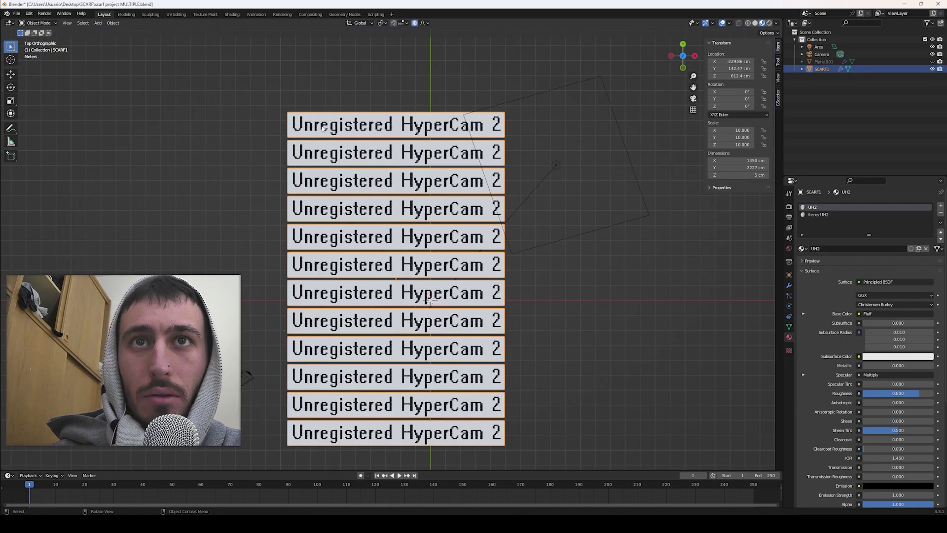
{"action": "middle_click_drag", "start_coordinate": [375, 207], "coordinate": [356, 151]}
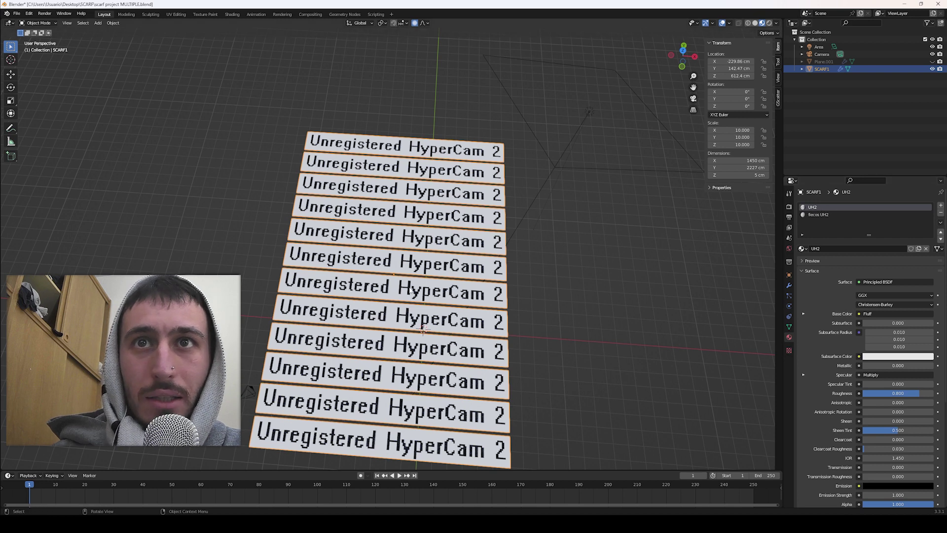
{"action": "middle_click_drag", "start_coordinate": [414, 276], "coordinate": [408, 209]}
{"action": "middle_click_drag", "start_coordinate": [409, 169], "coordinate": [839, 238]}
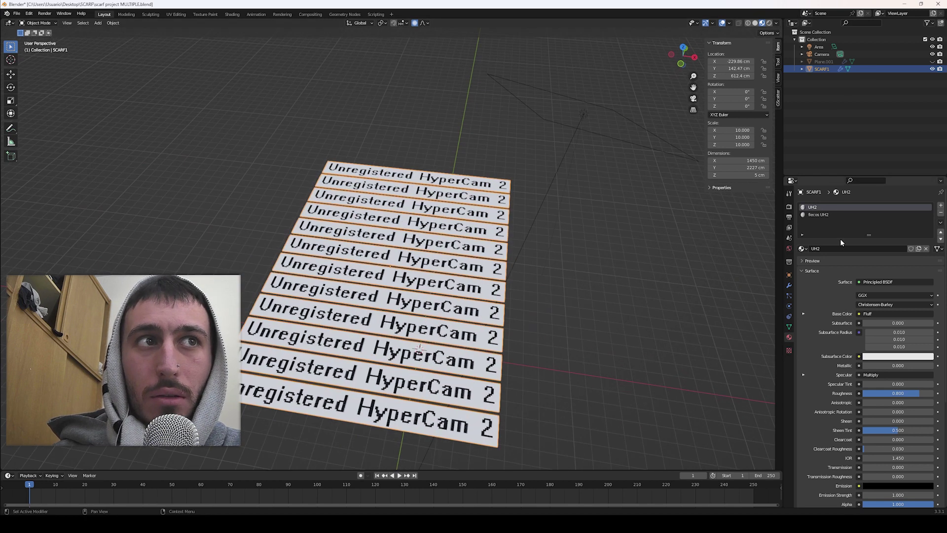
Step: Make a separate copy of the UH2 material in the scarves' first slot and name it UH2 caraB
{"action": "left_click", "coordinate": [818, 214]}
{"action": "left_click", "coordinate": [813, 207]}
{"action": "key", "text": "Tab"}
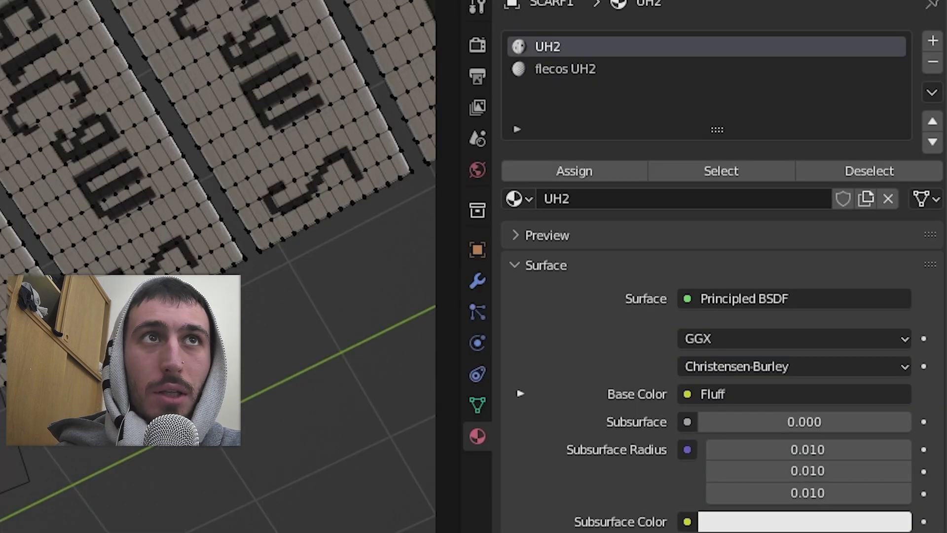
{"action": "key", "text": "KP_7"}
{"action": "key", "text": "Tab"}
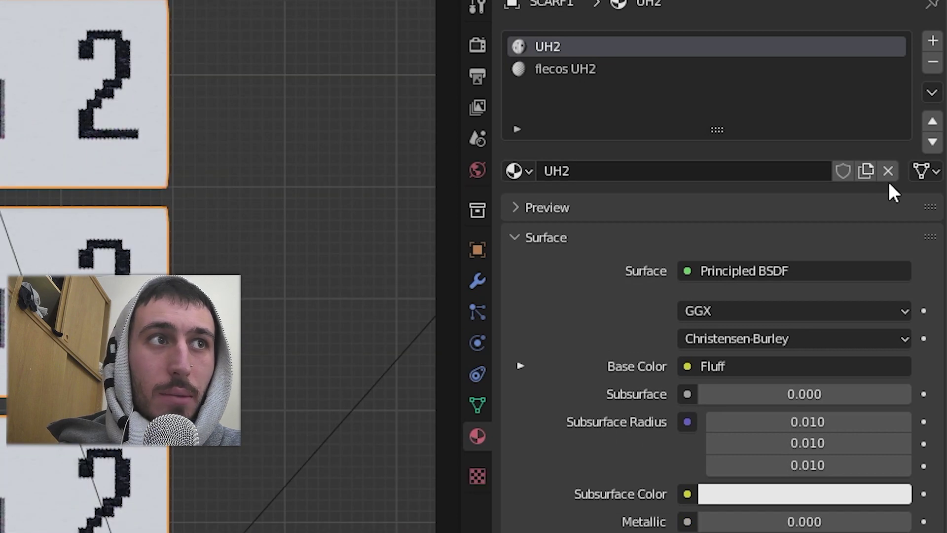
{"action": "left_click", "coordinate": [866, 170]}
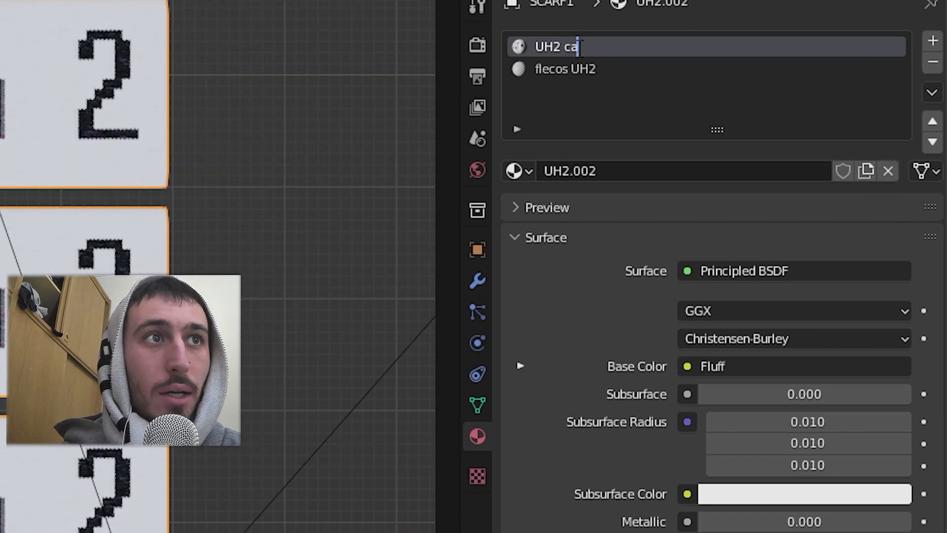
{"action": "type", "text": "B"}
{"action": "key", "text": "Return"}
Step: Put the original UH2 material back in the first slot and rename it UH2 cara A
{"action": "left_click", "coordinate": [518, 170]}
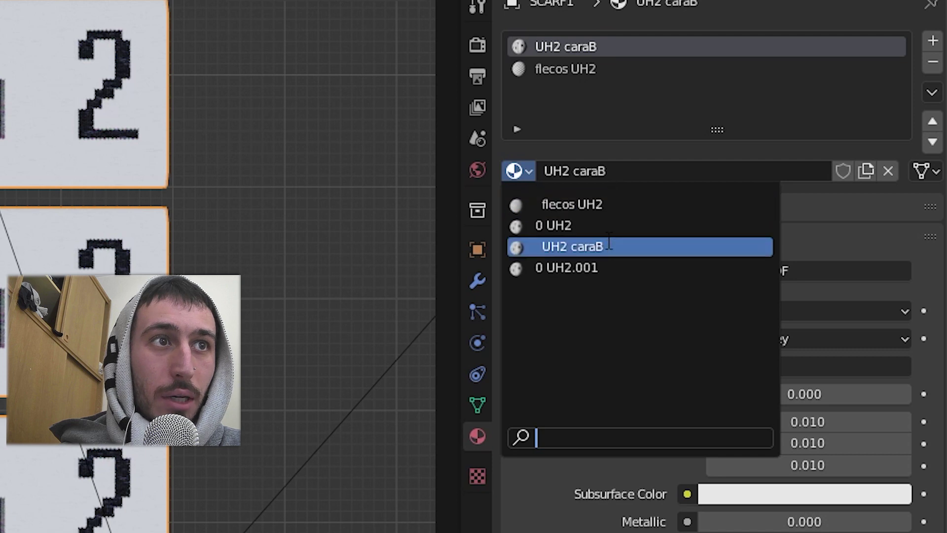
{"action": "left_click", "coordinate": [548, 224]}
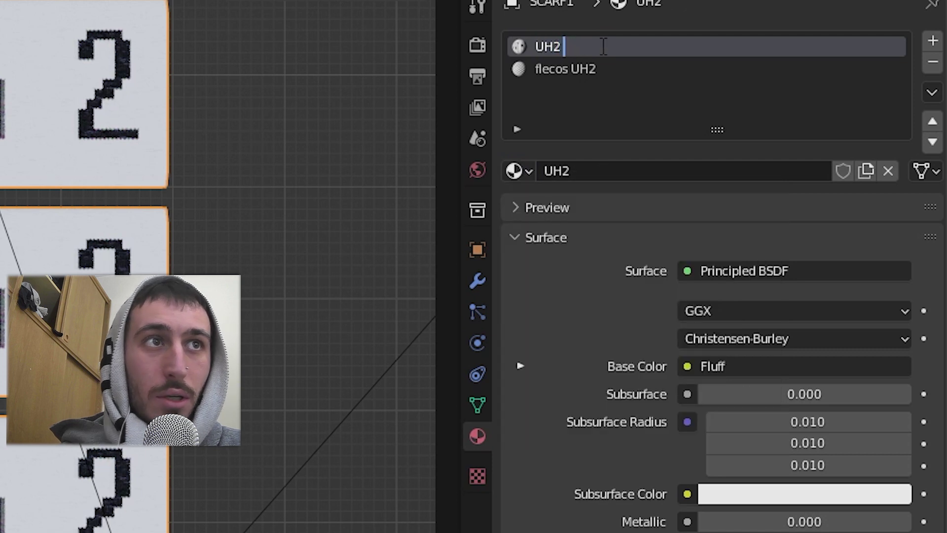
{"action": "type", "text": "A"}
{"action": "key", "text": "Return"}
Step: Add a third material slot to the scarves and fill it with the UH2 caraB material
{"action": "left_click", "coordinate": [932, 41]}
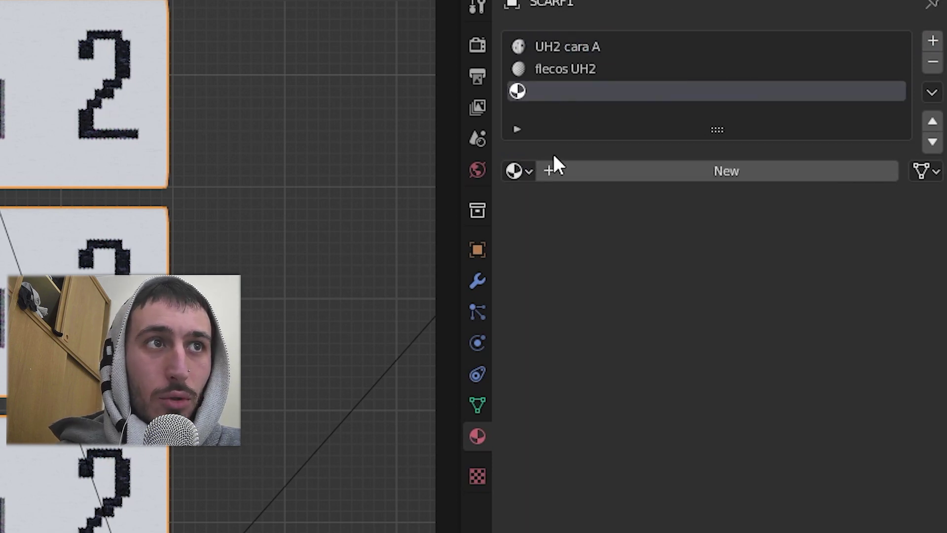
{"action": "left_click", "coordinate": [518, 171]}
{"action": "left_click", "coordinate": [549, 245]}
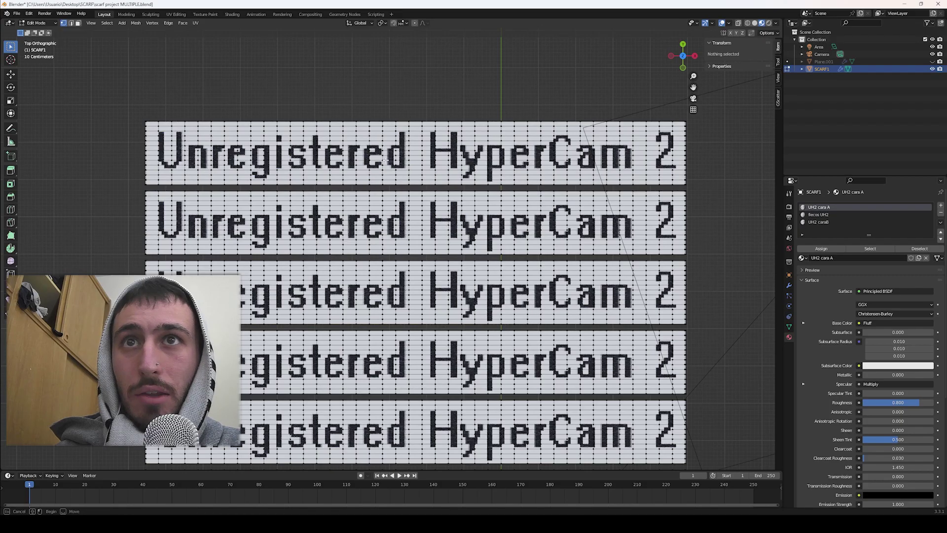
Step: Assign UH2 cara A to the first scarf's upper side and UH2 caraB to its underside
{"action": "left_click_drag", "start_coordinate": [89, 90], "coordinate": [732, 195]}
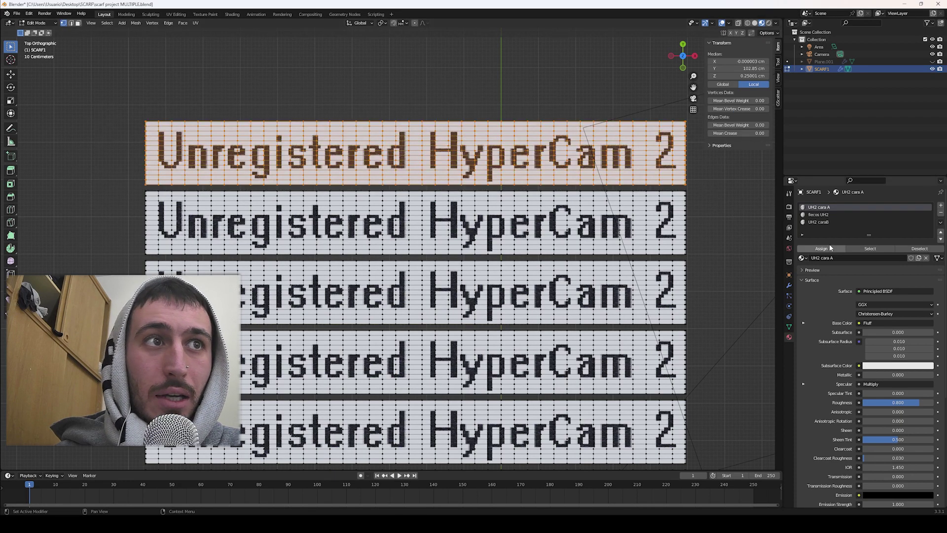
{"action": "key", "text": "ctrl+KP_7"}
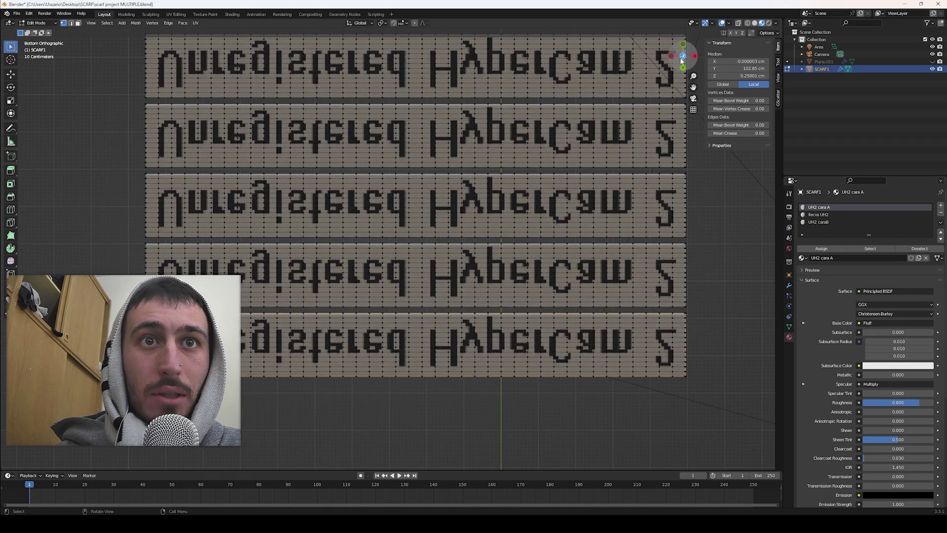
{"action": "left_click_drag", "start_coordinate": [120, 250], "coordinate": [683, 341]}
{"action": "left_click", "coordinate": [818, 222]}
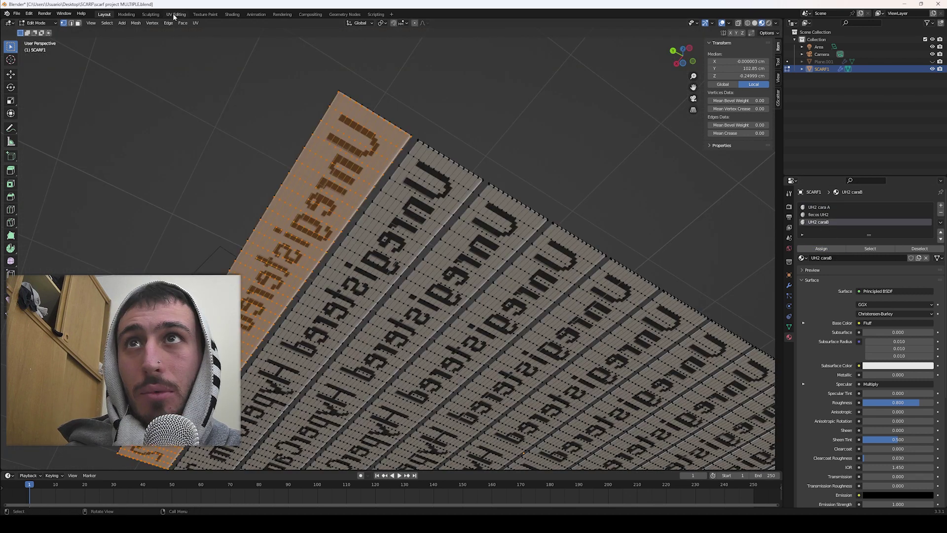
Step: Mirror the UVs of the first scarf's underside along X in the UV Editing workspace
{"action": "left_click", "coordinate": [176, 14]}
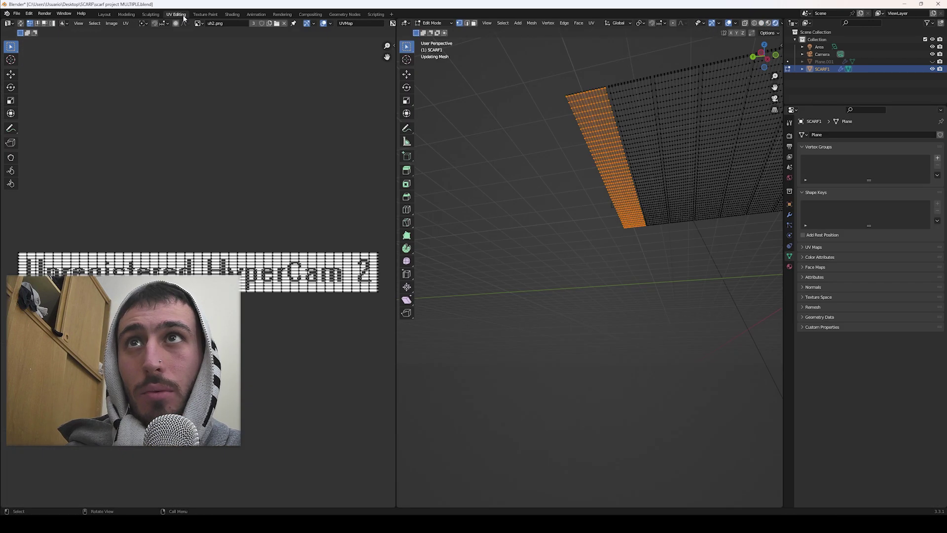
{"action": "right_click", "coordinate": [184, 271]}
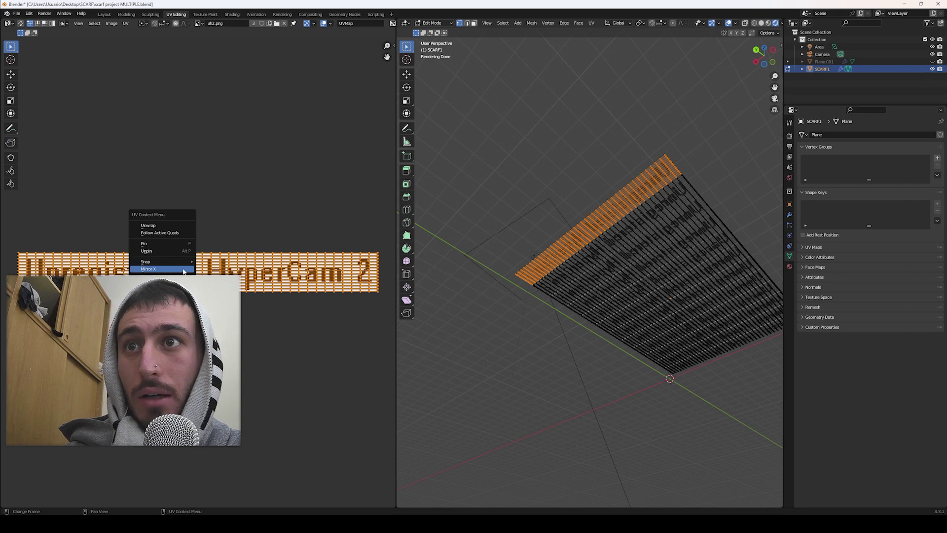
{"action": "left_click", "coordinate": [183, 271]}
{"action": "key", "text": "Tab"}
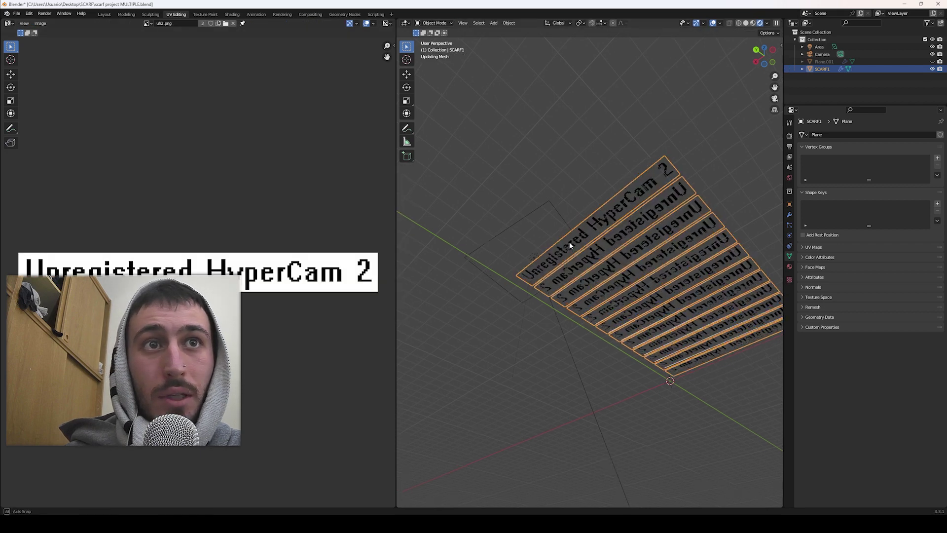
{"action": "middle_click_drag", "start_coordinate": [617, 222], "coordinate": [612, 171]}
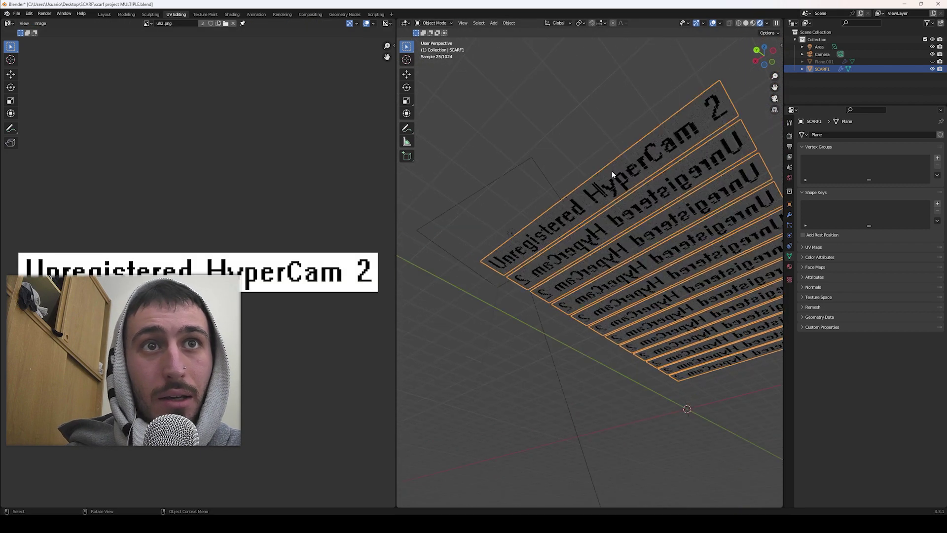
Step: Inspect the scarves and their fringes from above in the Shading workspace
{"action": "left_click", "coordinate": [232, 14]}
{"action": "scroll", "coordinate": [490, 129], "scroll_direction": "down", "scroll_amount": 2}
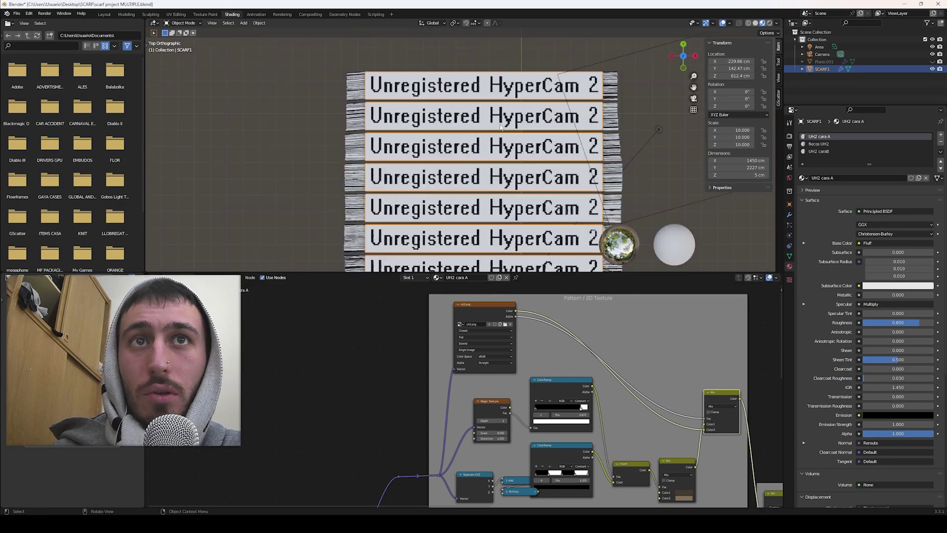
{"action": "scroll", "coordinate": [442, 59], "scroll_direction": "up", "scroll_amount": 2}
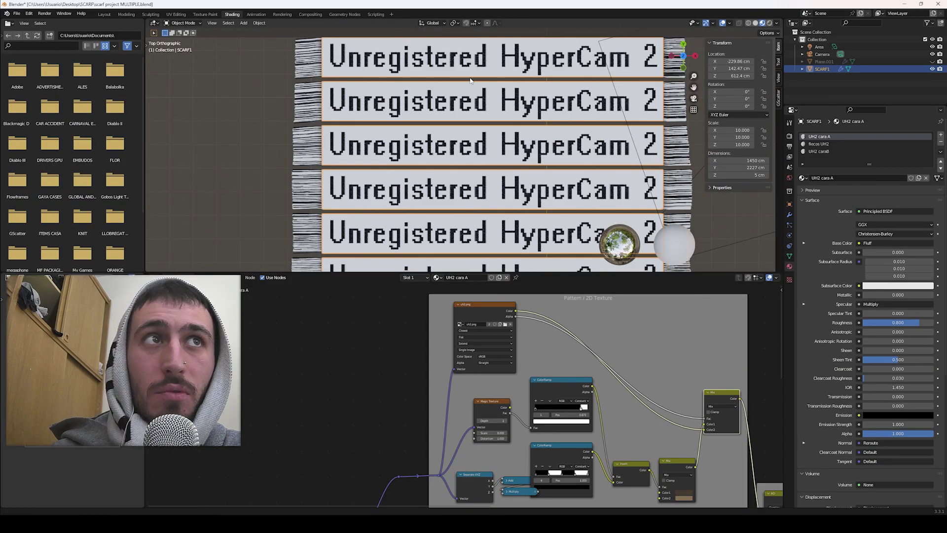
{"action": "middle_click_drag", "start_coordinate": [306, 113], "coordinate": [267, 206], "text": "shift"}
{"action": "left_click", "coordinate": [268, 206]}
{"action": "scroll", "coordinate": [521, 212], "scroll_direction": "down", "scroll_amount": 3}
{"action": "scroll", "coordinate": [520, 212], "scroll_direction": "down", "scroll_amount": 3}
{"action": "left_click", "coordinate": [491, 121]}
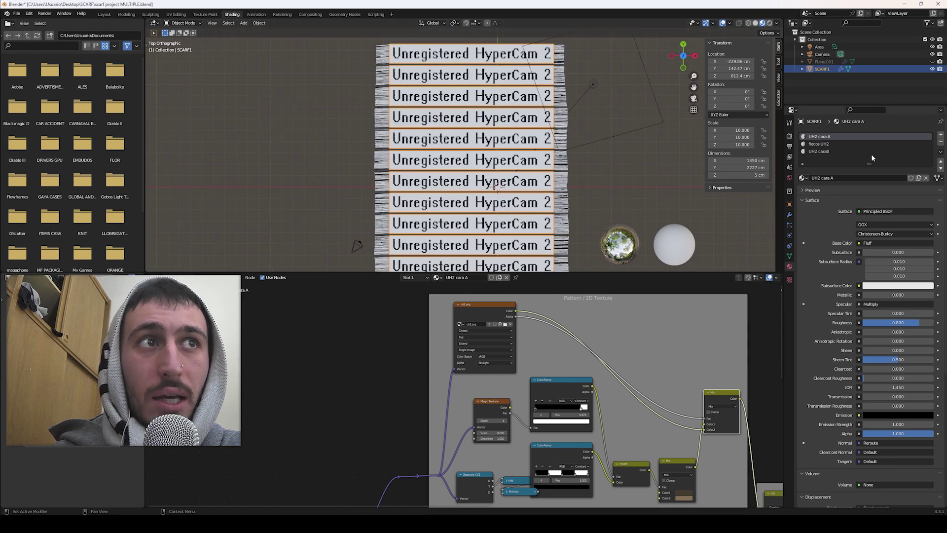
Step: Enlarge the material slot list and duplicate the UH2 cara A, flecos UH2 and UH2 caraB materials
{"action": "left_click_drag", "start_coordinate": [869, 164], "coordinate": [791, 199]}
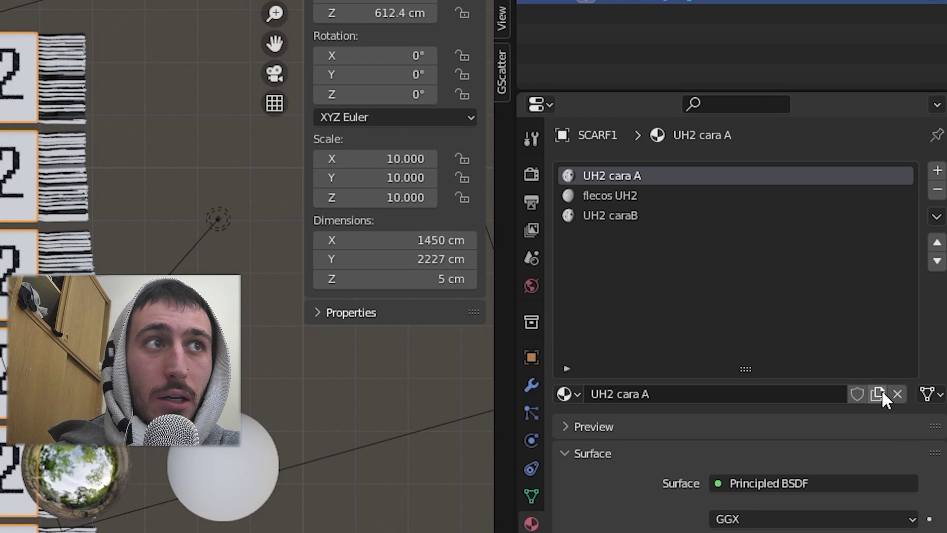
{"action": "left_click", "coordinate": [878, 394]}
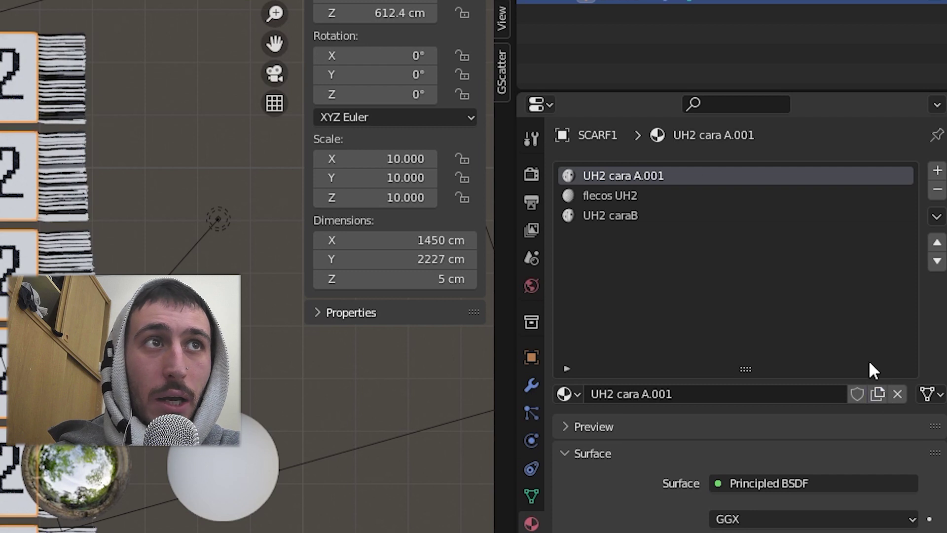
{"action": "scroll", "coordinate": [813, 369], "scroll_direction": "down", "scroll_amount": 1, "text": "ctrl"}
{"action": "left_click", "coordinate": [877, 394]}
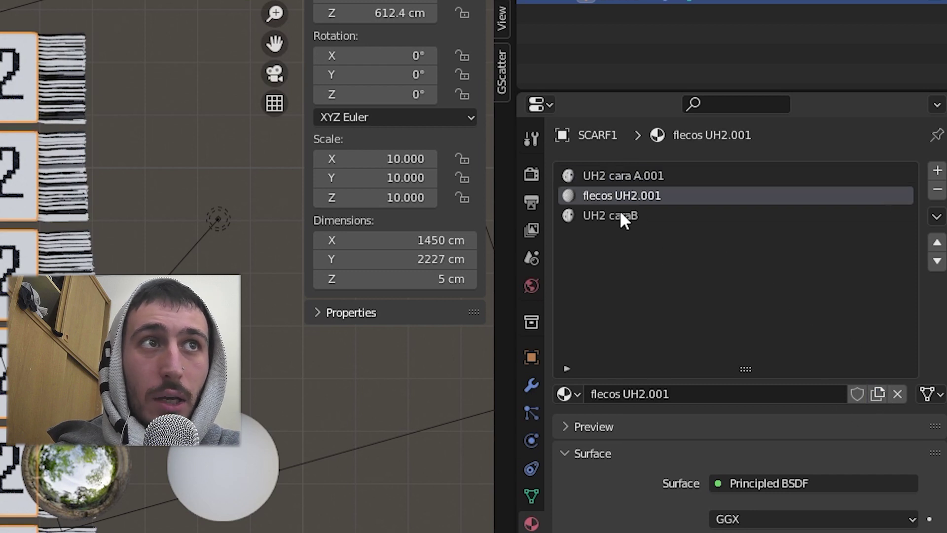
{"action": "left_click", "coordinate": [617, 215]}
{"action": "left_click", "coordinate": [878, 393]}
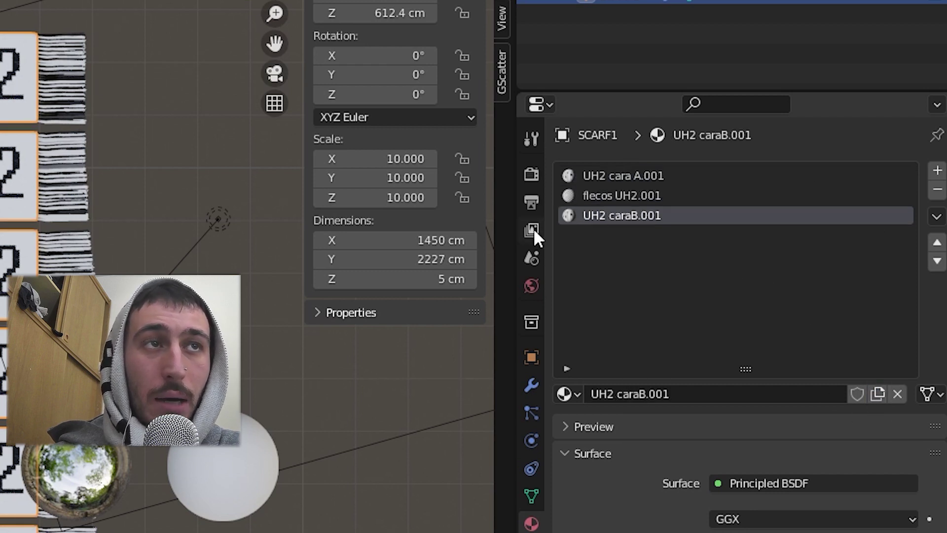
Step: Restore the original UH2 cara A, flecos UH2 and UH2 caraB materials in the first three slots
{"action": "left_click", "coordinate": [602, 176]}
{"action": "left_click", "coordinate": [567, 393]}
{"action": "left_click", "coordinate": [615, 462]}
{"action": "left_click", "coordinate": [616, 196]}
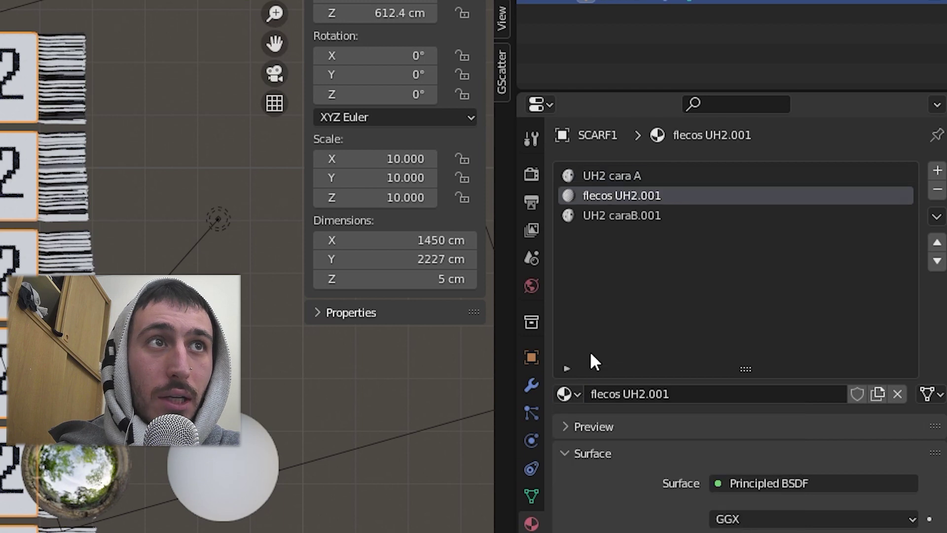
{"action": "left_click", "coordinate": [567, 394]}
{"action": "left_click", "coordinate": [616, 423]}
{"action": "left_click", "coordinate": [596, 216]}
{"action": "left_click", "coordinate": [568, 394]}
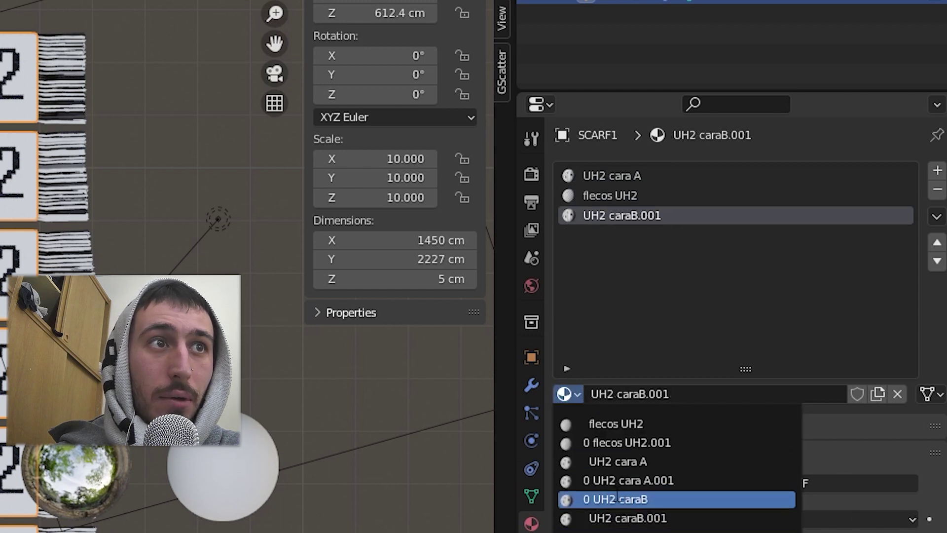
{"action": "left_click", "coordinate": [616, 496]}
Step: Add three empty material slots and rename the third slot's material UH2 cara B
{"action": "left_click", "coordinate": [937, 170]}
{"action": "left_click", "coordinate": [937, 170]}
{"action": "left_click", "coordinate": [937, 170]}
{"action": "left_click", "coordinate": [700, 220]}
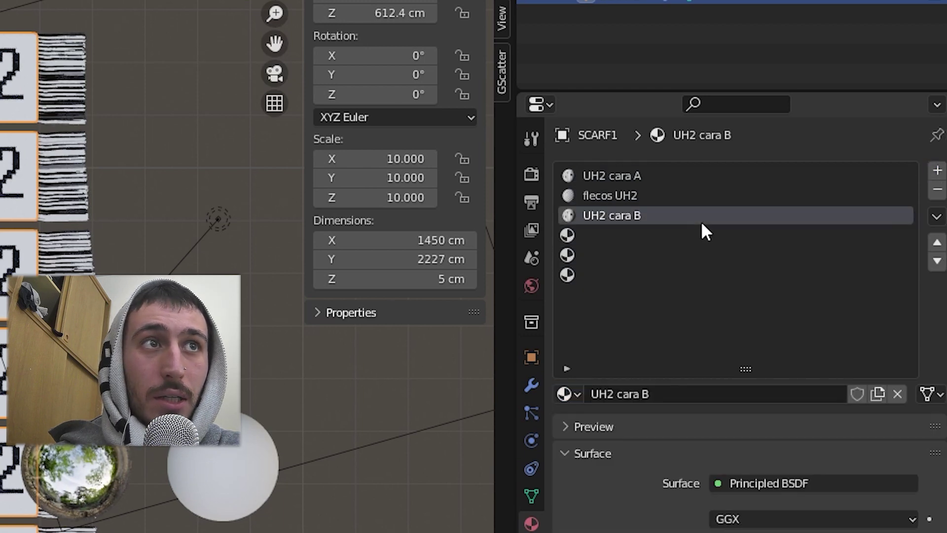
Step: Fill the three new slots with the copies UH2 cara A.001, flecos UH2.001 and UH2 caraB.001
{"action": "left_click", "coordinate": [662, 236]}
{"action": "left_click", "coordinate": [567, 393]}
{"action": "left_click", "coordinate": [597, 442]}
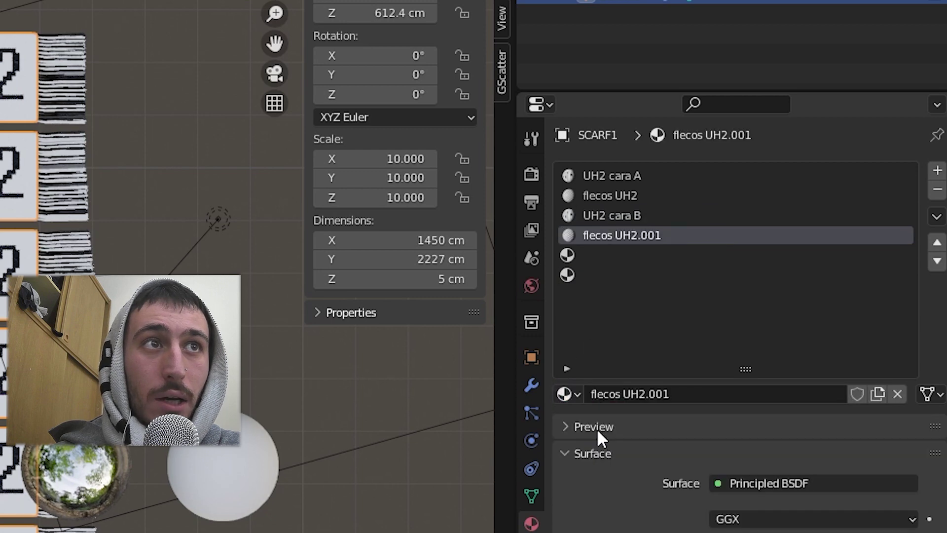
{"action": "key", "text": "alt+Tab"}
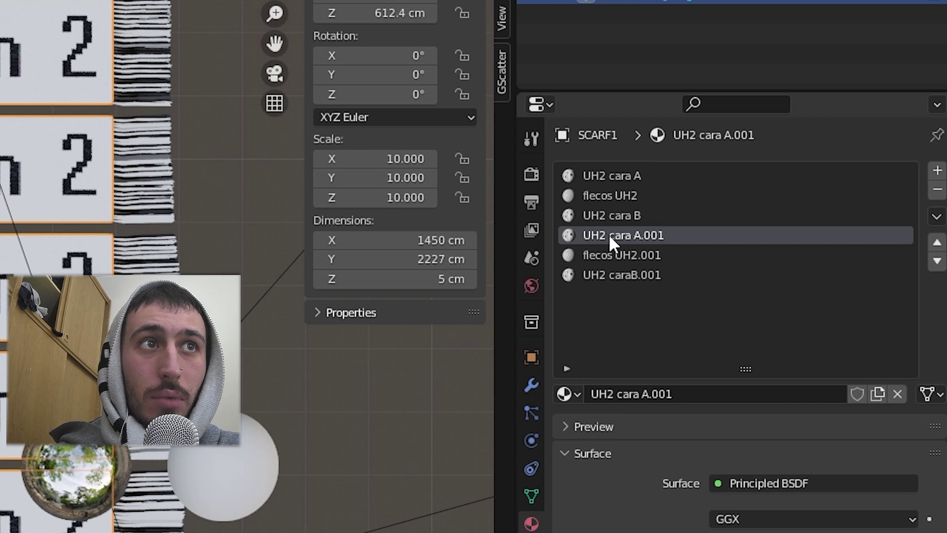
Step: Rename the three copied materials SWORD cara A, flecos SWORD and SWORD cara B
{"action": "double_click", "coordinate": [609, 234]}
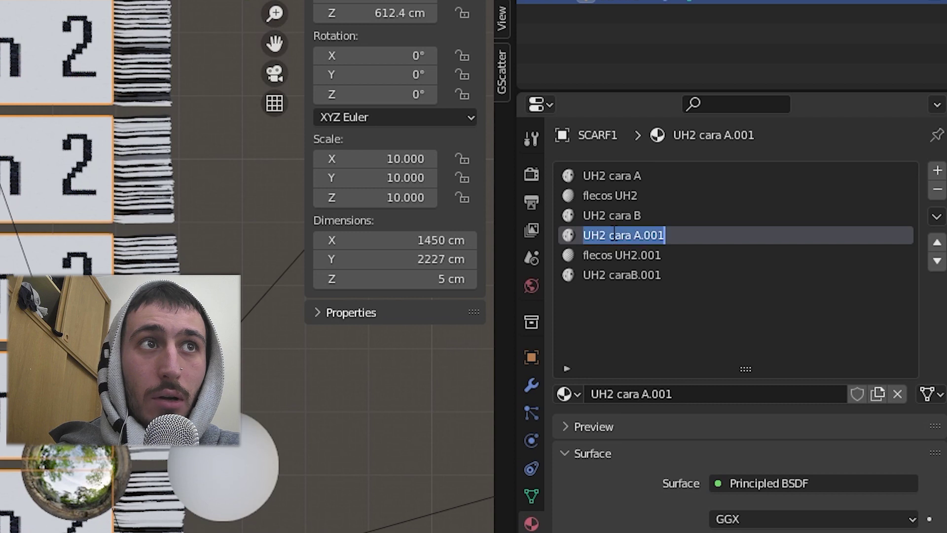
{"action": "left_click", "coordinate": [615, 235]}
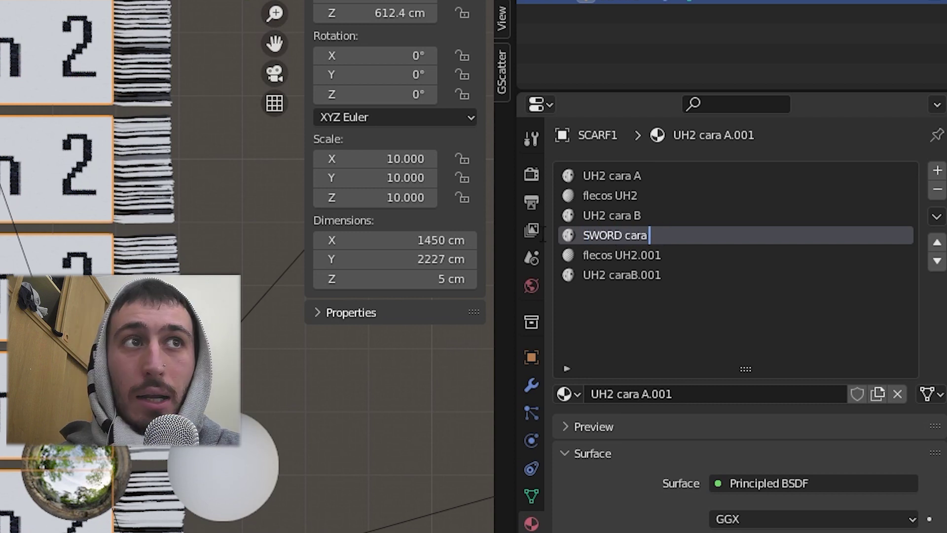
{"action": "type", "text": "A"}
{"action": "key", "text": "Tab"}
{"action": "type", "text": "flecos  SWORD"}
{"action": "key", "text": "Tab"}
{"action": "type", "text": "S"}
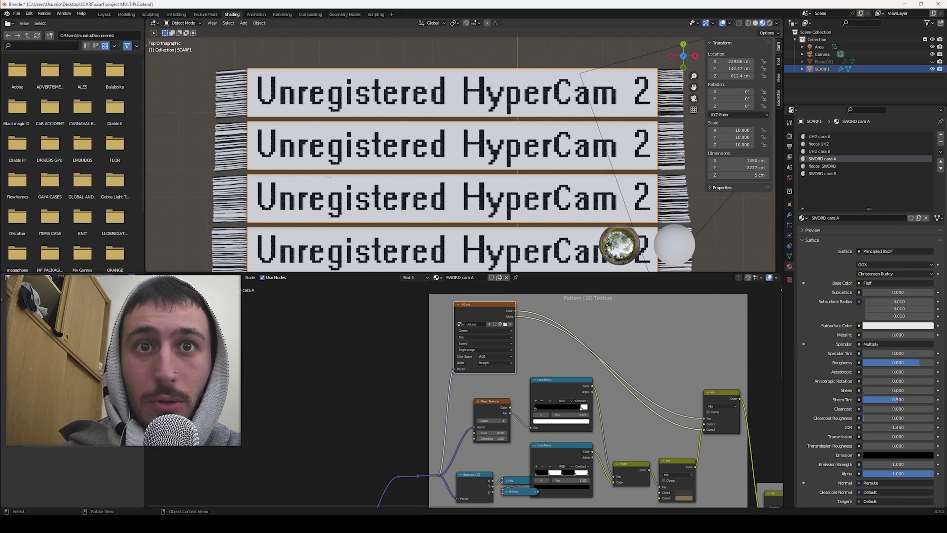
Step: Load SWORD.png from the DESIGNS folder as the pattern image of the SWORD cara A material
{"action": "scroll", "coordinate": [328, 176], "scroll_direction": "down", "scroll_amount": 4}
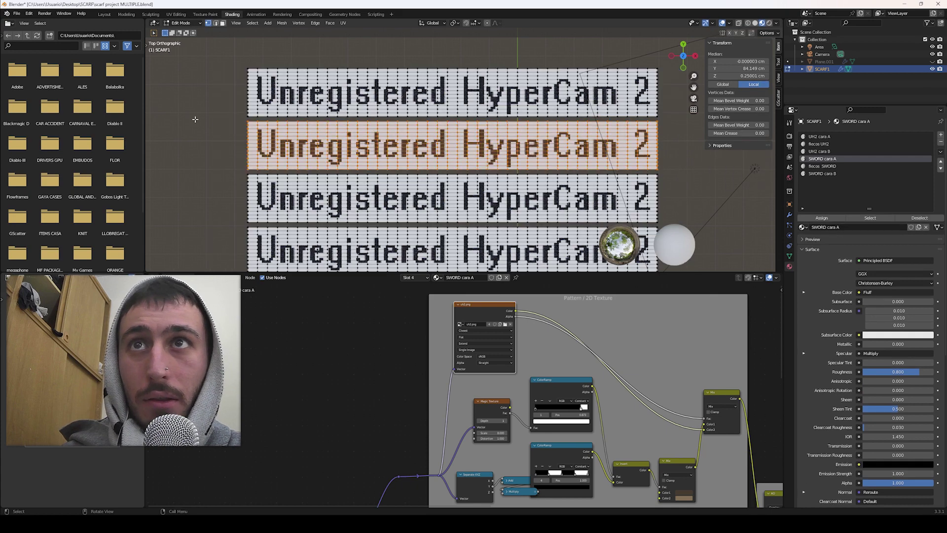
{"action": "scroll", "coordinate": [418, 160], "scroll_direction": "up", "scroll_amount": 3}
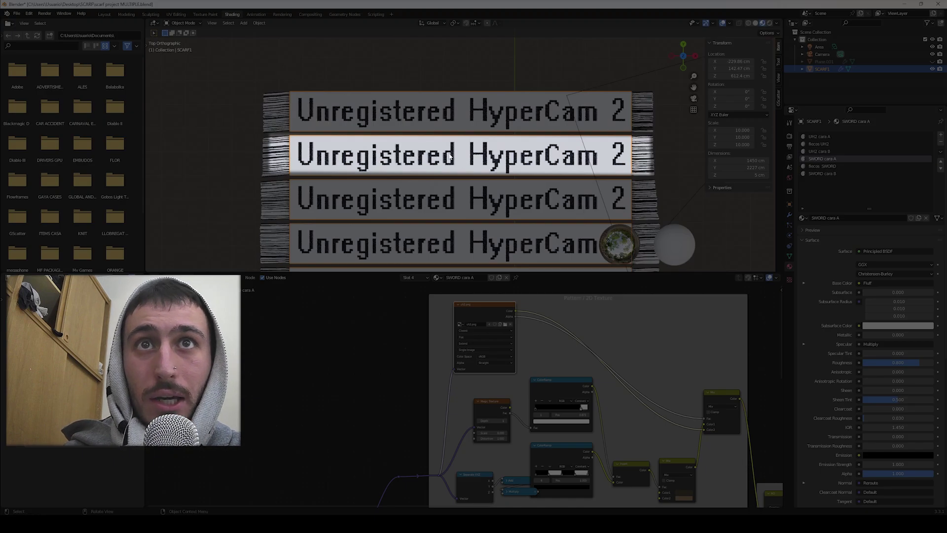
{"action": "key", "text": "Tab"}
{"action": "left_click_drag", "start_coordinate": [347, 153], "coordinate": [680, 188]}
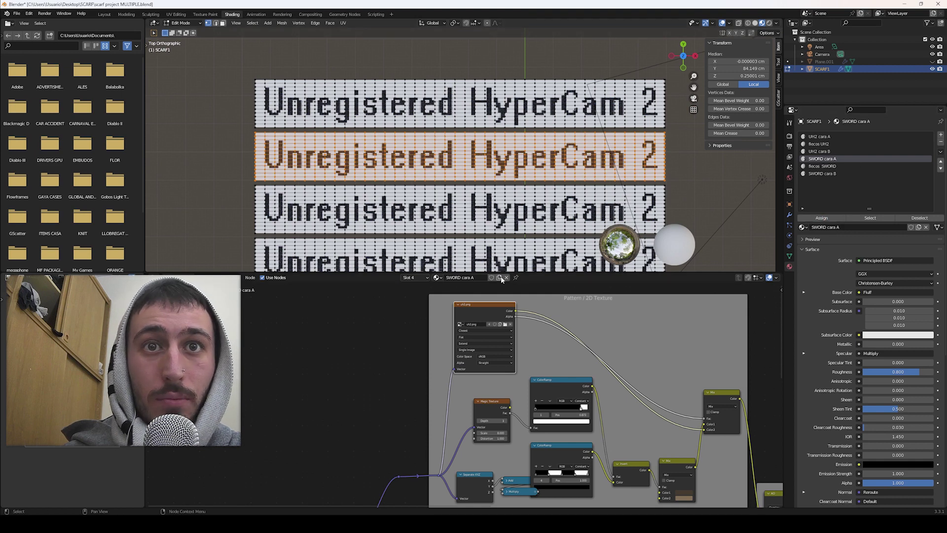
{"action": "key", "text": "Tab"}
{"action": "left_click", "coordinate": [506, 324]}
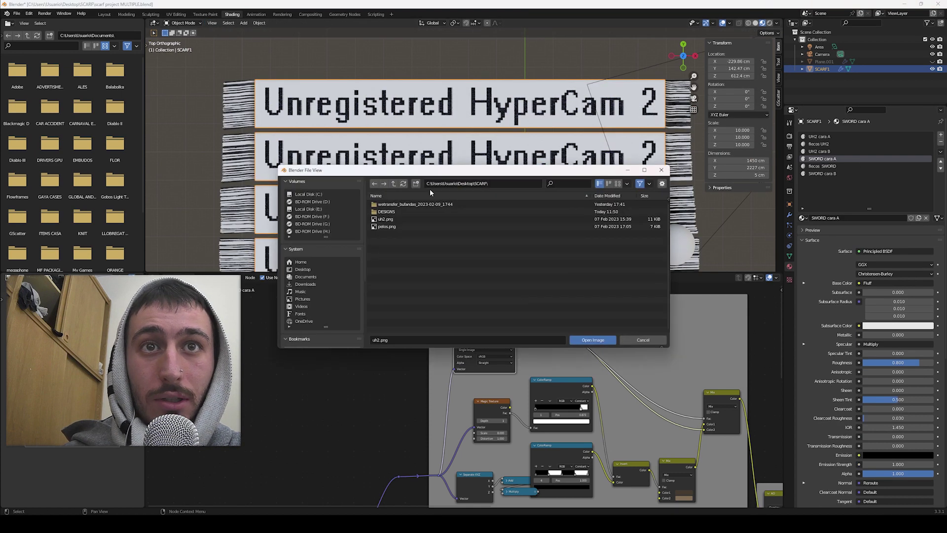
{"action": "left_click", "coordinate": [421, 214]}
{"action": "double_click", "coordinate": [406, 211]}
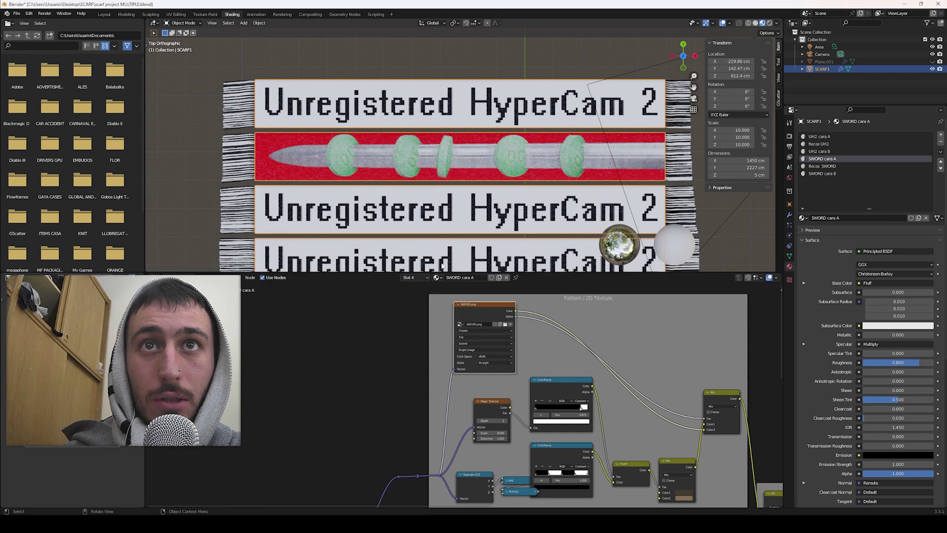
{"action": "scroll", "coordinate": [592, 148], "scroll_direction": "up", "scroll_amount": 1}
Step: Load SWORD.png as the pattern image of the SWORD cara B material for the second scarf's back
{"action": "left_click", "coordinate": [822, 174]}
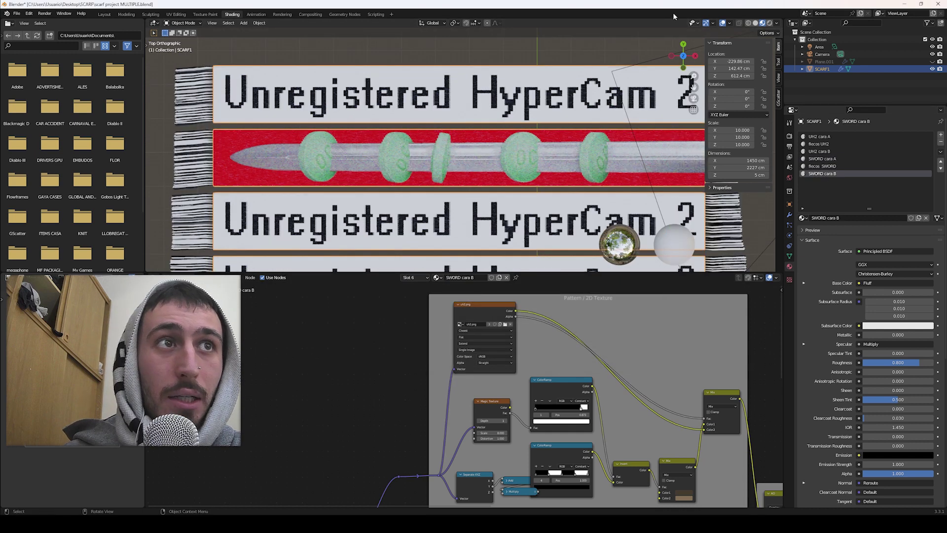
{"action": "key", "text": "Tab"}
{"action": "key", "text": "ctrl+KP_7"}
{"action": "left_click_drag", "start_coordinate": [260, 161], "coordinate": [630, 198]}
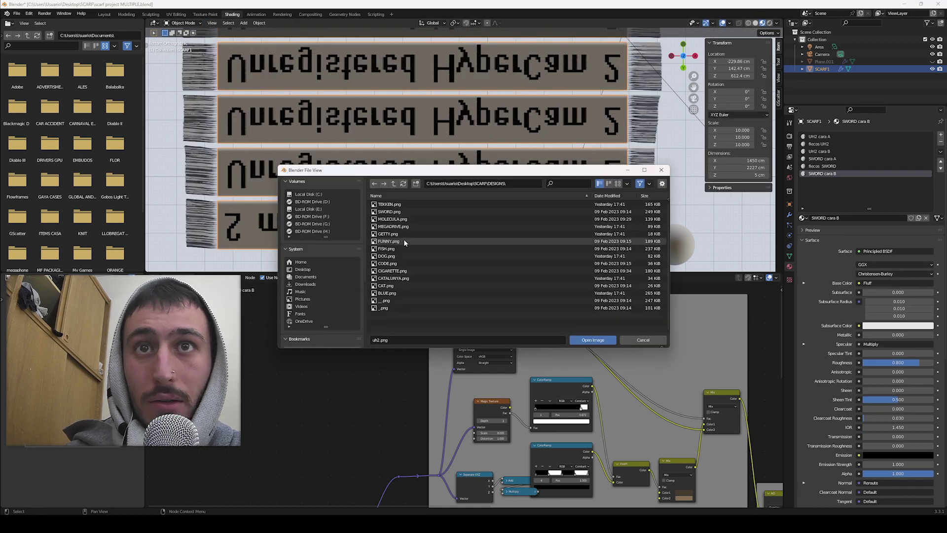
{"action": "left_click", "coordinate": [396, 212]}
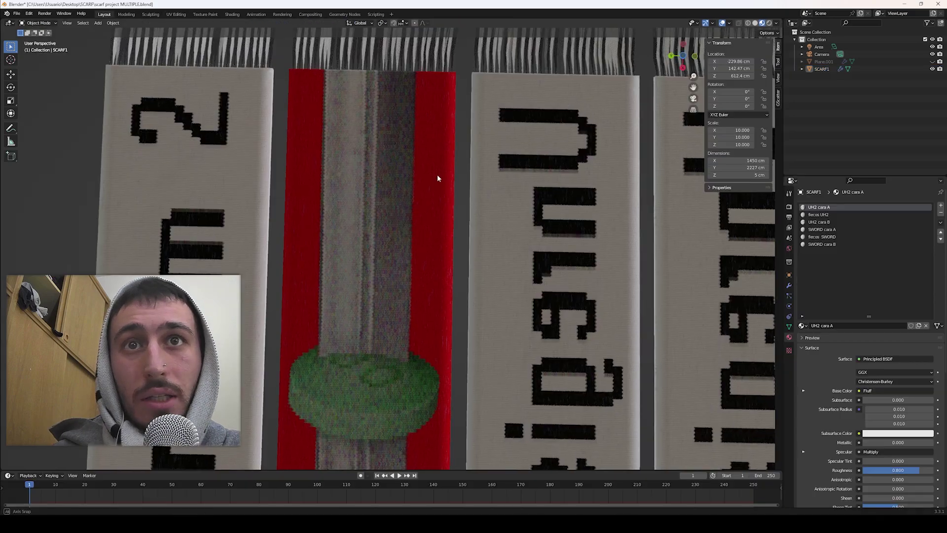
Step: Assign the SWORD cara A material to the side edge faces of the sword scarf
{"action": "middle_click_drag", "start_coordinate": [438, 175], "coordinate": [366, 381]}
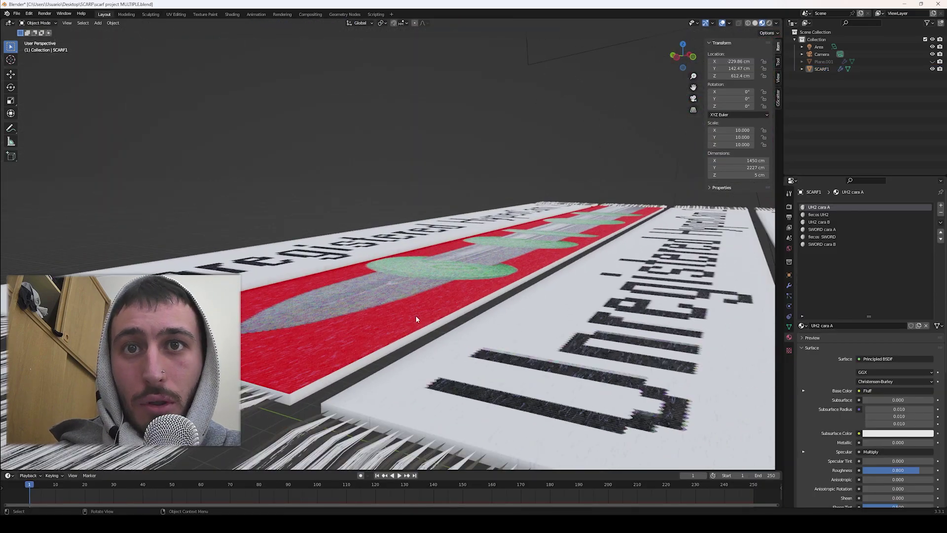
{"action": "key", "text": "Tab"}
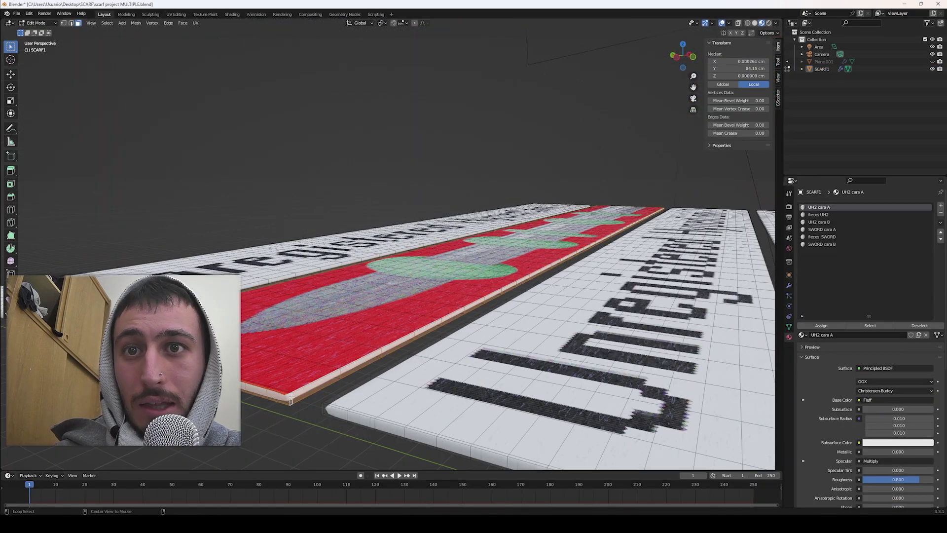
{"action": "left_click", "coordinate": [820, 231]}
{"action": "key", "text": "Tab"}
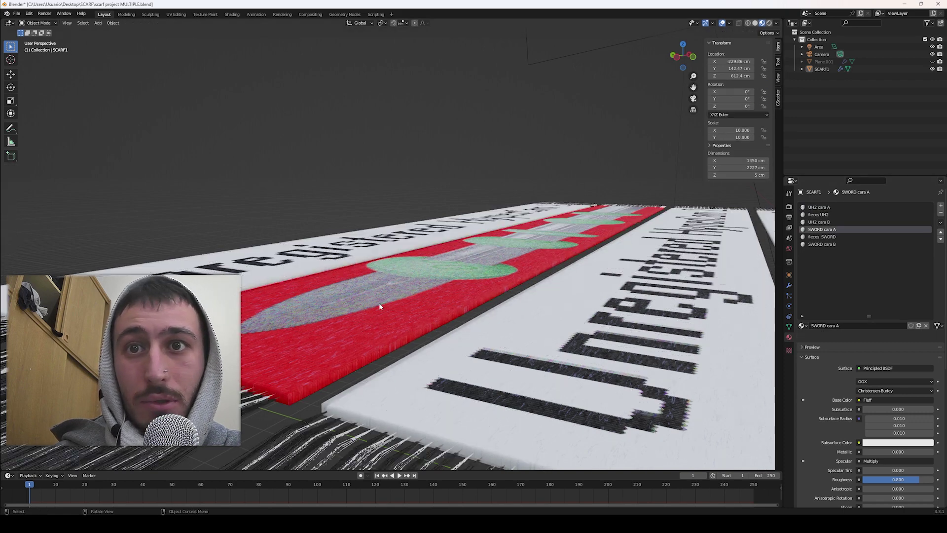
Step: Inspect the sword scarf's front among the other scarves and go to the DESIGNS folder window
{"action": "middle_click_drag", "start_coordinate": [359, 349], "coordinate": [754, 279]}
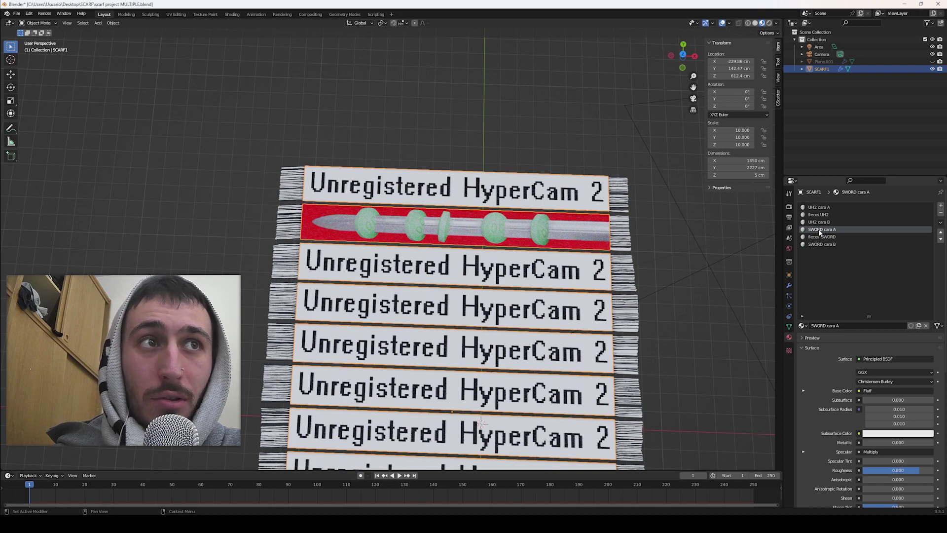
{"action": "scroll", "coordinate": [347, 410], "scroll_direction": "down", "scroll_amount": 4}
{"action": "scroll", "coordinate": [232, 213], "scroll_direction": "up", "scroll_amount": 8}
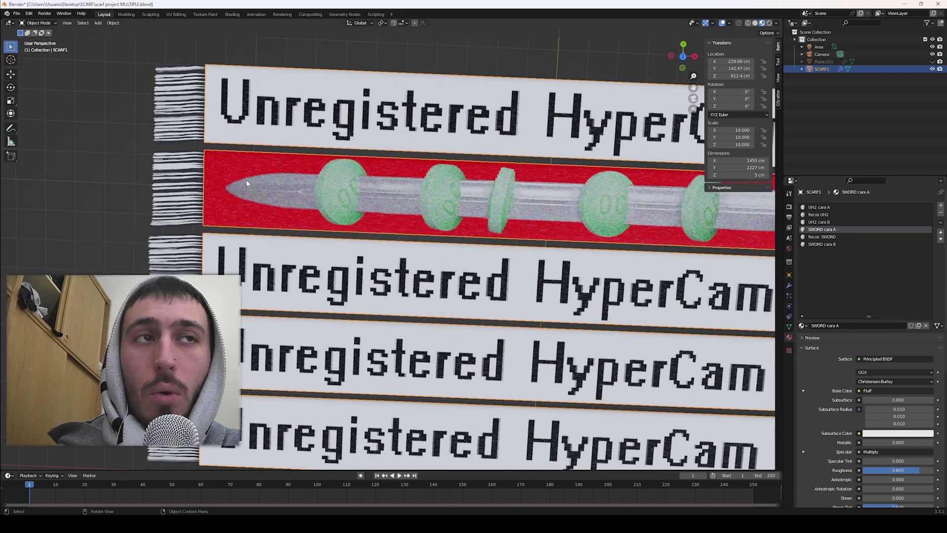
{"action": "scroll", "coordinate": [430, 247], "scroll_direction": "down", "scroll_amount": 4}
{"action": "key", "text": "alt+Tab"}
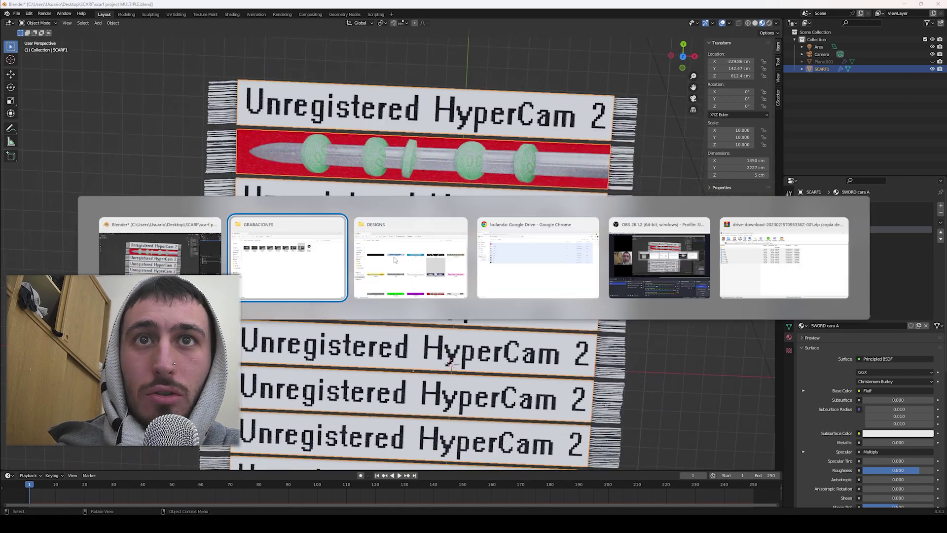
{"action": "key", "text": "alt+Tab"}
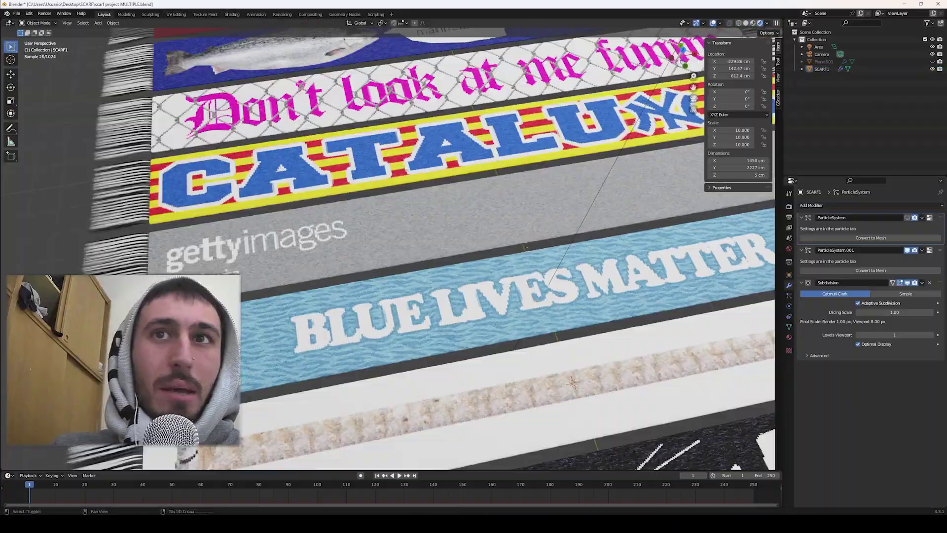
Step: Review the finished scarf designs and their cara A, flecos and cara B material slots
{"action": "middle_click_drag", "start_coordinate": [355, 121], "coordinate": [393, 228], "text": "shift"}
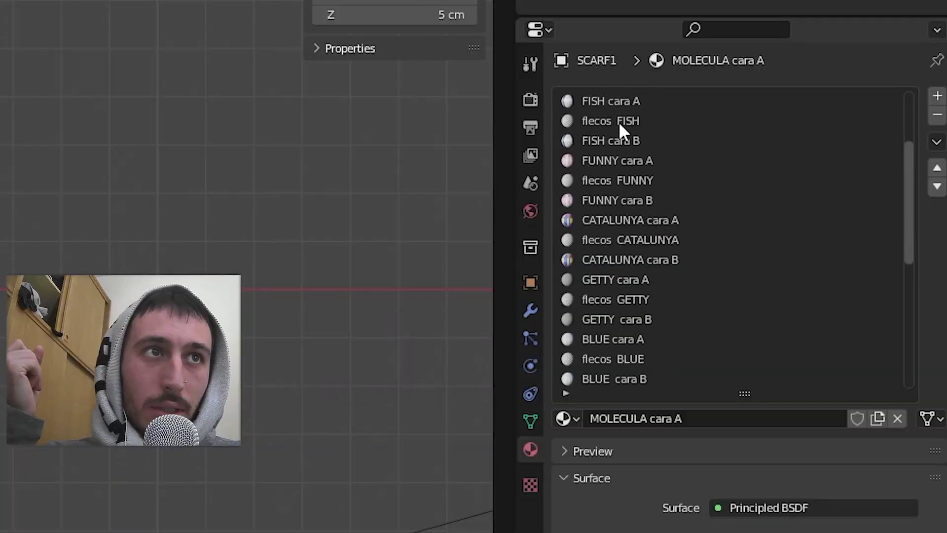
{"action": "scroll", "coordinate": [624, 148], "scroll_direction": "down", "scroll_amount": 3}
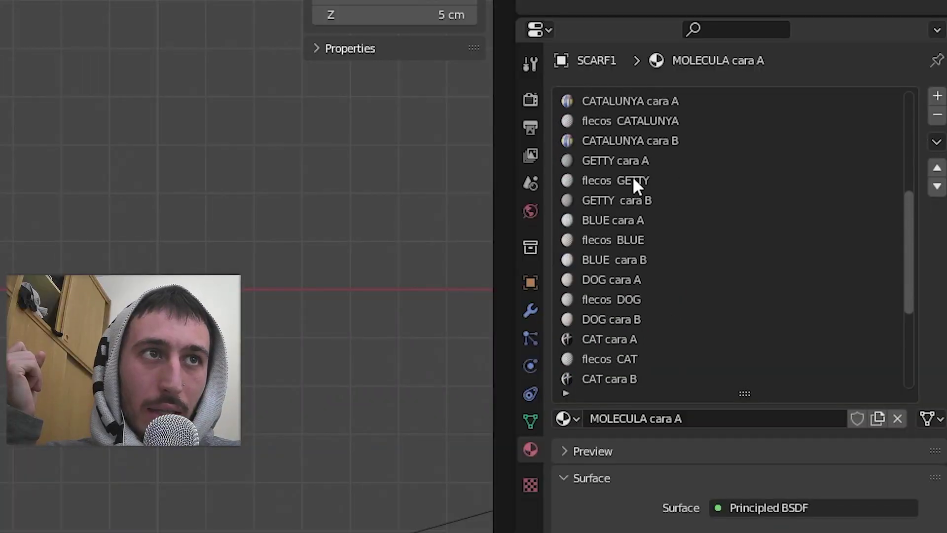
{"action": "scroll", "coordinate": [631, 176], "scroll_direction": "up", "scroll_amount": 7}
{"action": "left_click", "coordinate": [624, 161]}
{"action": "left_click", "coordinate": [622, 200]}
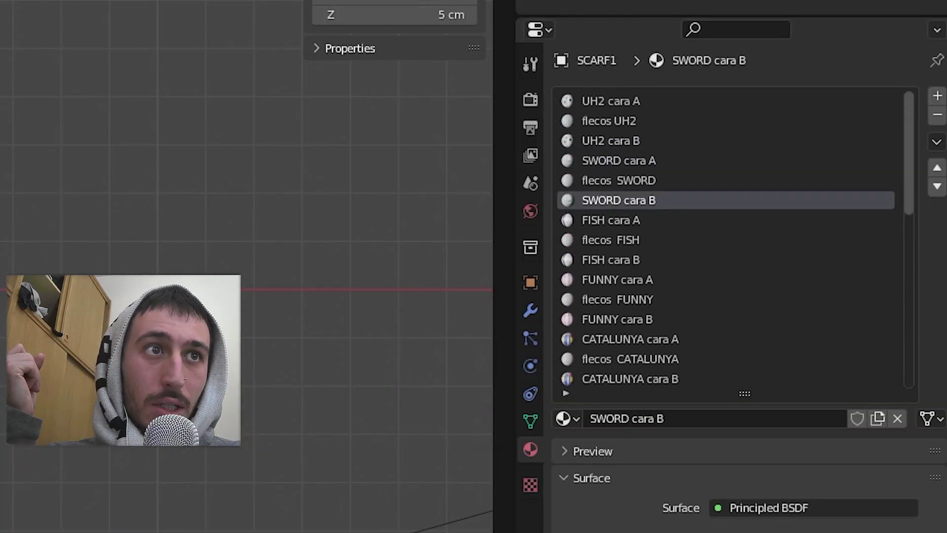
{"action": "left_click", "coordinate": [789, 220]}
{"action": "scroll", "coordinate": [839, 237], "scroll_direction": "down", "scroll_amount": 7}
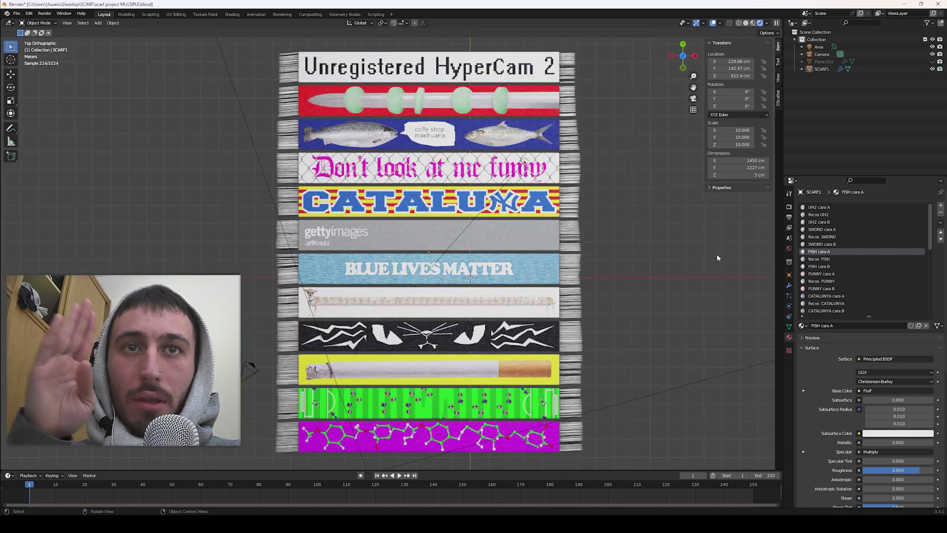
Step: Examine the fluff and fringe on all scarves and the settings of their two hair particle systems
{"action": "left_click", "coordinate": [580, 218]}
{"action": "left_click", "coordinate": [789, 295]}
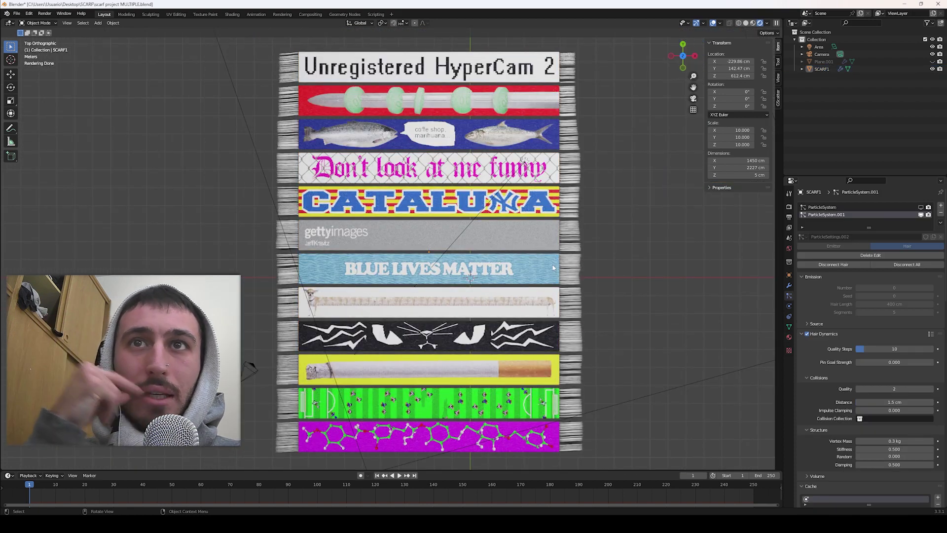
{"action": "left_click", "coordinate": [825, 209]}
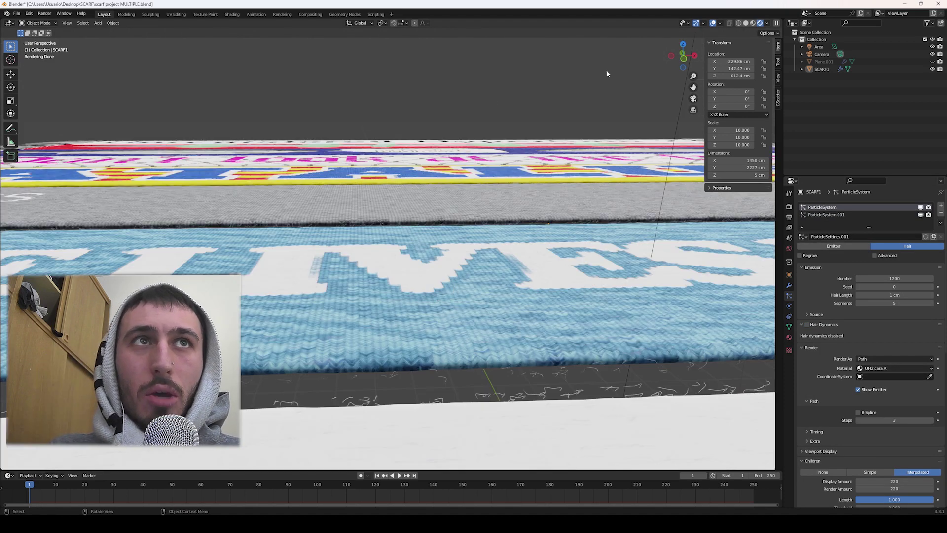
{"action": "left_click", "coordinate": [682, 49]}
{"action": "scroll", "coordinate": [619, 178], "scroll_direction": "up", "scroll_amount": 2}
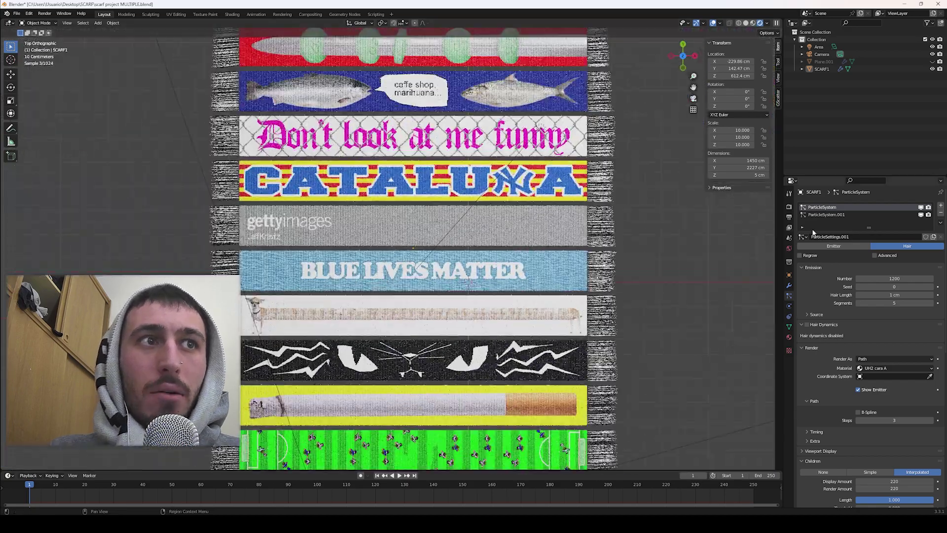
{"action": "left_click", "coordinate": [854, 216]}
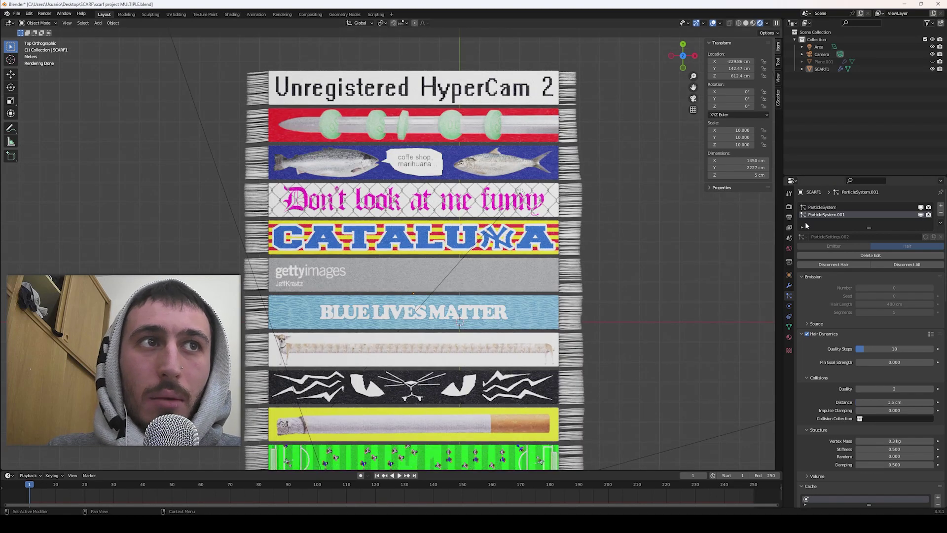
{"action": "scroll", "coordinate": [559, 35], "scroll_direction": "down", "scroll_amount": 4}
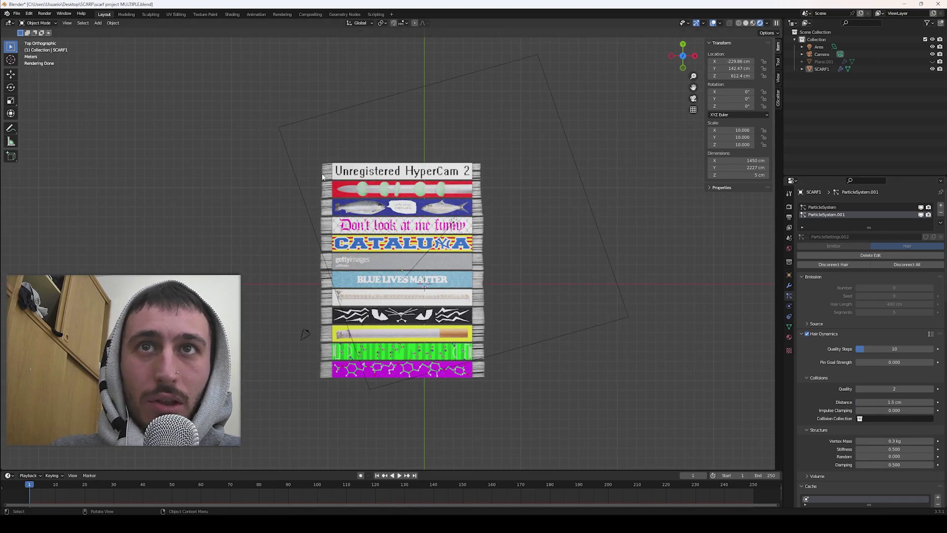
{"action": "scroll", "coordinate": [490, 147], "scroll_direction": "up", "scroll_amount": 3}
{"action": "scroll", "coordinate": [595, 221], "scroll_direction": "up", "scroll_amount": 5}
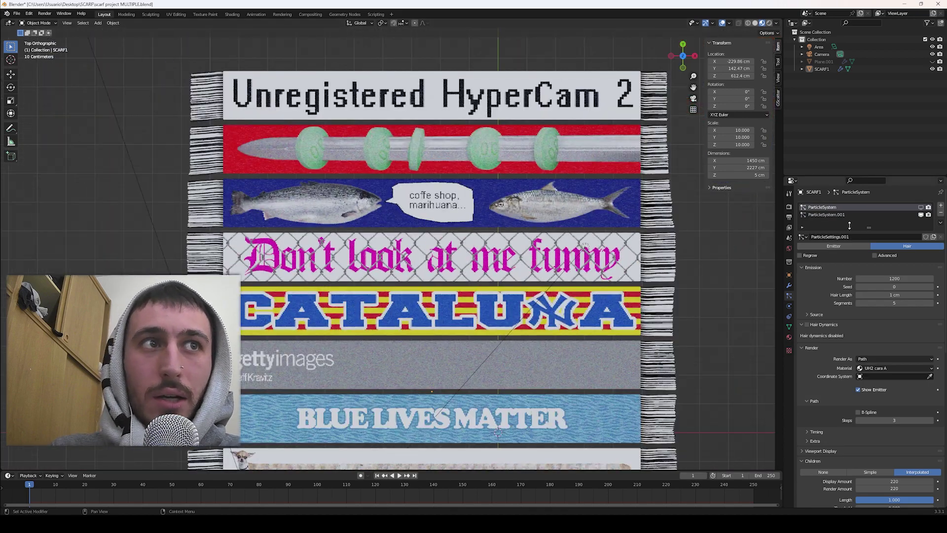
Step: Rename the fringe particle system as ParticleSystem UH2
{"action": "double_click", "coordinate": [834, 214]}
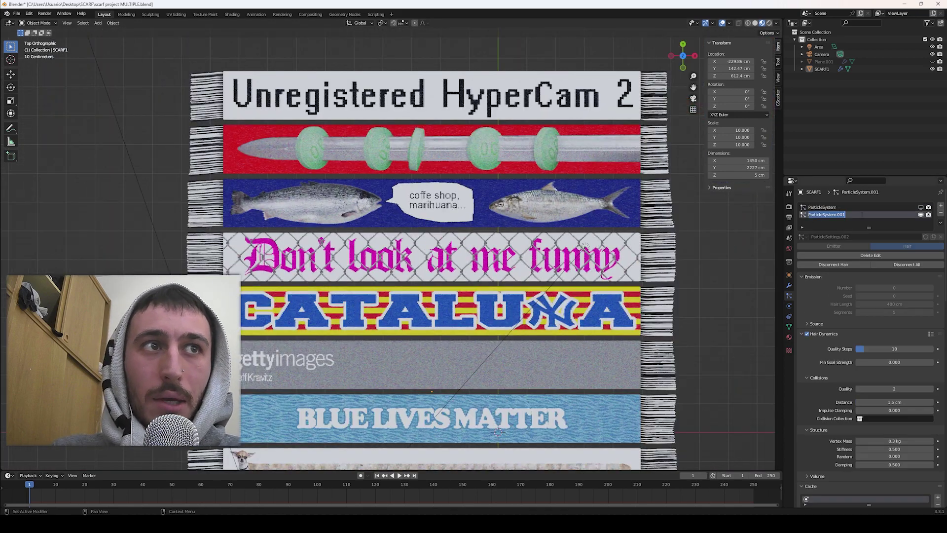
{"action": "key", "text": "BackSpace"}
{"action": "key", "text": "BackSpace"}
{"action": "key", "text": "BackSpace"}
{"action": "key", "text": "BackSpace"}
{"action": "type", "text": "UH2"}
{"action": "key", "text": "Return"}
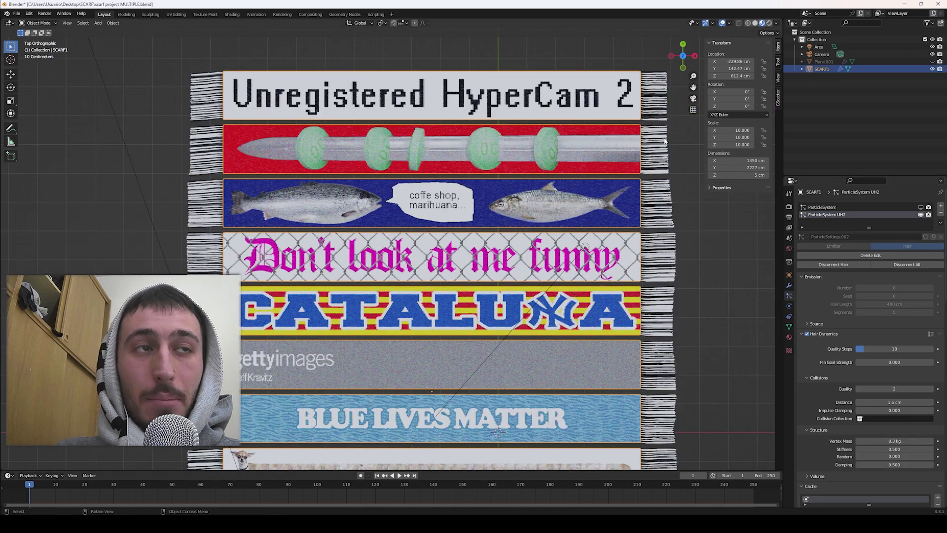
Step: Cut away the fringe hairs of every scarf except Unregistered HyperCam 2 in Particle Edit mode
{"action": "key", "text": "ctrl+Tab"}
{"action": "left_click", "coordinate": [340, 149]}
{"action": "left_click", "coordinate": [10, 139]}
{"action": "scroll", "coordinate": [320, 185], "scroll_direction": "up", "scroll_amount": 4}
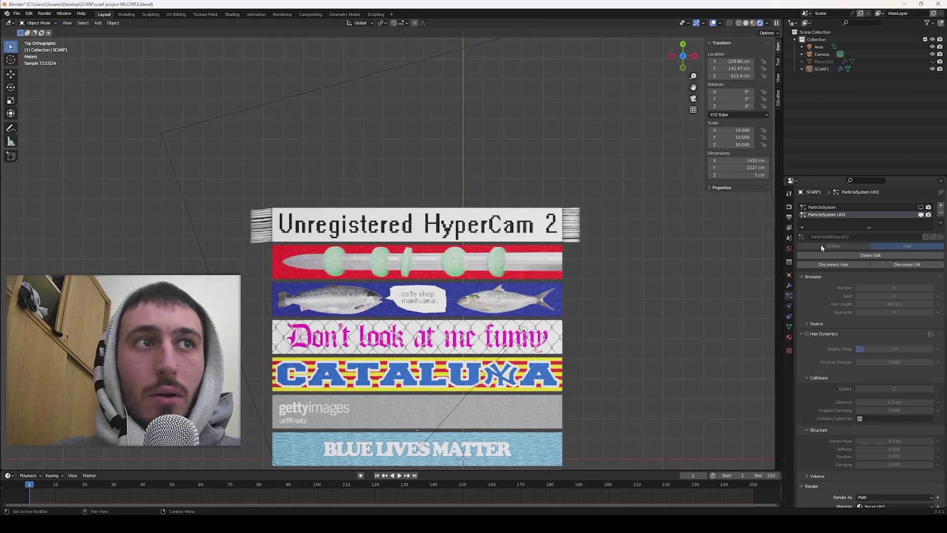
{"action": "scroll", "coordinate": [511, 243], "scroll_direction": "up", "scroll_amount": 2}
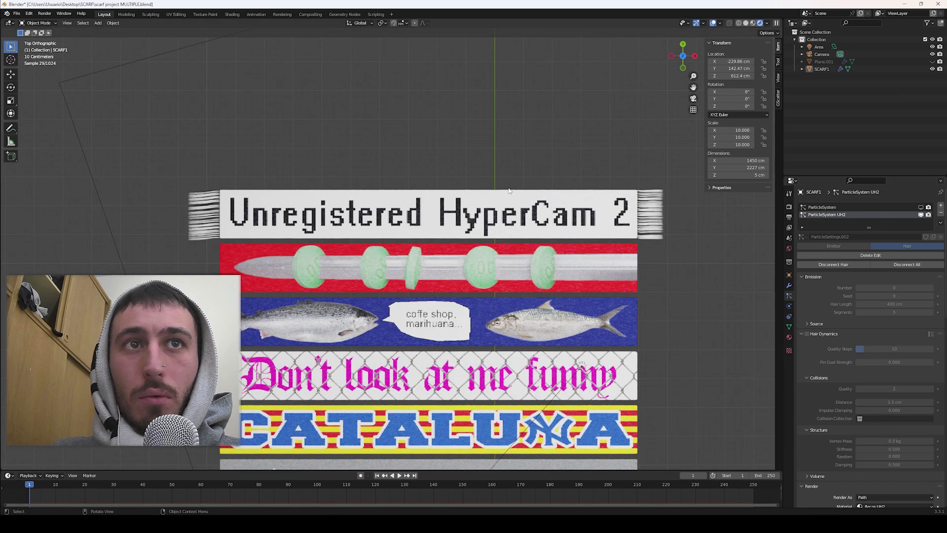
{"action": "scroll", "coordinate": [417, 160], "scroll_direction": "up", "scroll_amount": 3}
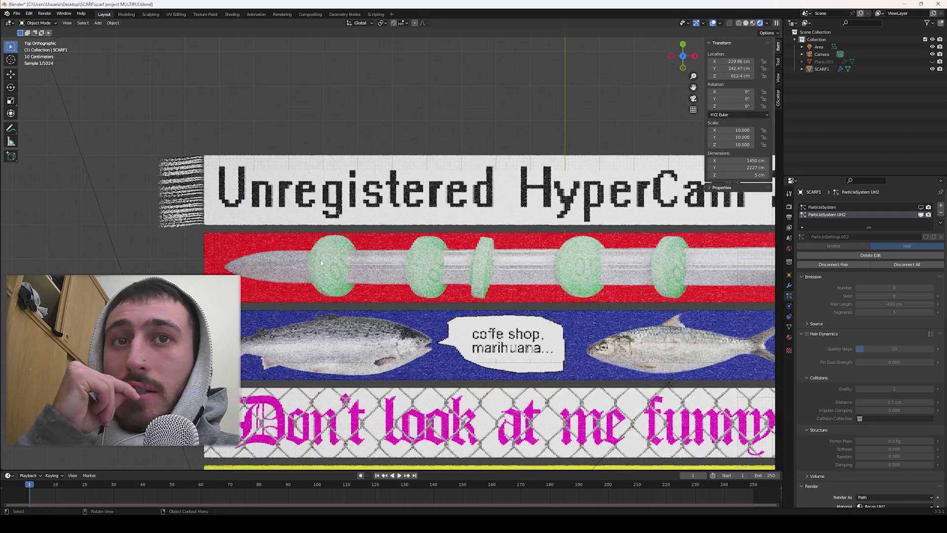
{"action": "scroll", "coordinate": [293, 231], "scroll_direction": "down", "scroll_amount": 1}
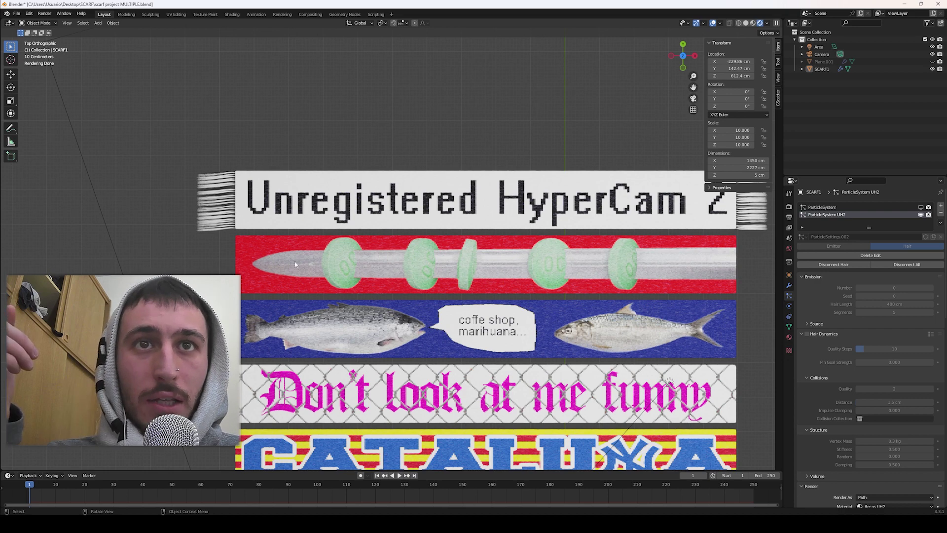
Step: Add a third particle system of type Hair with an emission number of 0
{"action": "left_click", "coordinate": [940, 206]}
{"action": "left_click", "coordinate": [907, 246]}
{"action": "left_click", "coordinate": [894, 278]}
{"action": "type", "text": "0"}
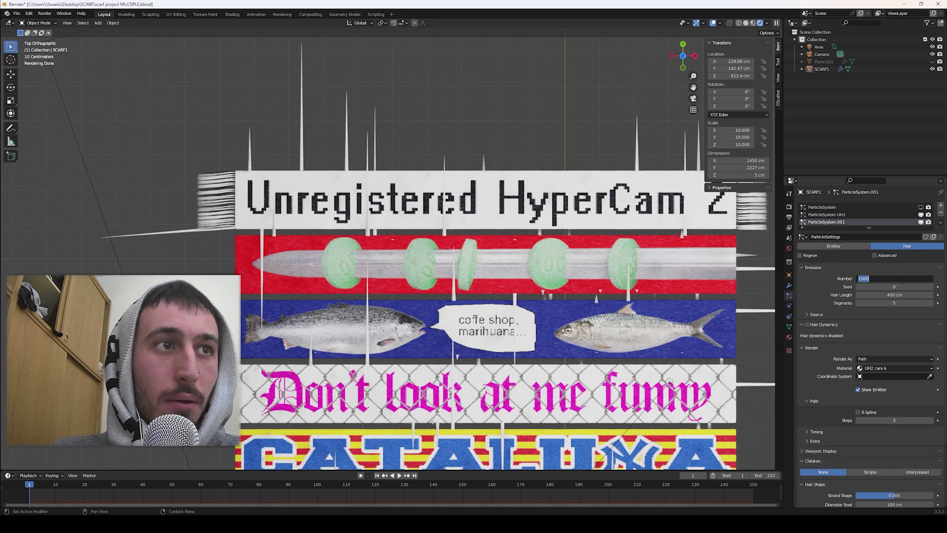
{"action": "key", "text": "Return"}
Step: Add fringe hairs along the ends of the sword scarf with the Add brush in Particle Edit mode
{"action": "key", "text": "ctrl+KP_3"}
{"action": "key", "text": "ctrl+Tab"}
{"action": "scroll", "coordinate": [351, 201], "scroll_direction": "up", "scroll_amount": 6}
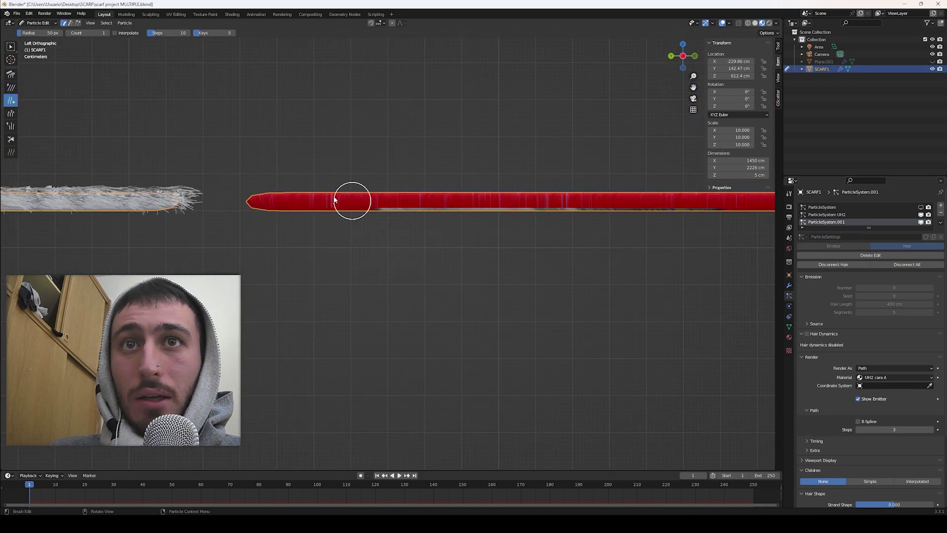
{"action": "left_click", "coordinate": [207, 182]}
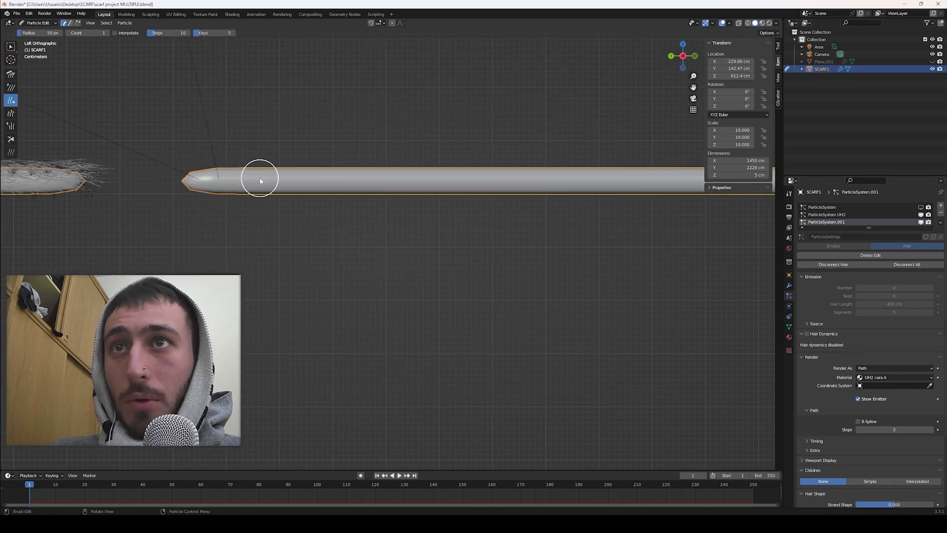
{"action": "mouse_move", "coordinate": [259, 176]}
{"action": "middle_mouse_down", "text": "shift"}
{"action": "mouse_move", "coordinate": [361, 214]}
{"action": "mouse_move", "coordinate": [577, 209]}
{"action": "mouse_move", "coordinate": [267, 215]}
{"action": "middle_mouse_up", "text": "shift"}
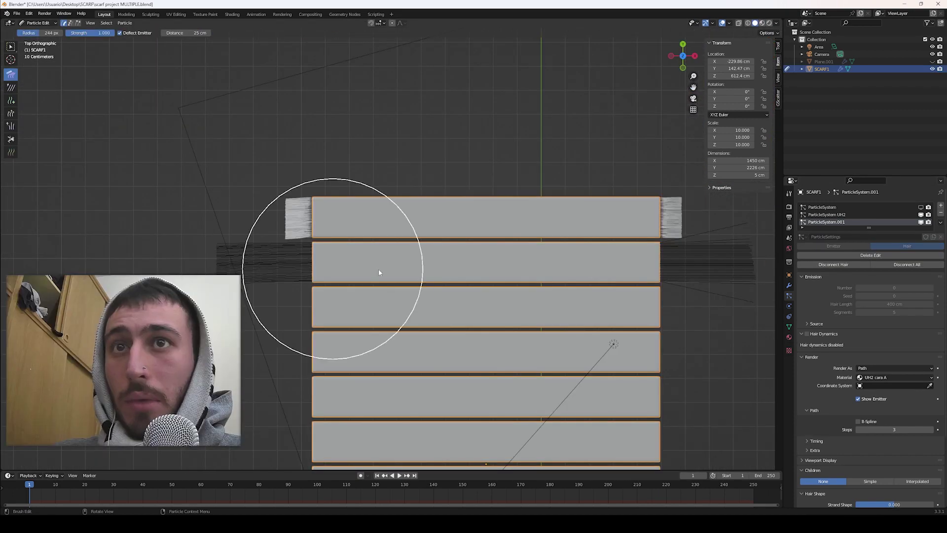
Step: Trim the sword scarf's fringe hairs with the Cut brush and rename their particle system ParticleSystem SWORD
{"action": "left_click", "coordinate": [10, 140]}
{"action": "scroll", "coordinate": [153, 227], "scroll_direction": "up", "scroll_amount": 4}
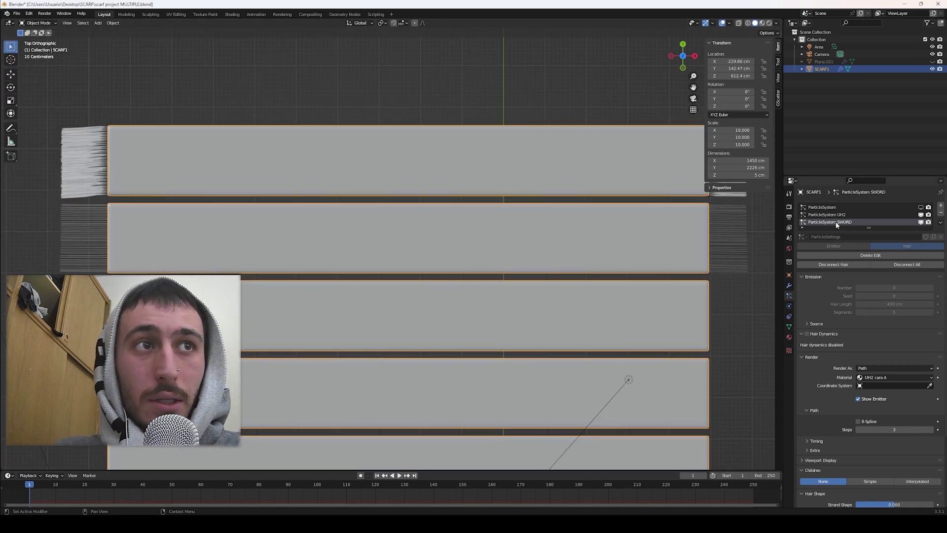
{"action": "scroll", "coordinate": [839, 226], "scroll_direction": "up", "scroll_amount": 1, "text": "ctrl"}
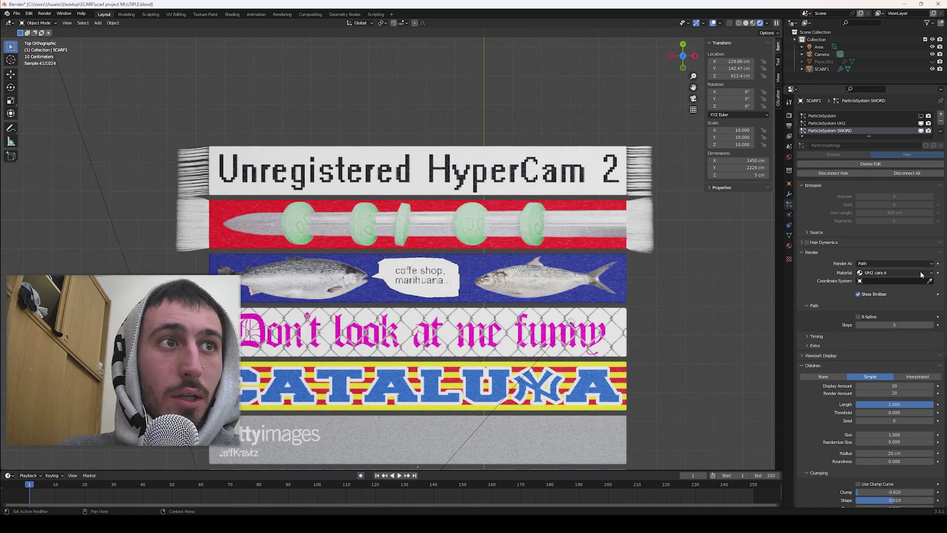
Step: Assign the flecos UH2 material to the hairs of ParticleSystem UH2
{"action": "left_click", "coordinate": [919, 271]}
{"action": "left_click", "coordinate": [885, 282]}
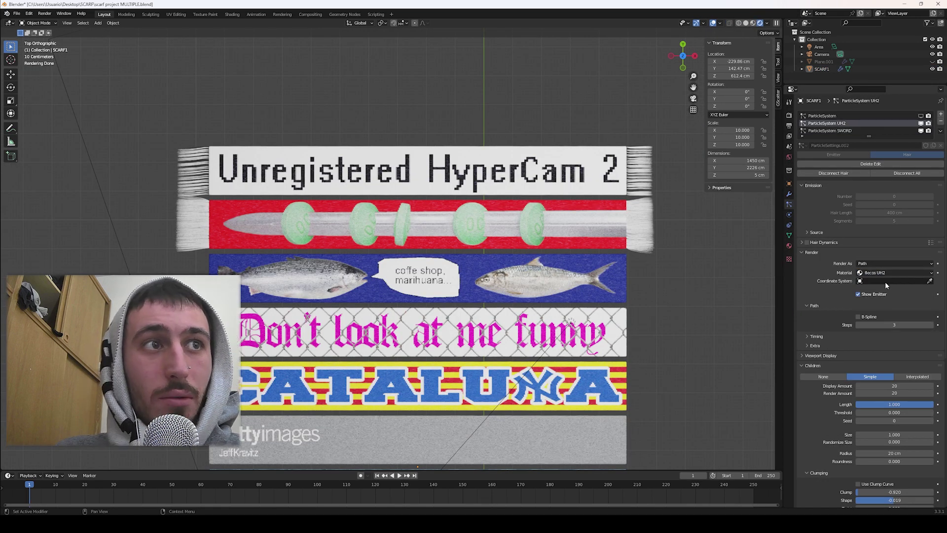
{"action": "left_click", "coordinate": [885, 273]}
{"action": "left_click", "coordinate": [883, 297]}
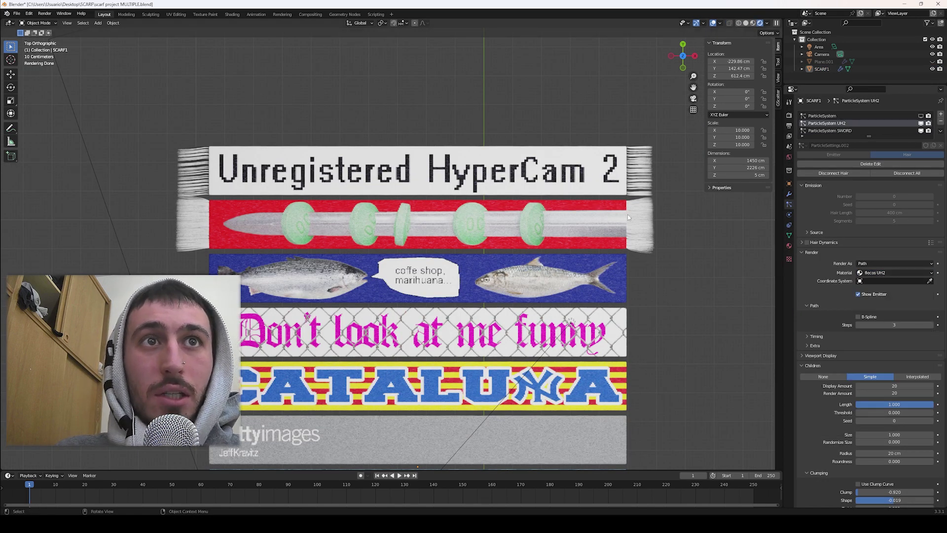
Step: Select ParticleSystem SWORD and open the UH2 fringe texture from the FLECOS COLOR folder in Photoshop
{"action": "left_click", "coordinate": [854, 129]}
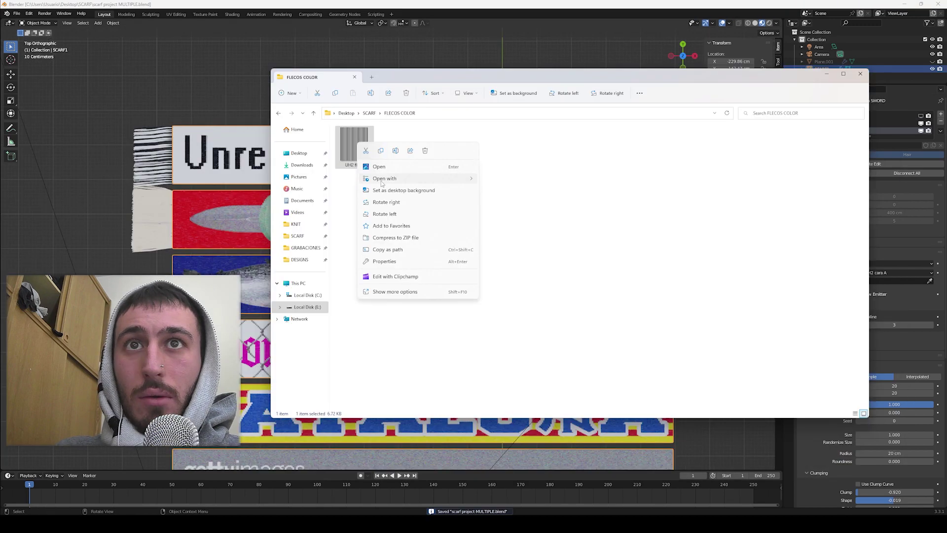
{"action": "mouse_move", "coordinate": [381, 178]}
{"action": "left_click", "coordinate": [555, 193]}
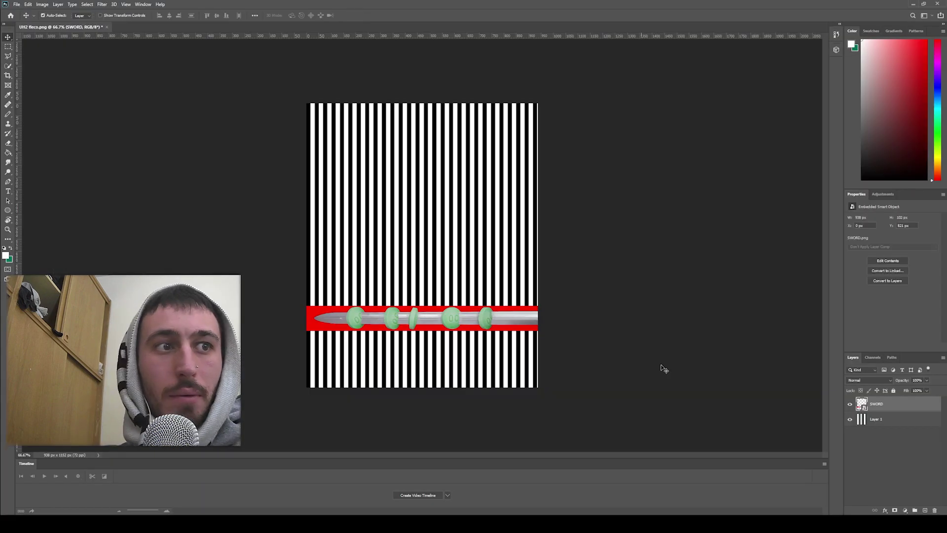
Step: Fill individual stripes of Layer 1 with colours from the sword image, starting with red, using the Paint Bucket
{"action": "key", "text": "g"}
{"action": "scroll", "coordinate": [271, 353], "scroll_direction": "up", "scroll_amount": 5, "text": "alt"}
{"action": "left_click", "coordinate": [270, 336]}
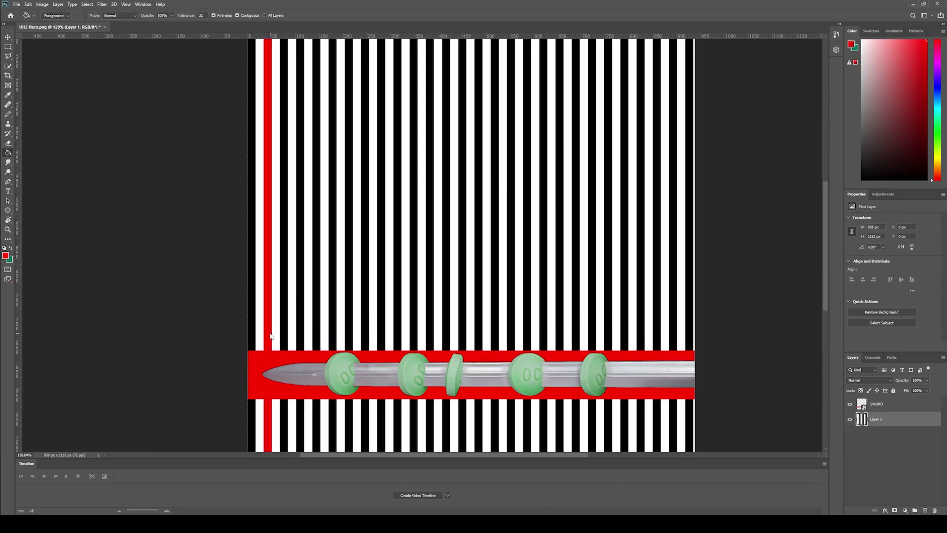
{"action": "left_click", "coordinate": [286, 316]}
{"action": "left_click", "coordinate": [300, 307]}
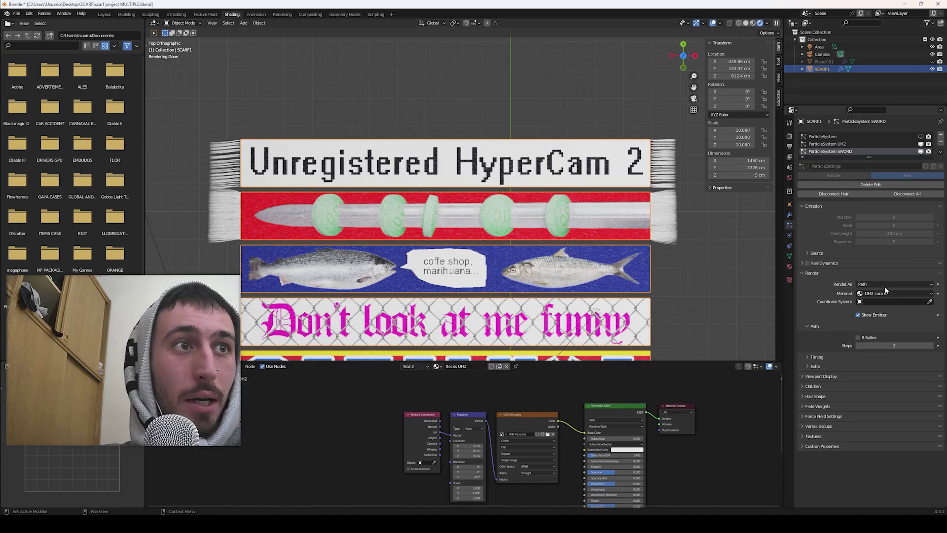
Step: In Blender, assign flecos SWORD to the sword fringe and load the SWORD fringe PNG into its Image Texture node
{"action": "left_click", "coordinate": [869, 294]}
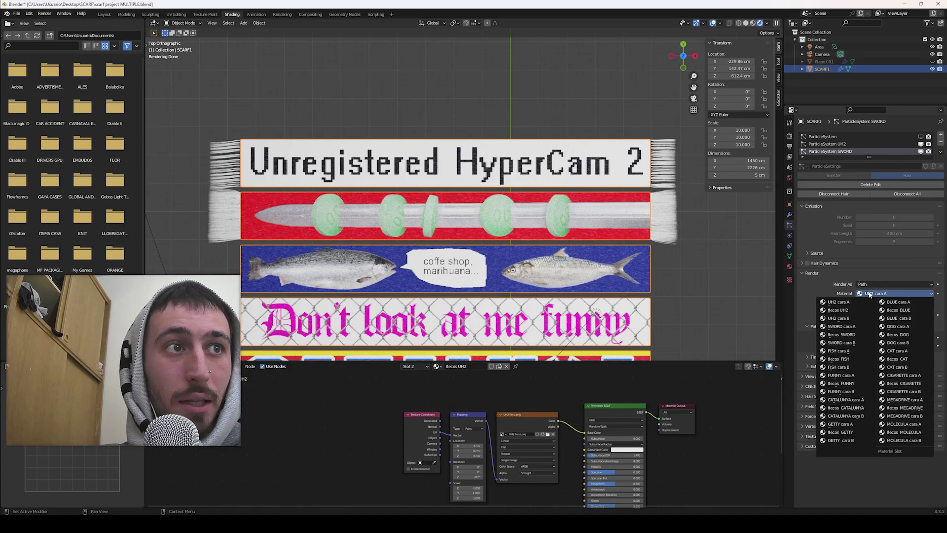
{"action": "left_click", "coordinate": [841, 334]}
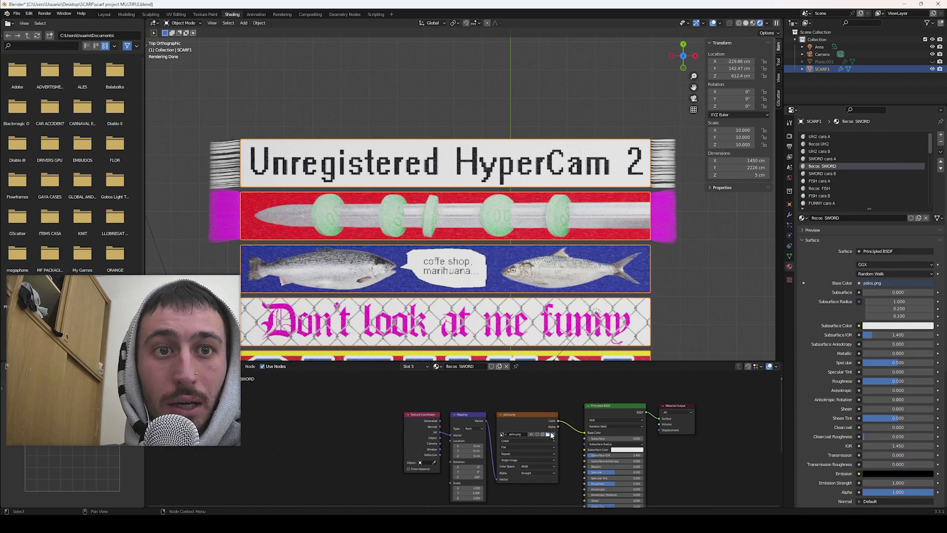
{"action": "left_click", "coordinate": [552, 434]}
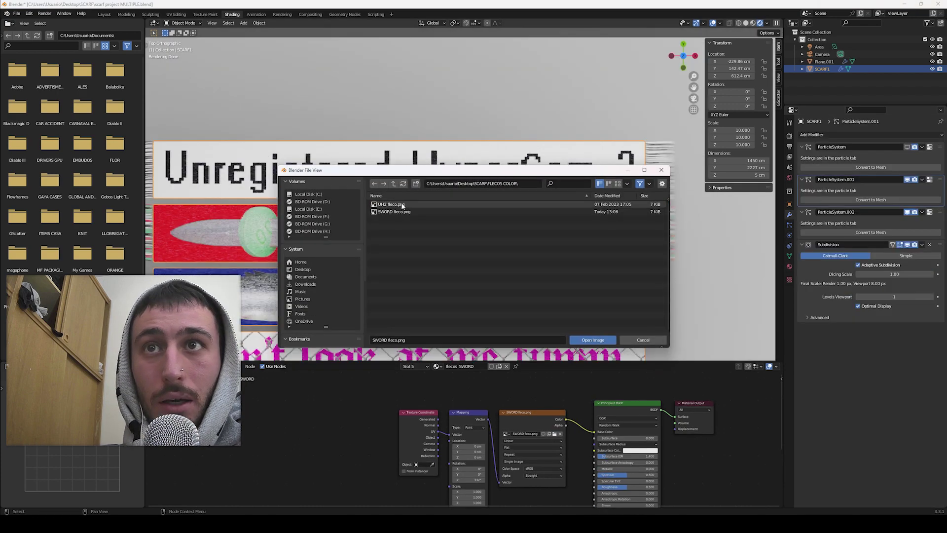
{"action": "double_click", "coordinate": [401, 209]}
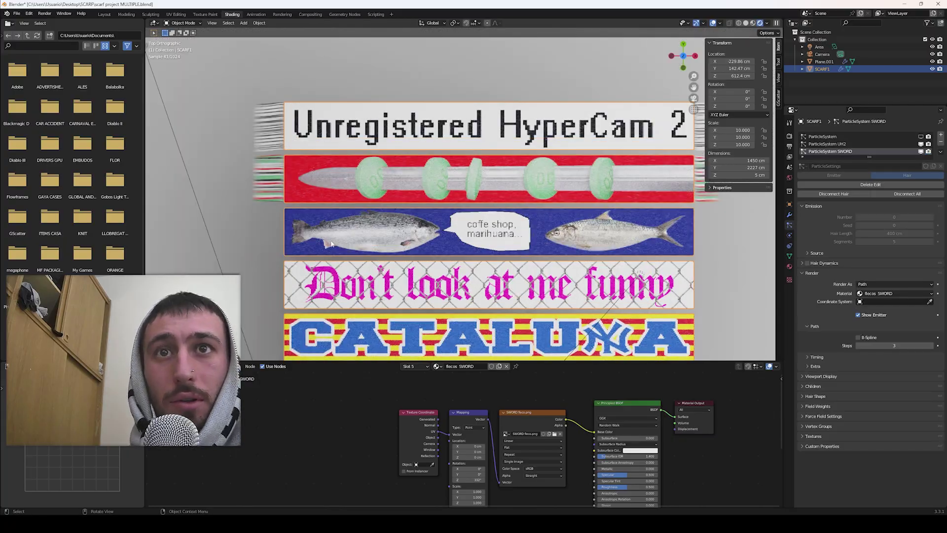
{"action": "scroll", "coordinate": [331, 244], "scroll_direction": "down", "scroll_amount": 4}
{"action": "middle_click_drag", "start_coordinate": [449, 65], "coordinate": [450, 136], "text": "shift"}
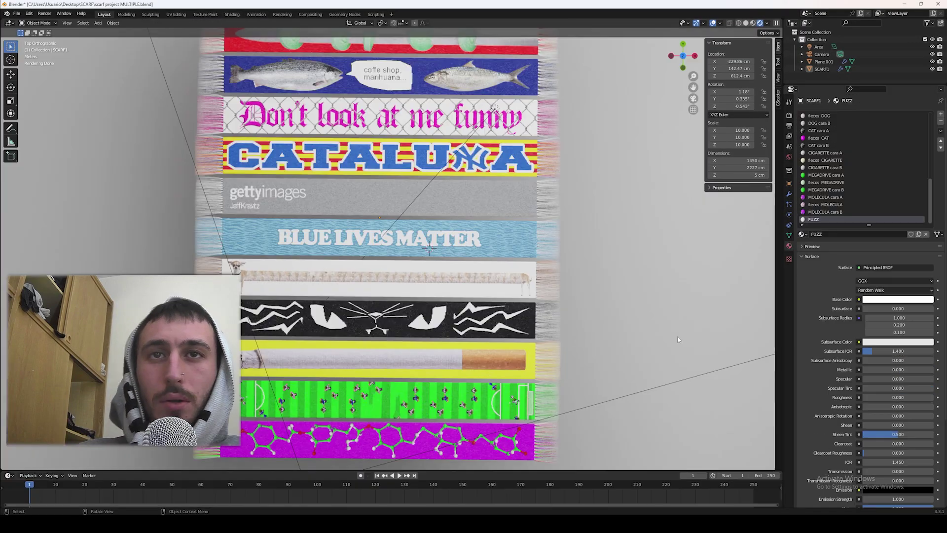
{"action": "scroll", "coordinate": [703, 296], "scroll_direction": "down", "scroll_amount": 2}
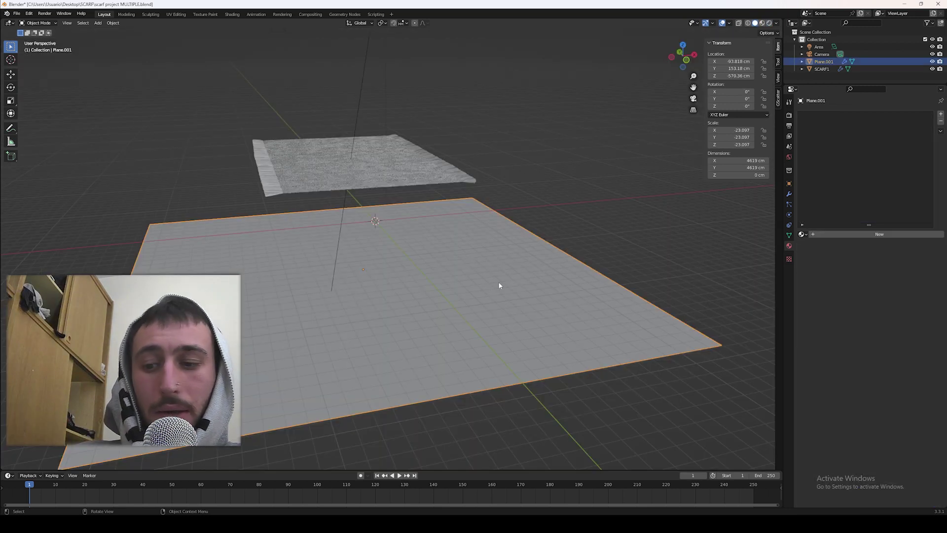
Step: Scale the ground plane up to about 13727 cm per side and add Collision physics to it
{"action": "scroll", "coordinate": [499, 285], "scroll_direction": "up", "scroll_amount": 2}
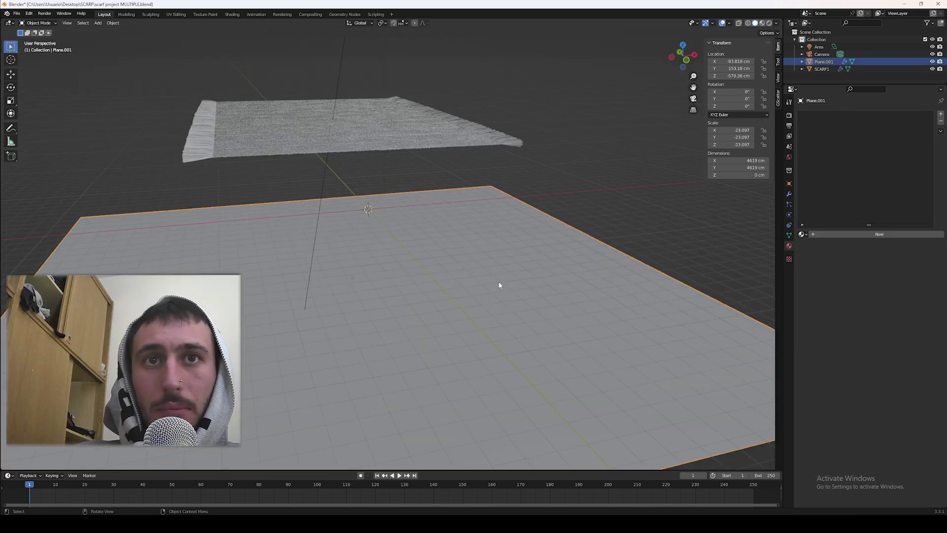
{"action": "key", "text": "s"}
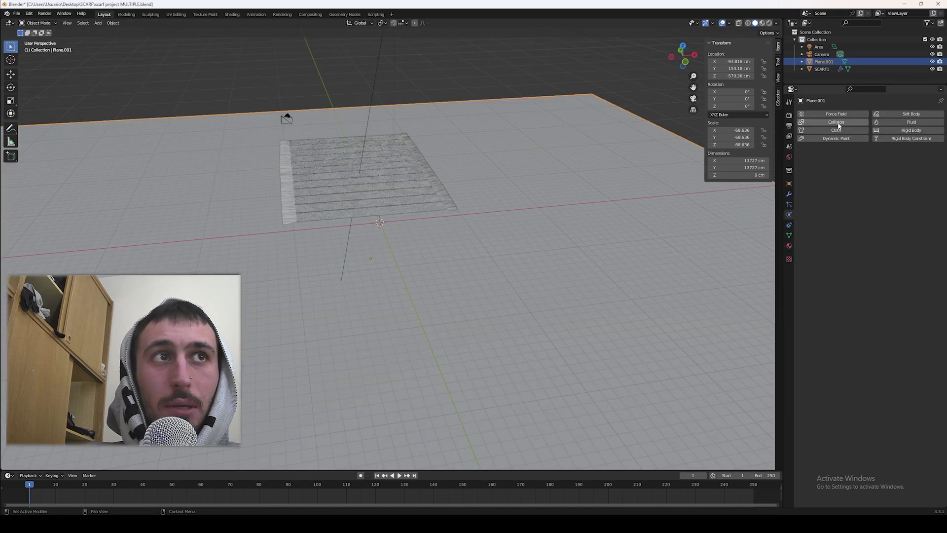
{"action": "left_click", "coordinate": [837, 122]}
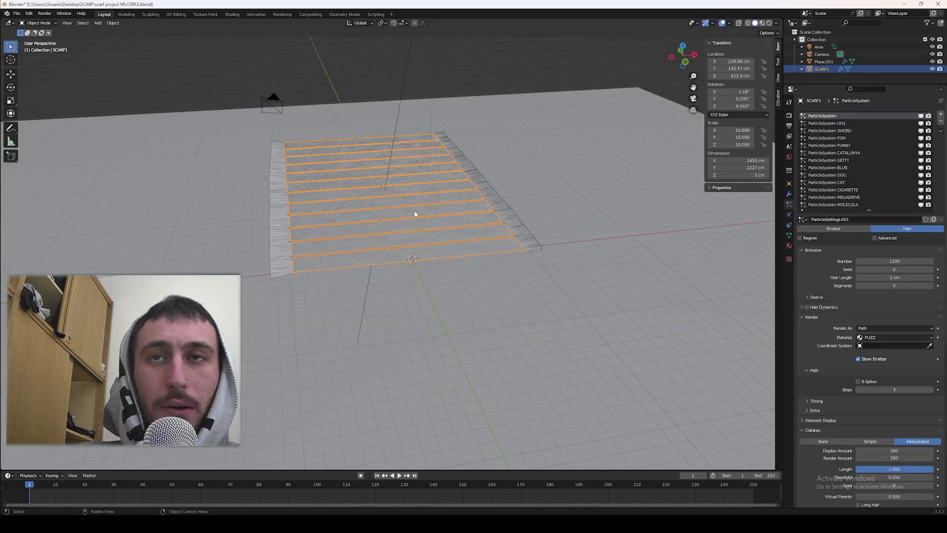
Step: Hide all of SCARF1's particle systems in the viewport and add Cloth physics to the object
{"action": "scroll", "coordinate": [415, 214], "scroll_direction": "up", "scroll_amount": 2}
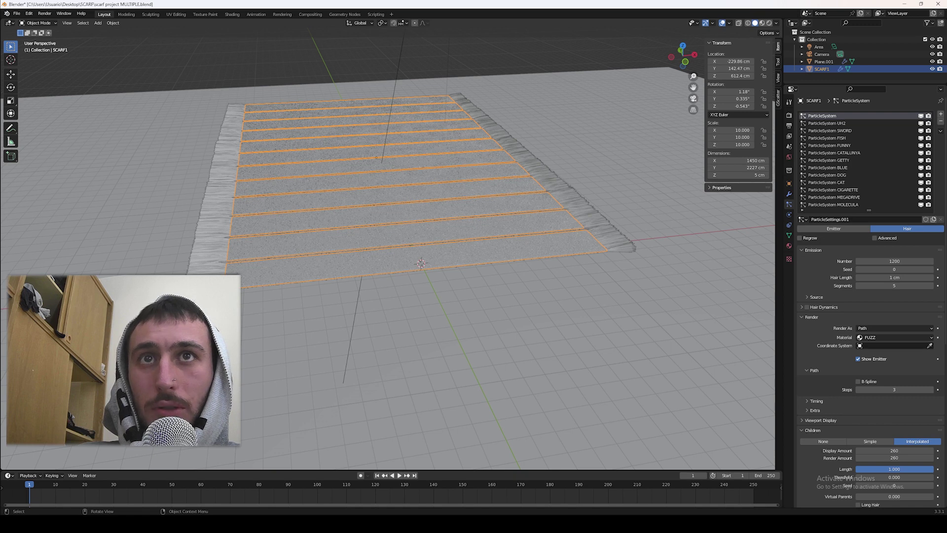
{"action": "middle_click_drag", "start_coordinate": [415, 214], "coordinate": [385, 217]}
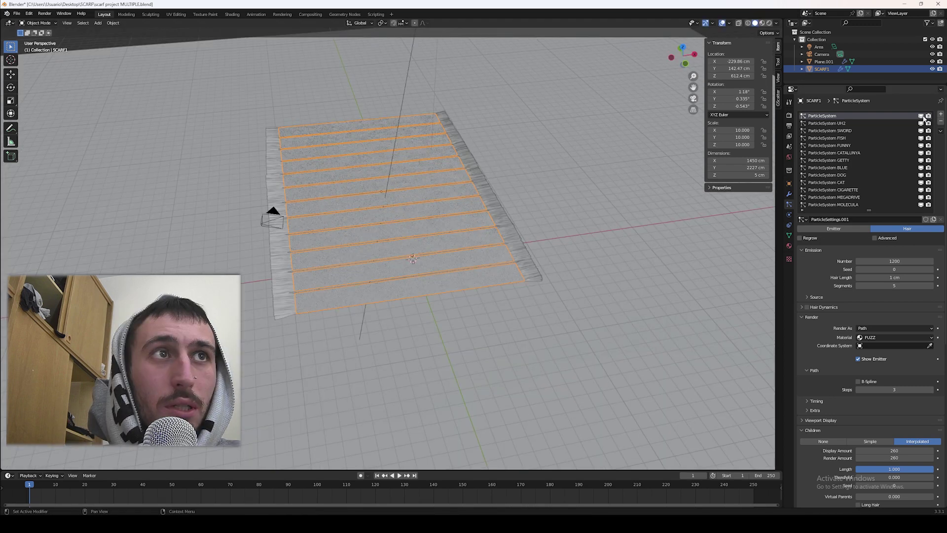
{"action": "left_click", "coordinate": [789, 194]}
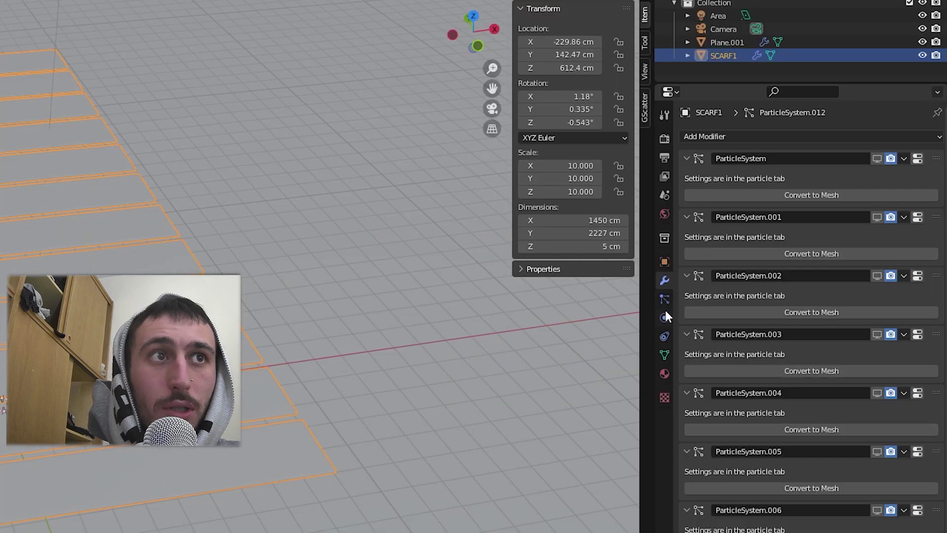
{"action": "left_click", "coordinate": [665, 316]}
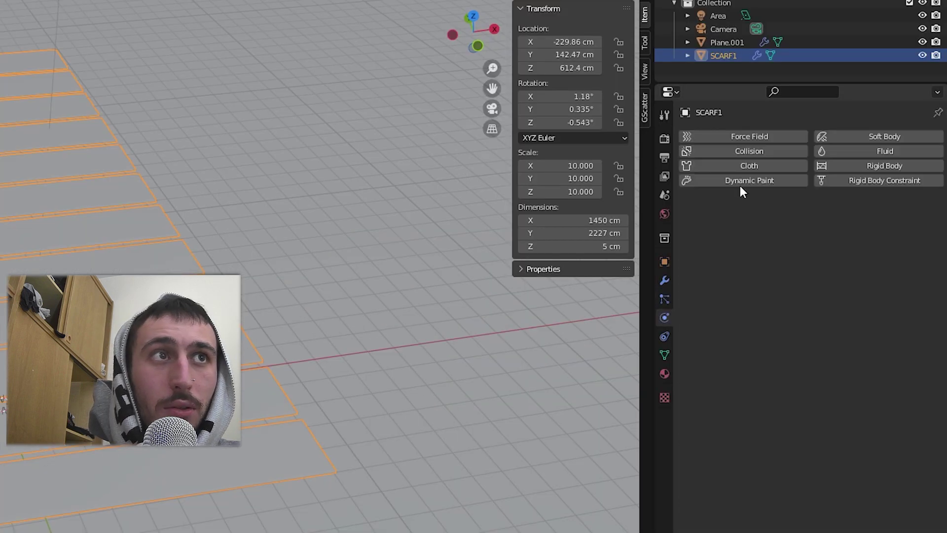
{"action": "left_click", "coordinate": [749, 167]}
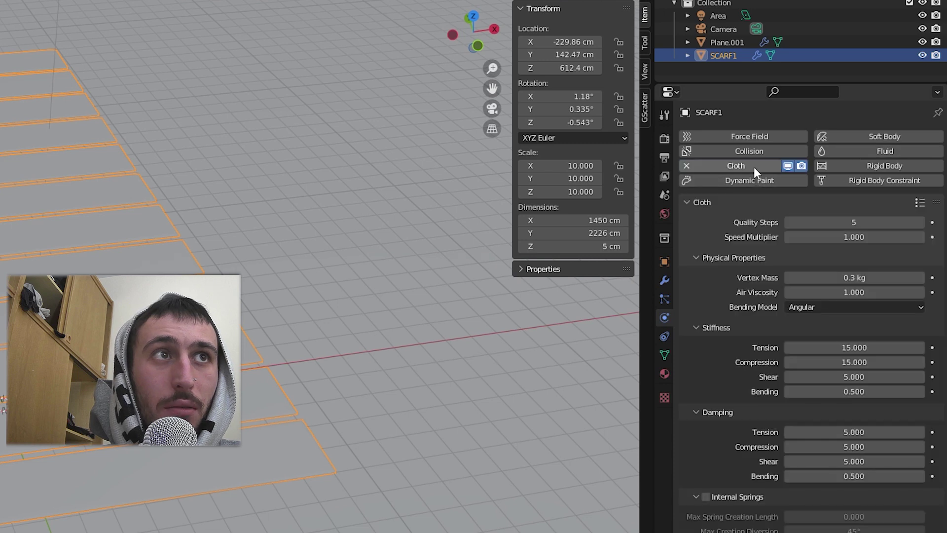
Step: Set the cloth simulation's Quality Steps to 15 and Speed Multiplier to 1.4
{"action": "left_click", "coordinate": [819, 221]}
{"action": "type", "text": "15"}
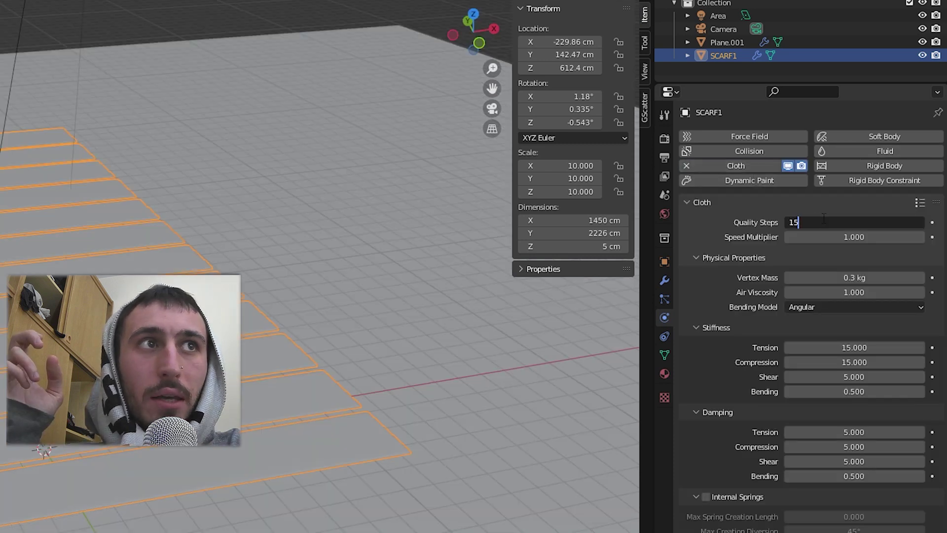
{"action": "key", "text": "Return"}
{"action": "left_click_drag", "start_coordinate": [789, 238], "coordinate": [794, 296]}
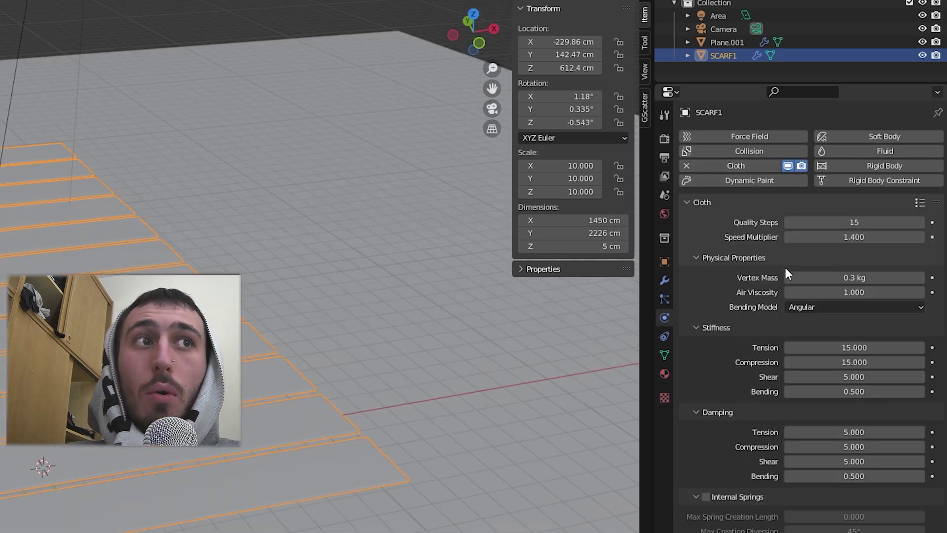
Step: Set the cloth's Vertex Mass to 2 kg, Air Viscosity to 1.4 and damping Bending to 10
{"action": "left_click", "coordinate": [789, 277]}
{"action": "key", "text": "Return"}
{"action": "key", "text": "ctrl+v"}
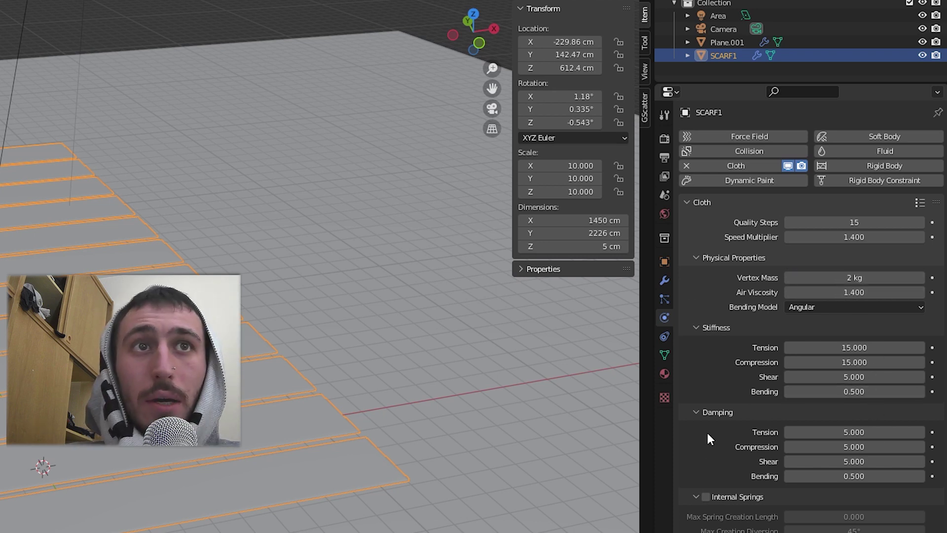
{"action": "left_click", "coordinate": [822, 476]}
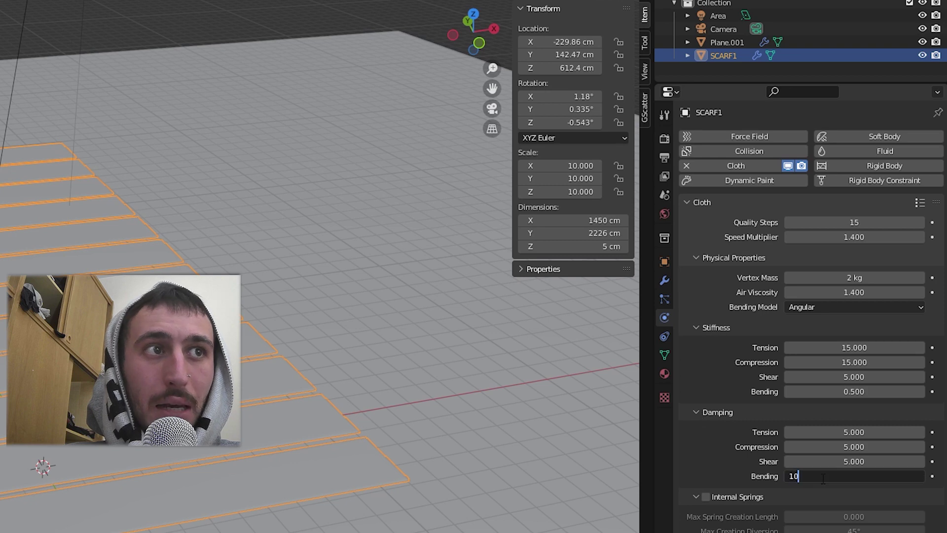
{"action": "key", "text": "Return"}
{"action": "key", "text": "alt+a"}
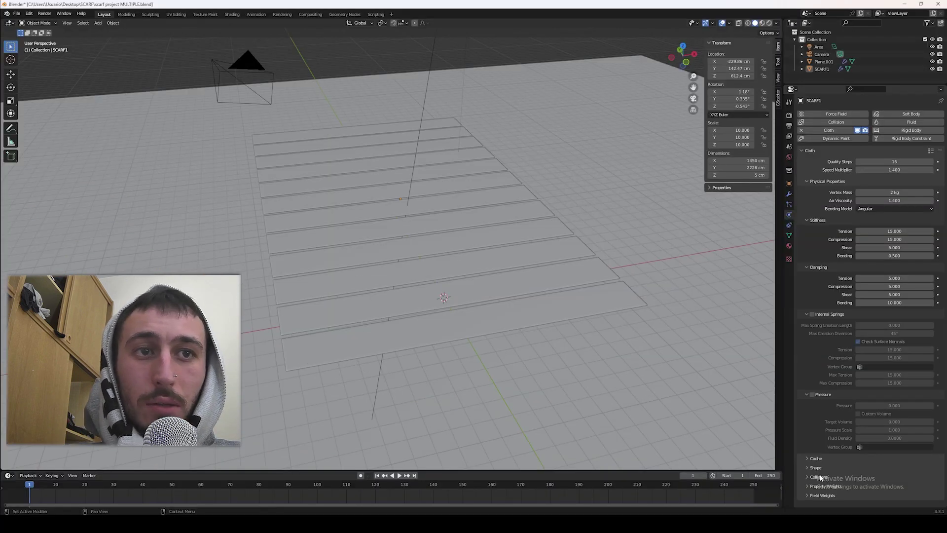
Step: Set the cloth's collision Quality to 15 and enable Self Collisions
{"action": "left_click", "coordinate": [820, 478]}
{"action": "scroll", "coordinate": [811, 451], "scroll_direction": "down", "scroll_amount": 1}
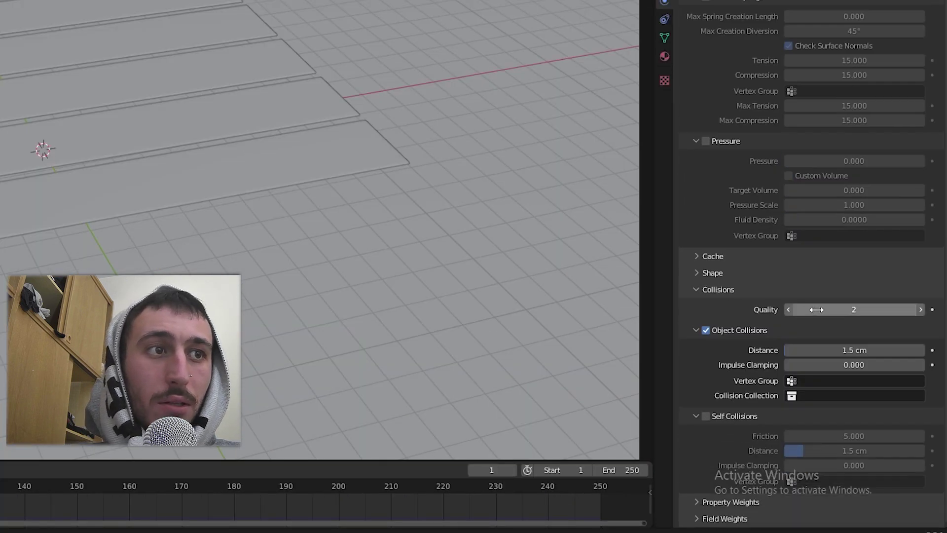
{"action": "left_click", "coordinate": [827, 310]}
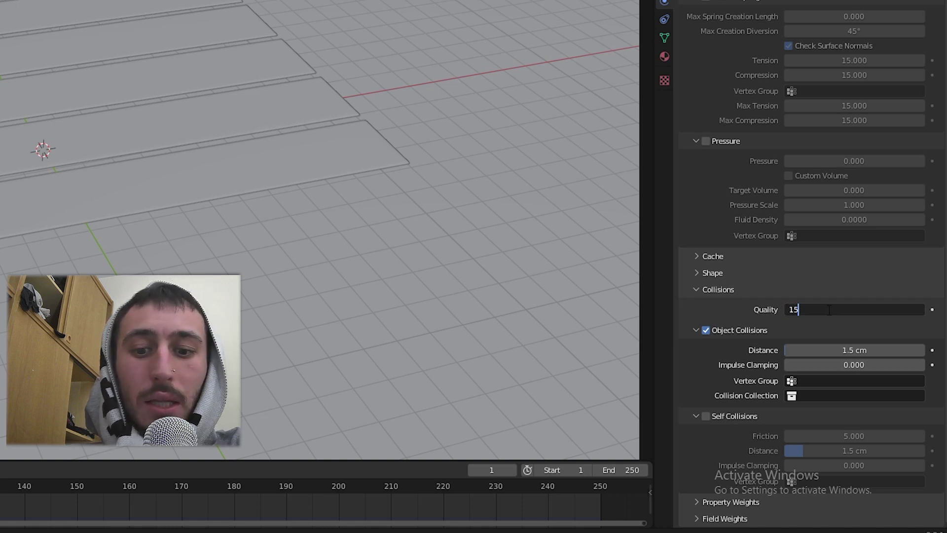
{"action": "key", "text": "Return"}
{"action": "scroll", "coordinate": [785, 422], "scroll_direction": "up", "scroll_amount": 3}
{"action": "scroll", "coordinate": [793, 433], "scroll_direction": "down", "scroll_amount": 3}
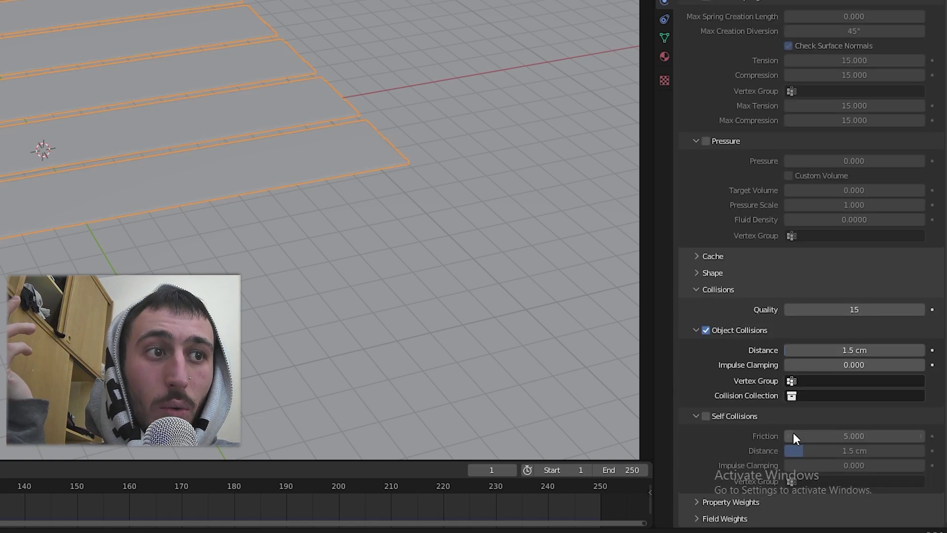
{"action": "left_click", "coordinate": [706, 416]}
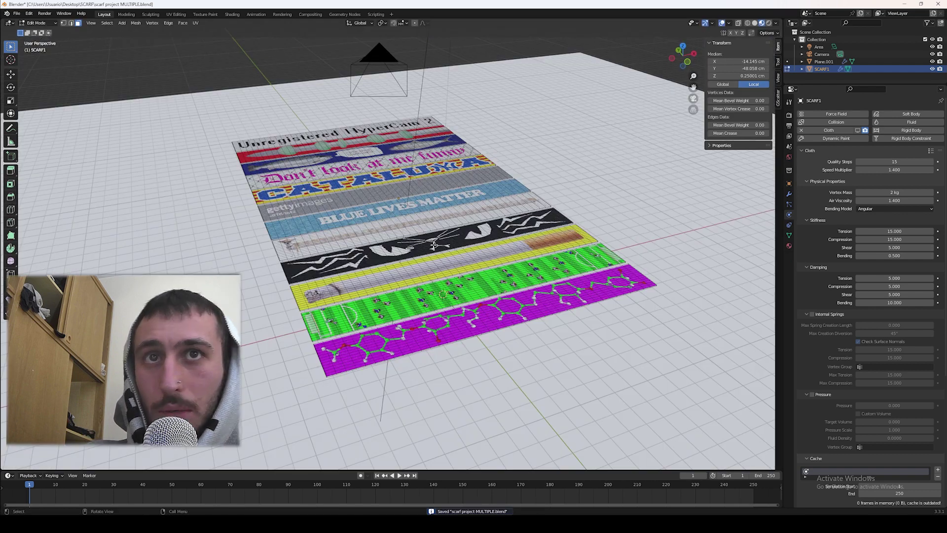
Step: Raise the black cat-face scarf along Z in Edit Mode and tilt it freely with a trackball rotation
{"action": "scroll", "coordinate": [434, 245], "scroll_direction": "up", "scroll_amount": 3}
{"action": "key", "text": "l"}
{"action": "key", "text": "g"}
{"action": "key", "text": "z"}
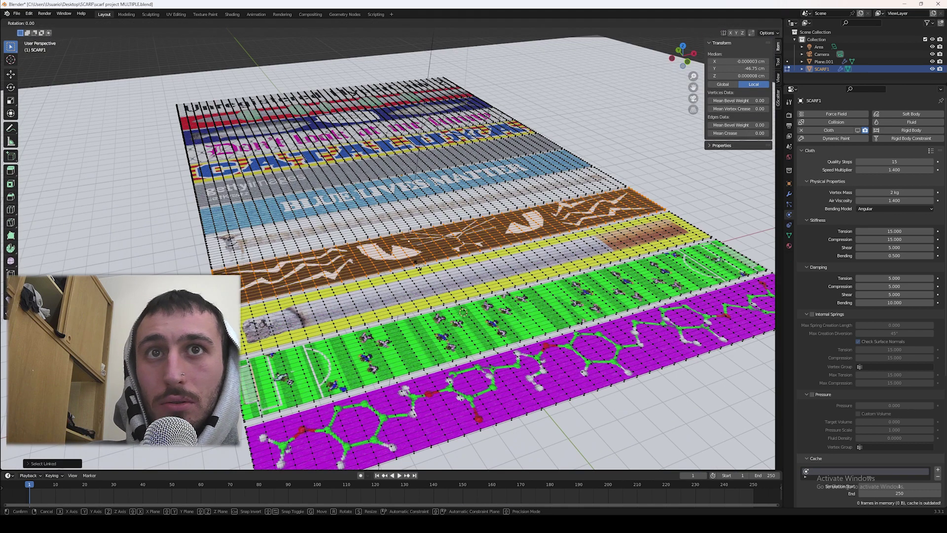
{"action": "left_click", "coordinate": [446, 222]}
{"action": "key", "text": "r"}
{"action": "key", "text": "r"}
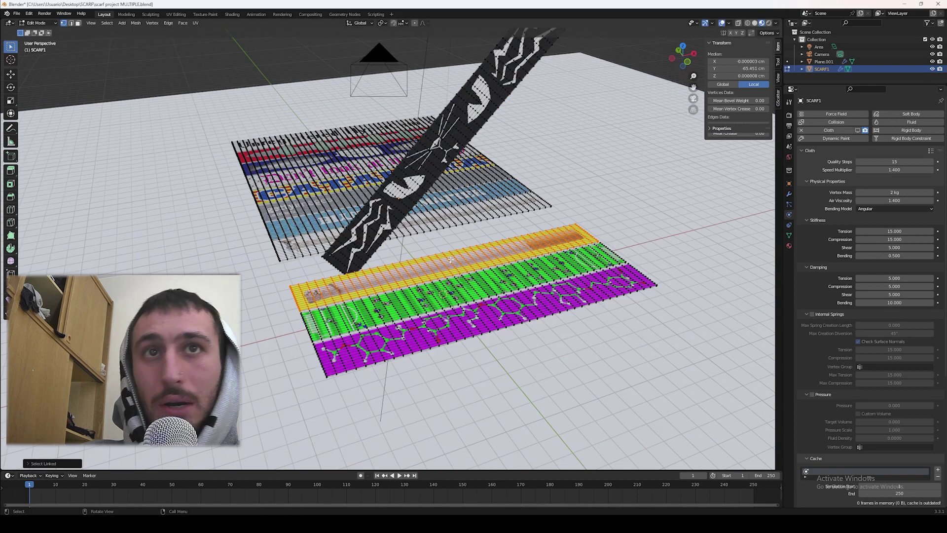
Step: Move the yellow cigarette scarf over the cat scarf, tilted and raised about 476 cm along global Z
{"action": "key", "text": "g"}
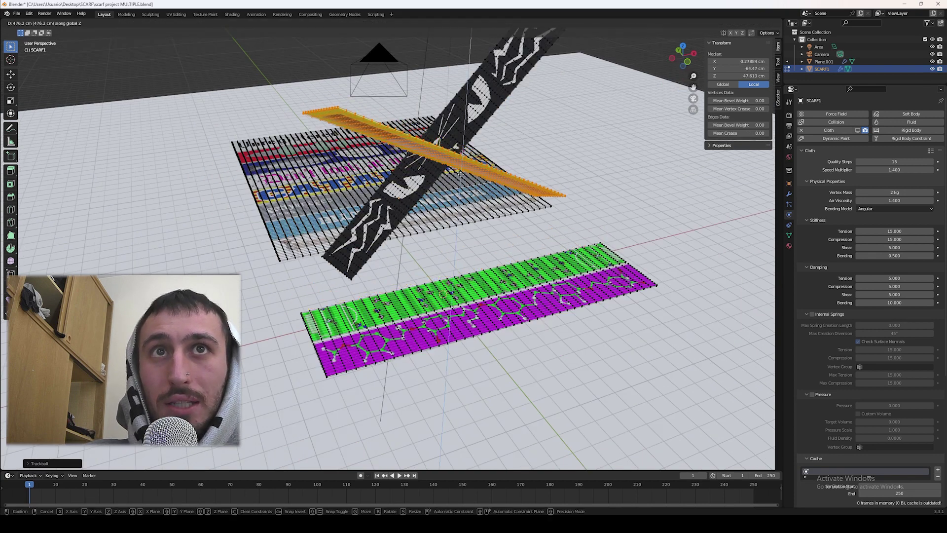
{"action": "left_click", "coordinate": [454, 162]}
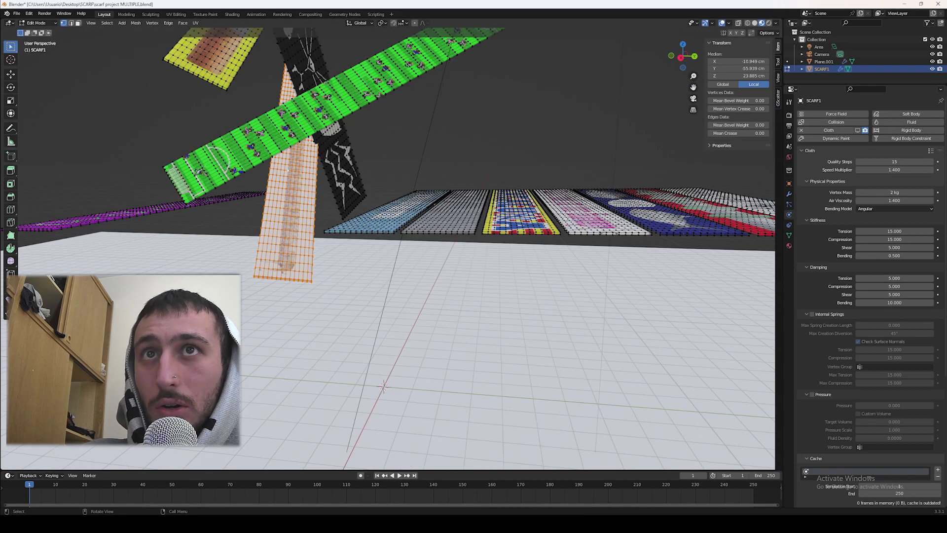
Step: Bake the SCARF1 cloth simulation for frames 1 to 400
{"action": "key", "text": "g"}
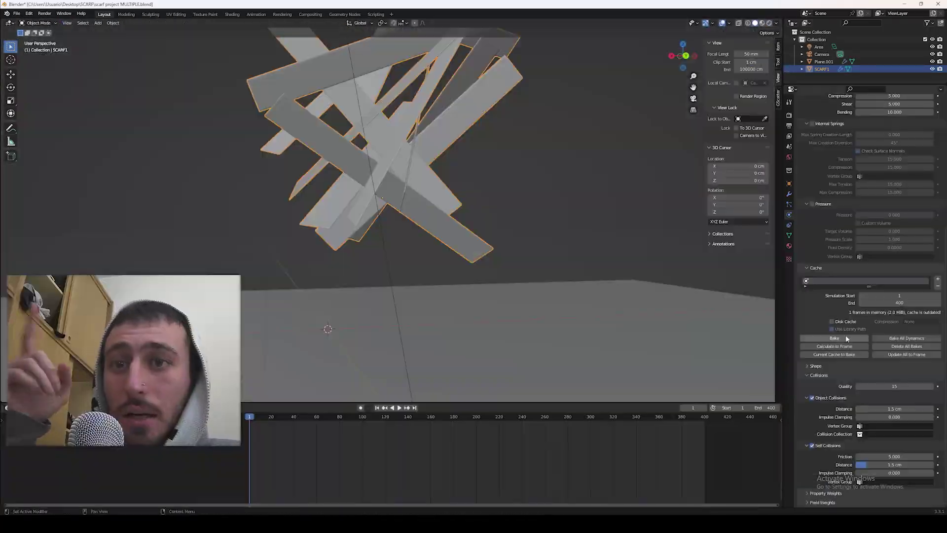
{"action": "left_click", "coordinate": [791, 193]}
{"action": "left_click_drag", "start_coordinate": [937, 493], "coordinate": [935, 113]}
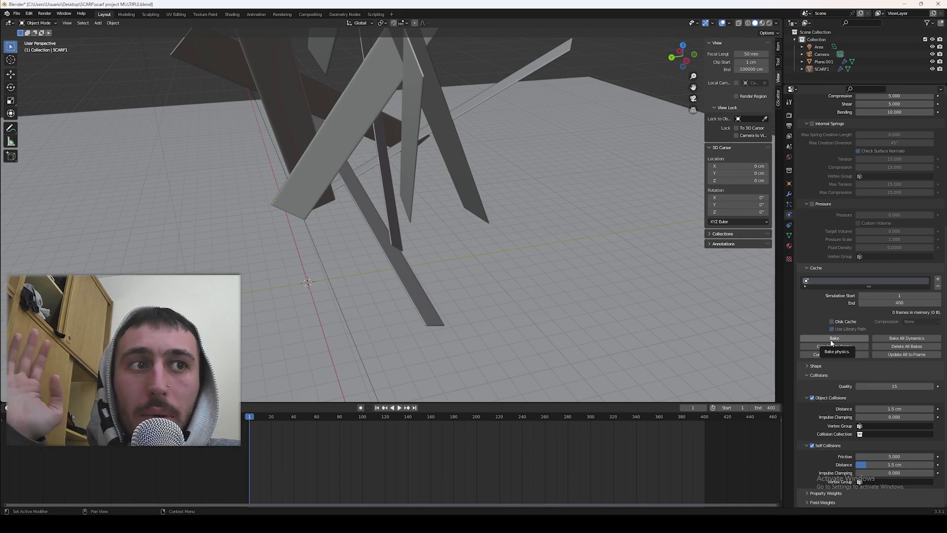
{"action": "left_click", "coordinate": [833, 339]}
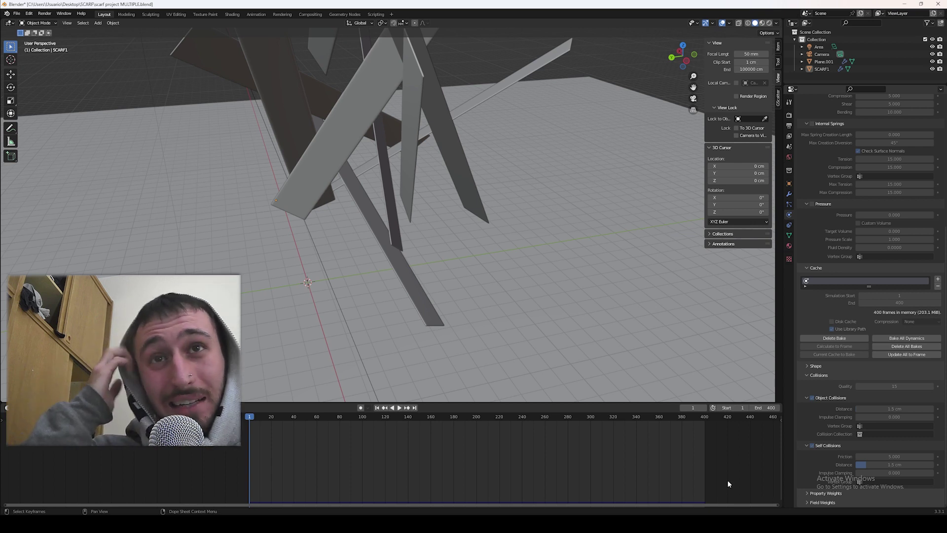
Step: Play the baked cloth simulation and inspect the scarves falling onto the ground plane from above
{"action": "middle_click_drag", "start_coordinate": [592, 346], "coordinate": [500, 270]}
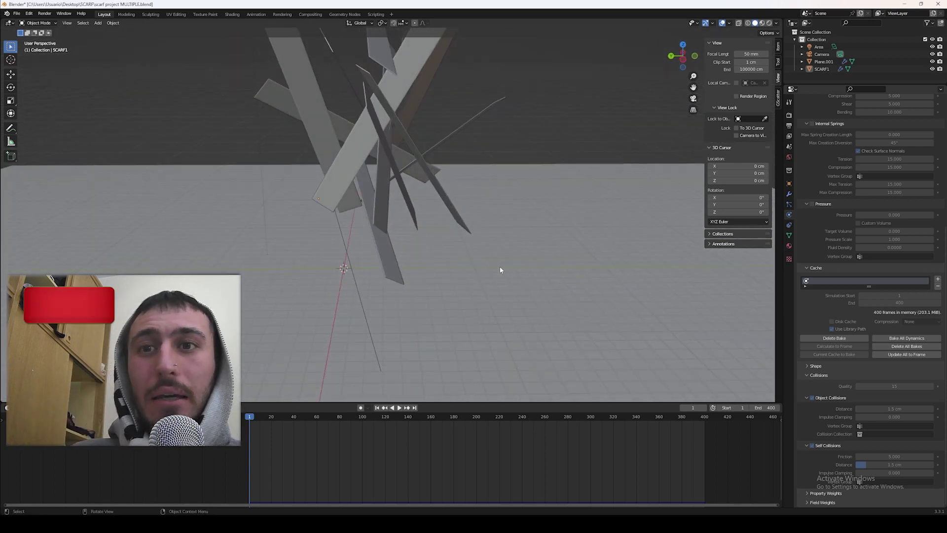
{"action": "key", "text": "space"}
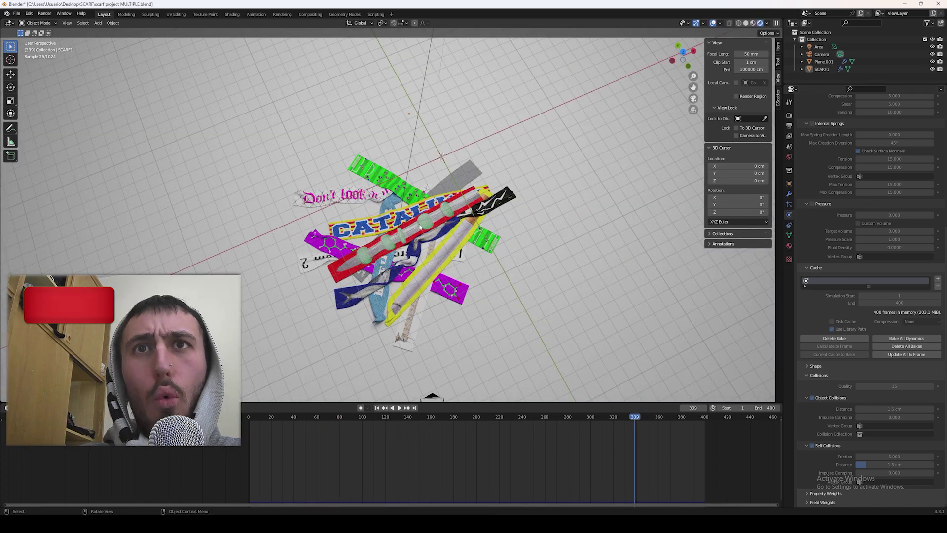
{"action": "middle_click_drag", "start_coordinate": [433, 228], "coordinate": [439, 232]}
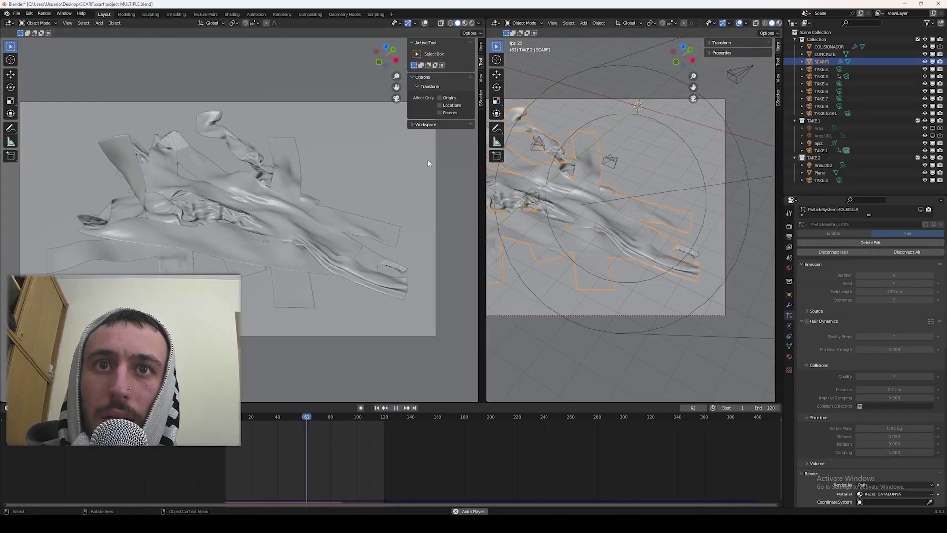
Step: Replay the scarf drop around frame 60 and examine how the pile settles through the TAKE 2 camera
{"action": "left_click_drag", "start_coordinate": [307, 418], "coordinate": [292, 416]}
{"action": "key", "text": "space"}
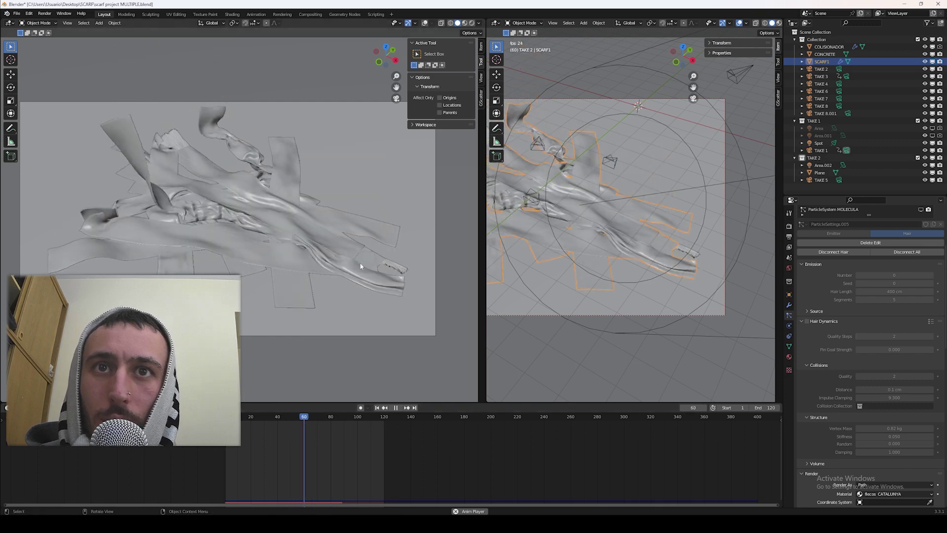
{"action": "key", "text": "space"}
{"action": "scroll", "coordinate": [789, 280], "scroll_direction": "up", "scroll_amount": 5}
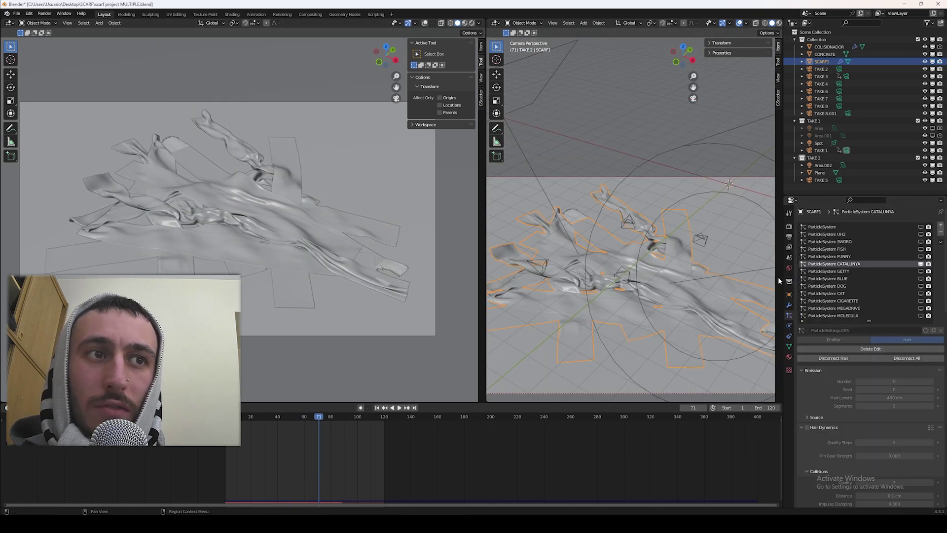
Step: Enable Hair Dynamics for SCARF1's CATALUNYA fringe particle system and play the simulation to check the fringe's motion
{"action": "left_click", "coordinate": [789, 326]}
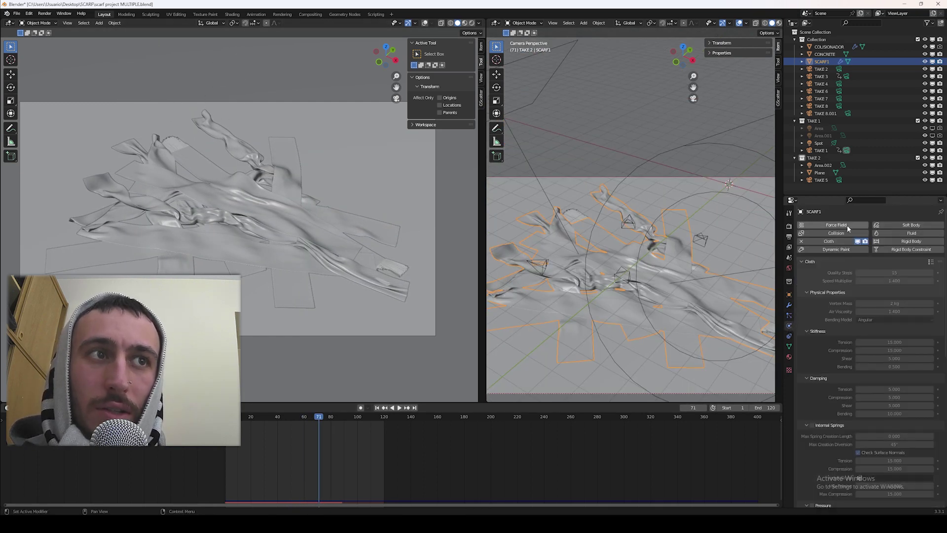
{"action": "left_click", "coordinate": [789, 305]}
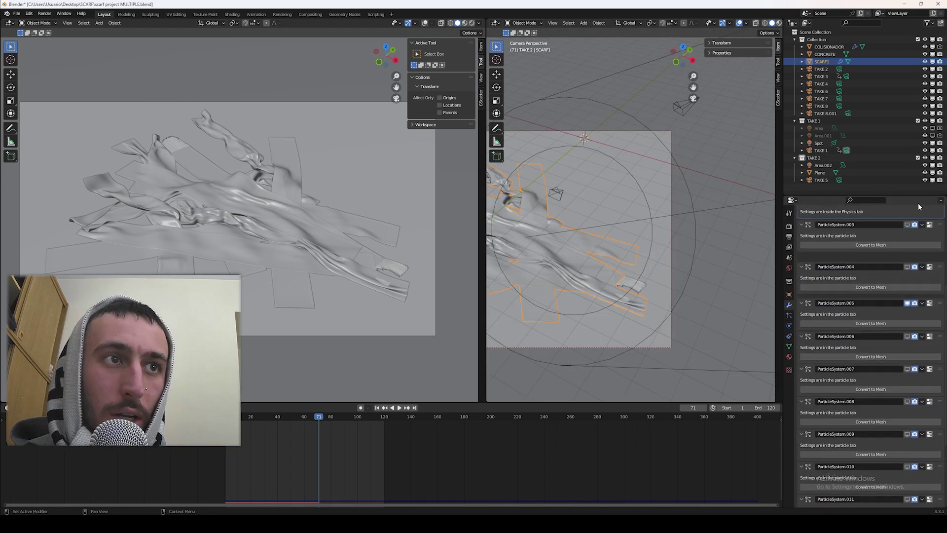
{"action": "left_click", "coordinate": [790, 315]}
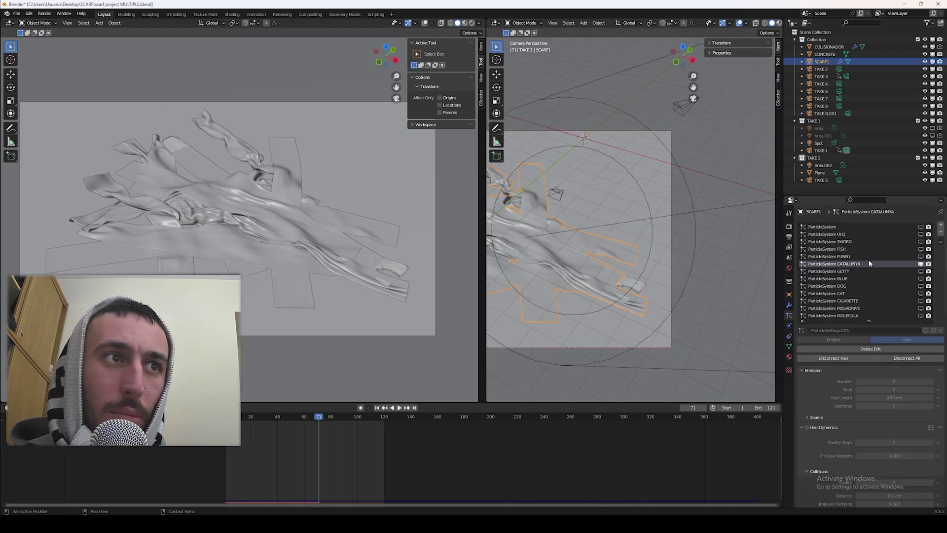
{"action": "scroll", "coordinate": [856, 389], "scroll_direction": "down", "scroll_amount": 6}
{"action": "left_click", "coordinate": [808, 295]}
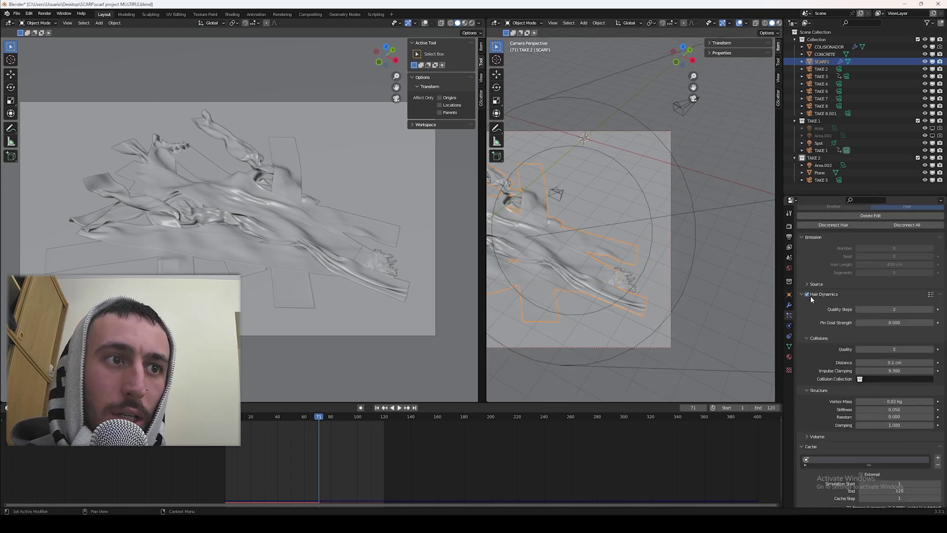
{"action": "scroll", "coordinate": [848, 301], "scroll_direction": "down", "scroll_amount": 5}
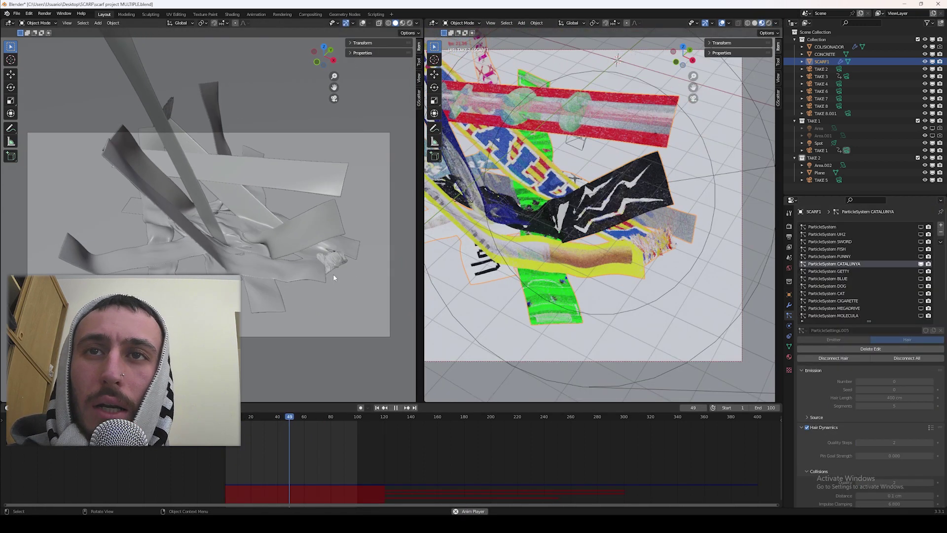
{"action": "key", "text": "space"}
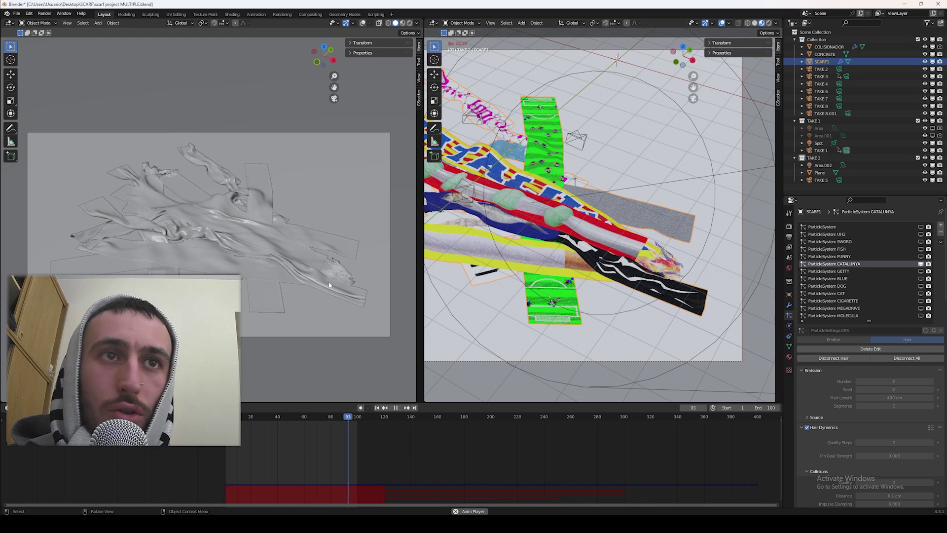
{"action": "scroll", "coordinate": [936, 261], "scroll_direction": "down", "scroll_amount": 1}
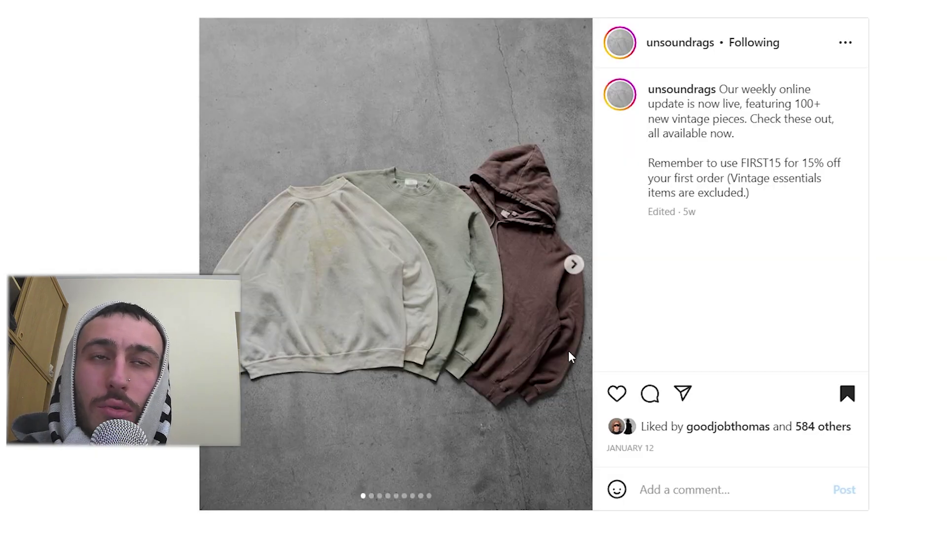
Step: Look through the photos of the unsoundrags Instagram post as reference for clothes laid on a concrete floor
{"action": "left_click", "coordinate": [574, 265]}
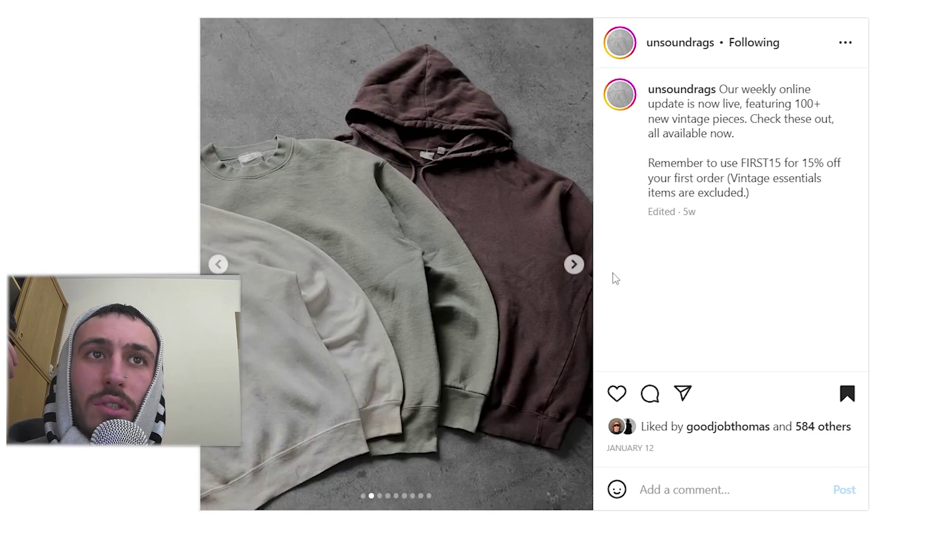
{"action": "left_click", "coordinate": [574, 265]}
{"action": "left_click", "coordinate": [572, 265]}
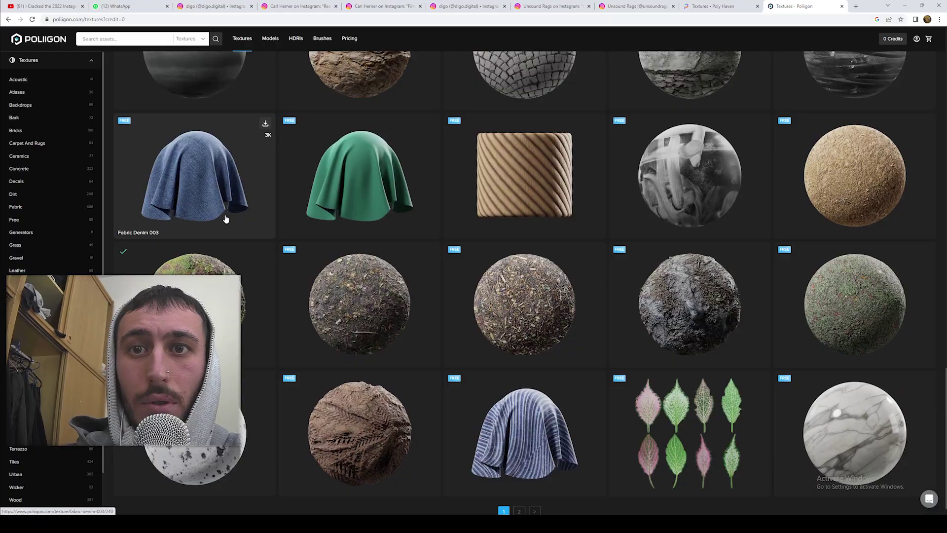
Step: Browse Poliigon's free textures through to the second page of the listing
{"action": "scroll", "coordinate": [264, 128], "scroll_direction": "down", "scroll_amount": 1}
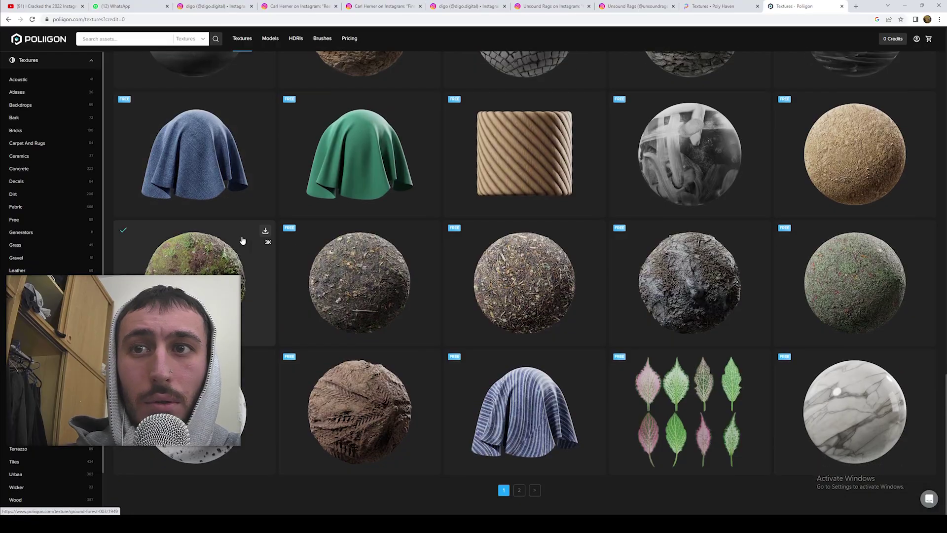
{"action": "left_click", "coordinate": [519, 489]}
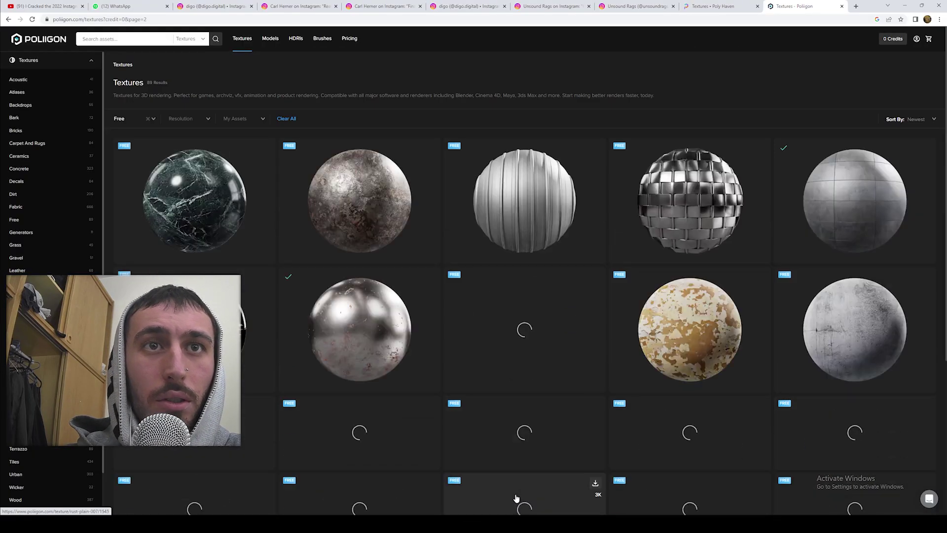
{"action": "left_click", "coordinate": [654, 170]}
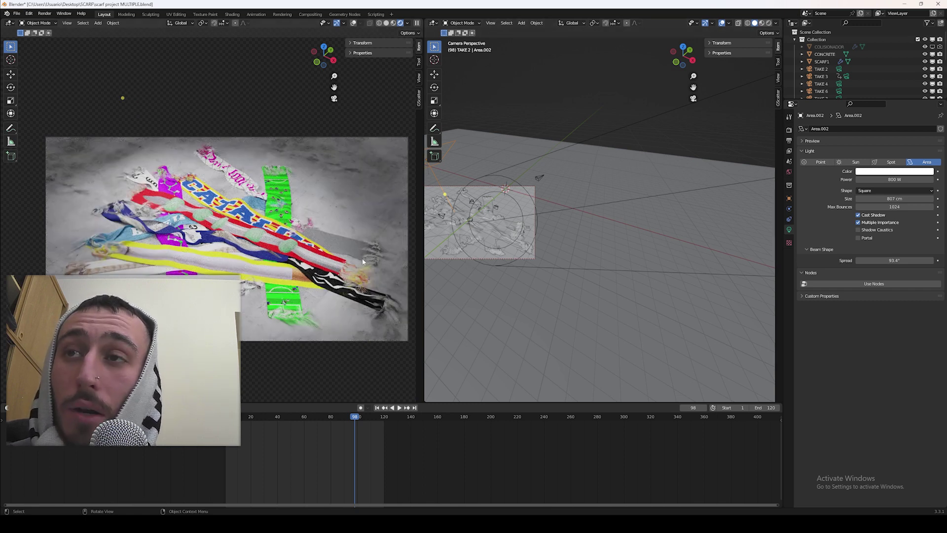
Step: Switch back to Blender and review the scene's output format, frame range and Cycles sampling settings
{"action": "middle_click_drag", "start_coordinate": [500, 239], "coordinate": [587, 243], "text": "shift"}
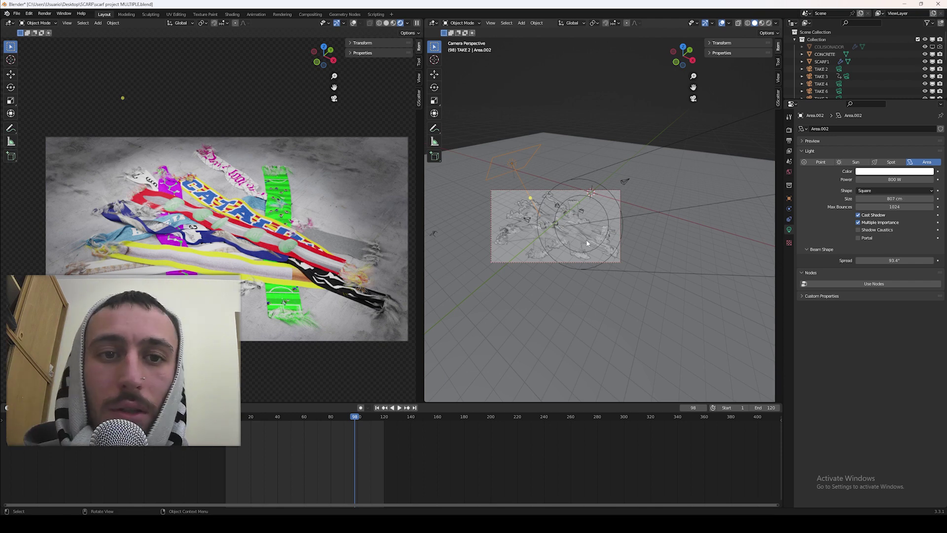
{"action": "left_click", "coordinate": [789, 141]}
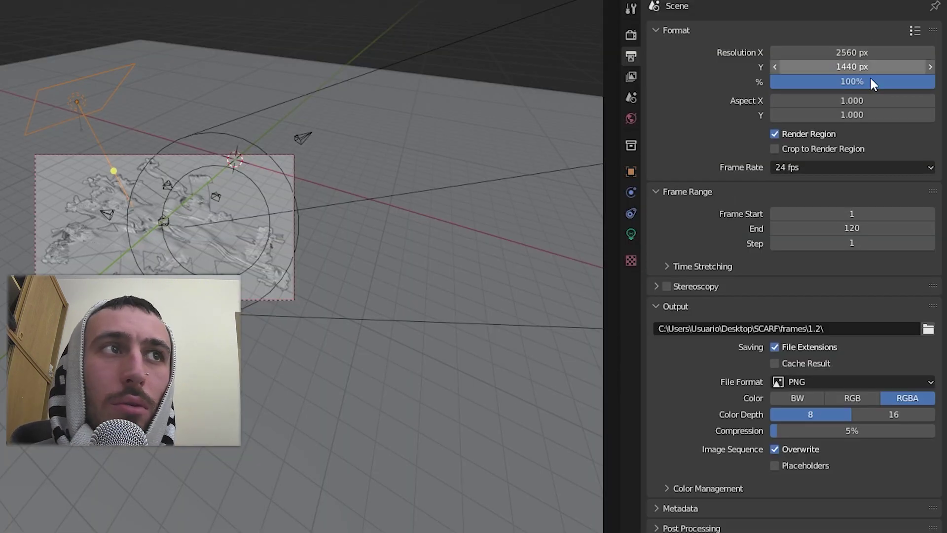
{"action": "key", "text": "ctrl+shift+Tab"}
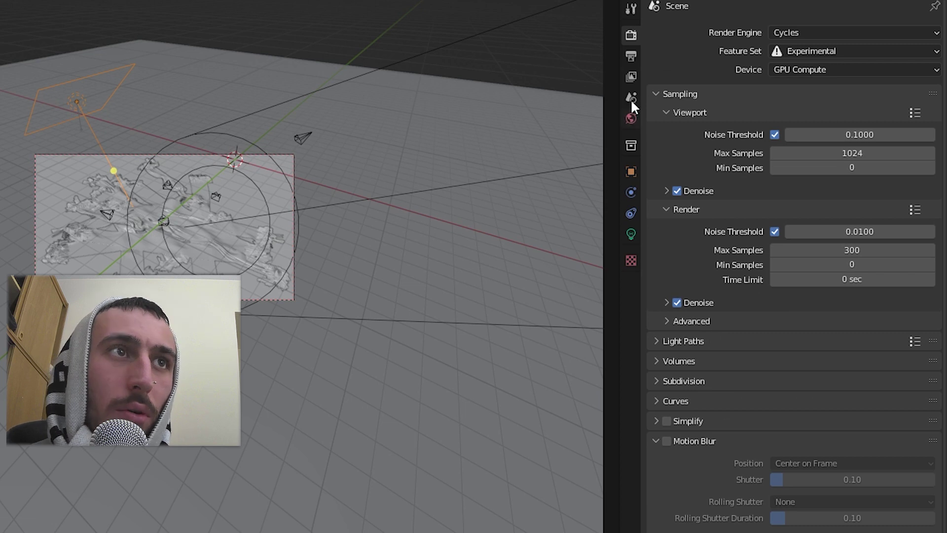
{"action": "left_click", "coordinate": [630, 56]}
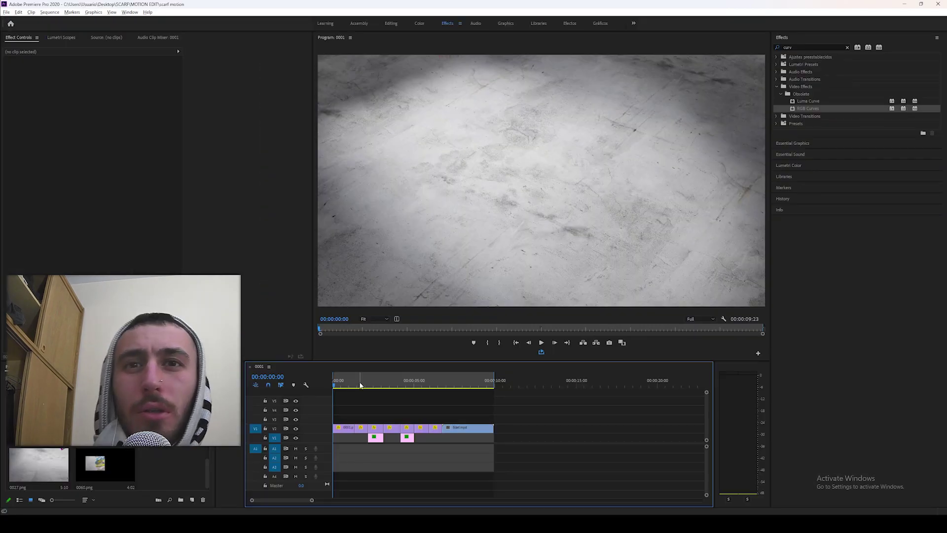
Step: Switch to Premiere Pro and play back the edited scarf clips in sequence 0001
{"action": "left_click", "coordinate": [347, 431]}
{"action": "key", "text": "space"}
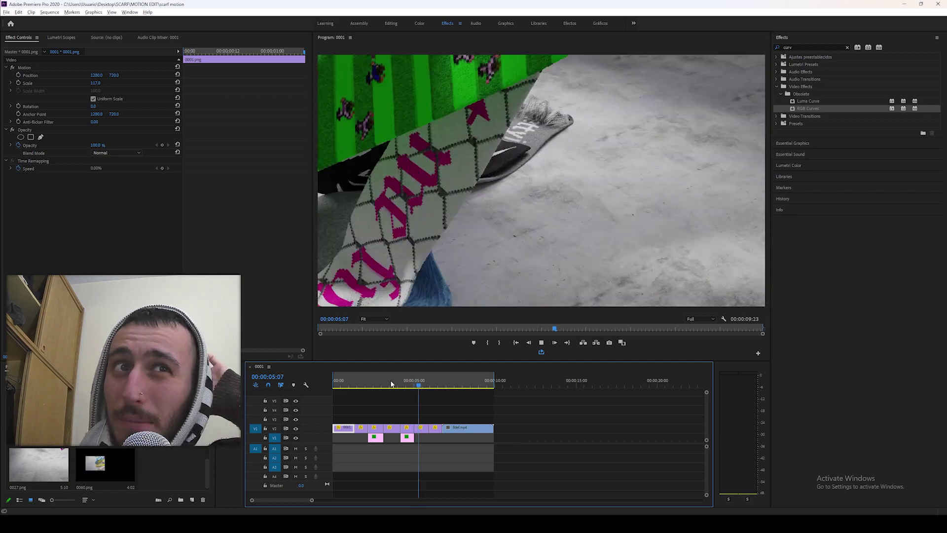
{"action": "left_click", "coordinate": [363, 384]}
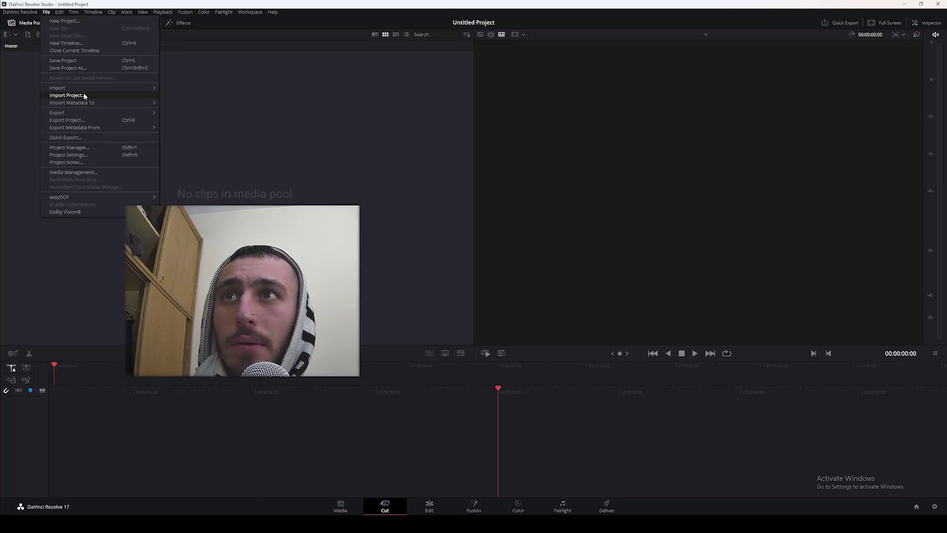
Step: Import the 0001 timeline into a new DaVinci Resolve project and open the first clip, 1.mp4, in Fusion
{"action": "mouse_move", "coordinate": [89, 91]}
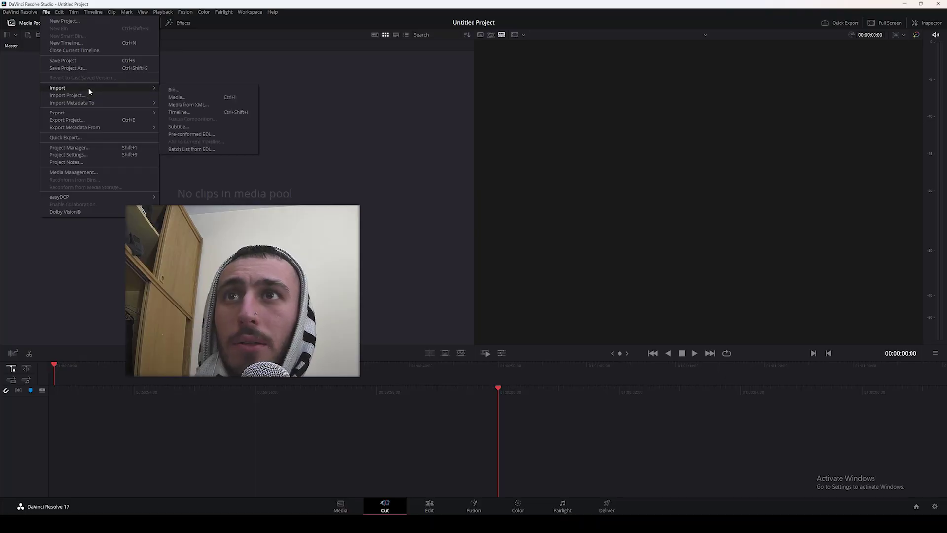
{"action": "left_click", "coordinate": [191, 111]}
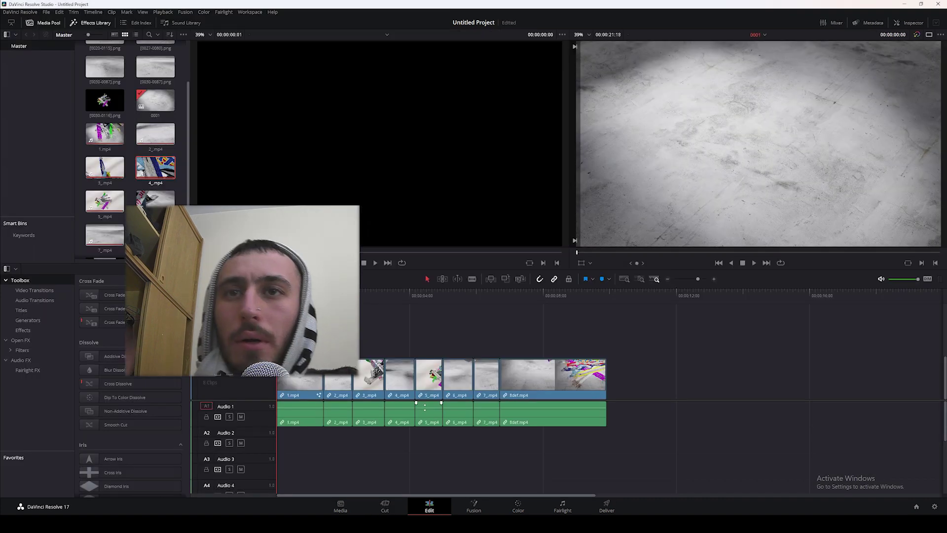
{"action": "left_click", "coordinate": [299, 396]}
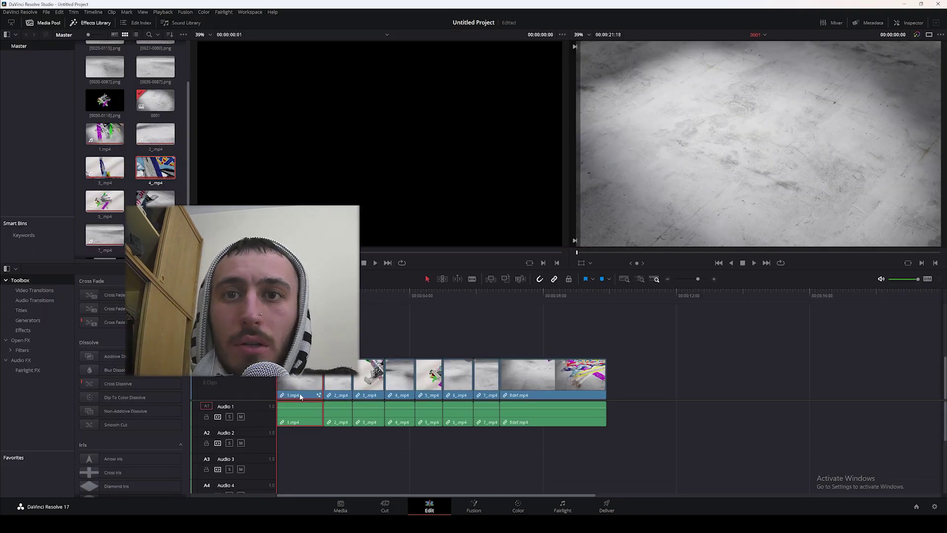
{"action": "left_click", "coordinate": [475, 505]}
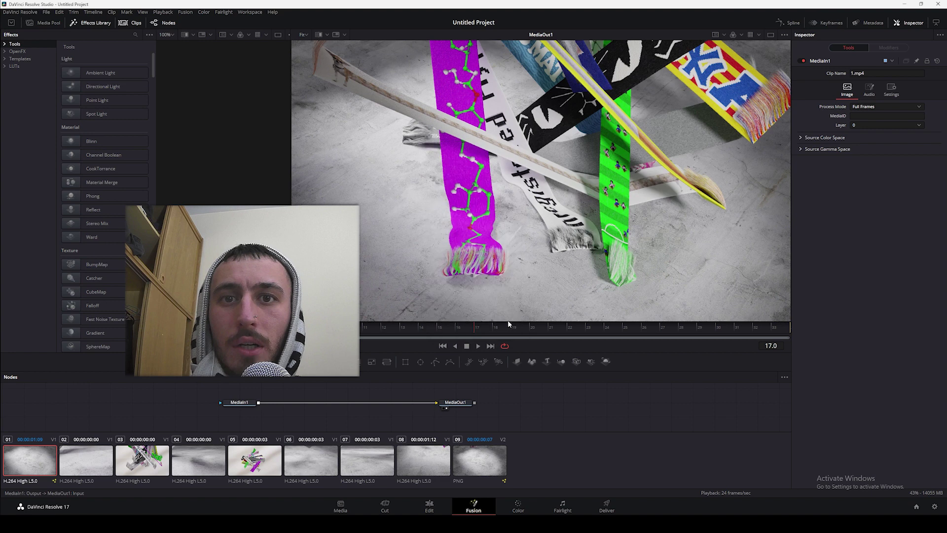
Step: Insert OpticalFlow and VectorMotionBlur nodes between MediaIn1 and MediaOut1, and set the vector blur's Scale to 0.31
{"action": "key", "text": "ctrl+v"}
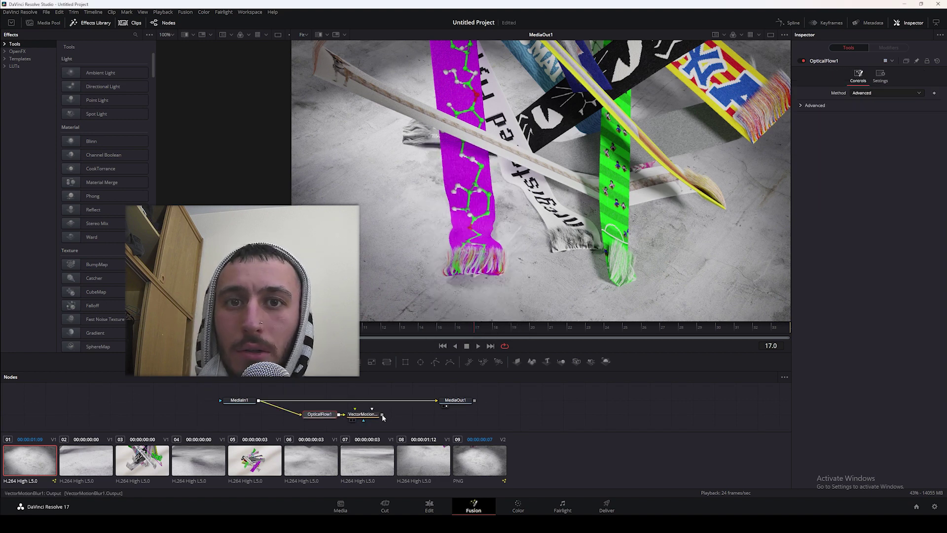
{"action": "left_click_drag", "start_coordinate": [439, 405], "coordinate": [437, 400]}
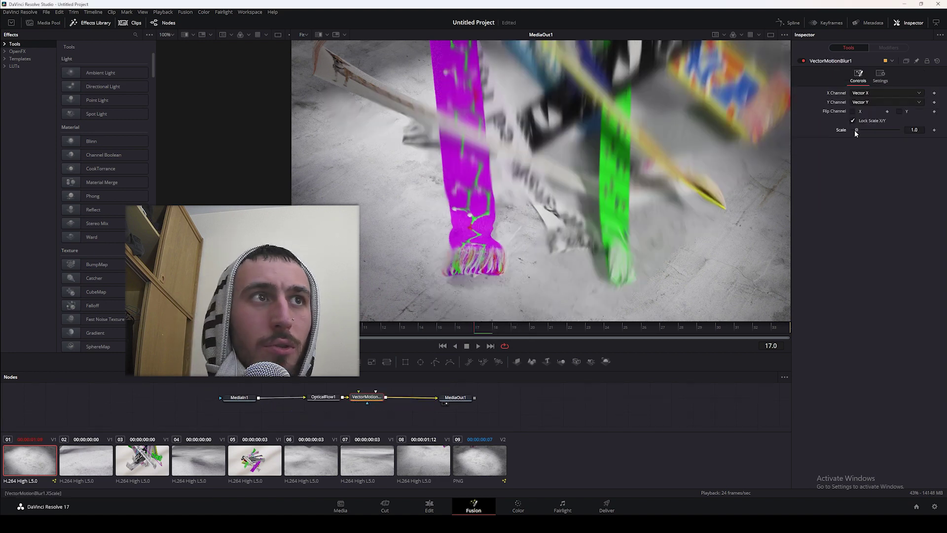
{"action": "left_click_drag", "start_coordinate": [852, 132], "coordinate": [853, 131]}
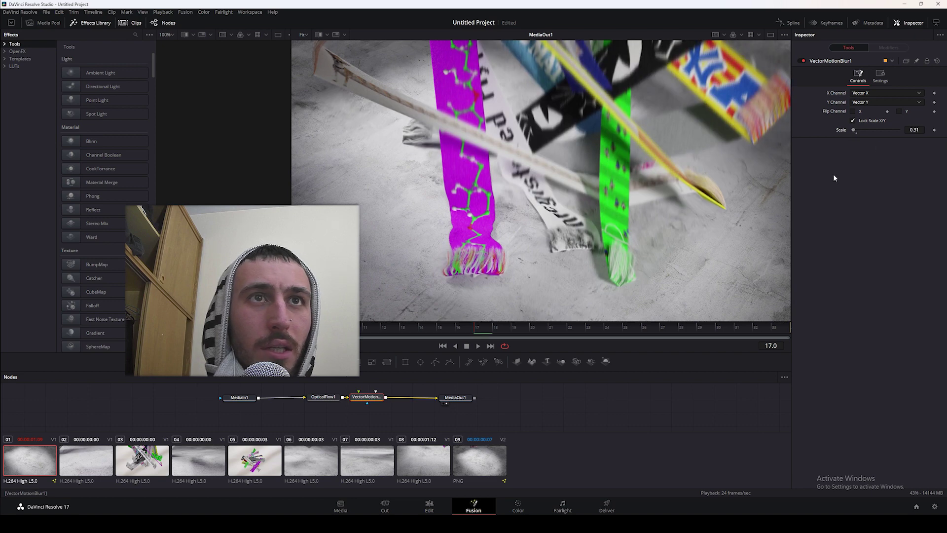
Step: Play the 1.mp4 composition from its start to preview the motion blur
{"action": "left_click", "coordinate": [444, 347]}
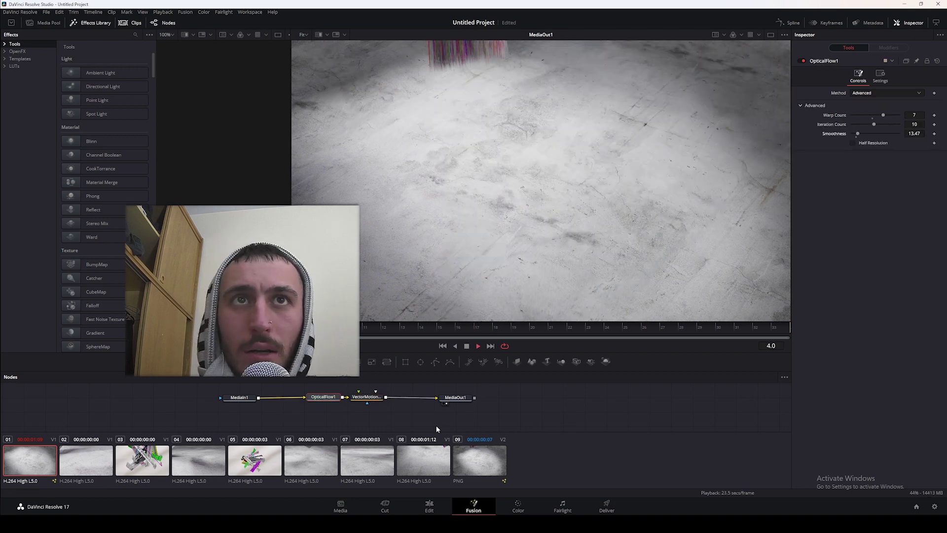
{"action": "key", "text": "space"}
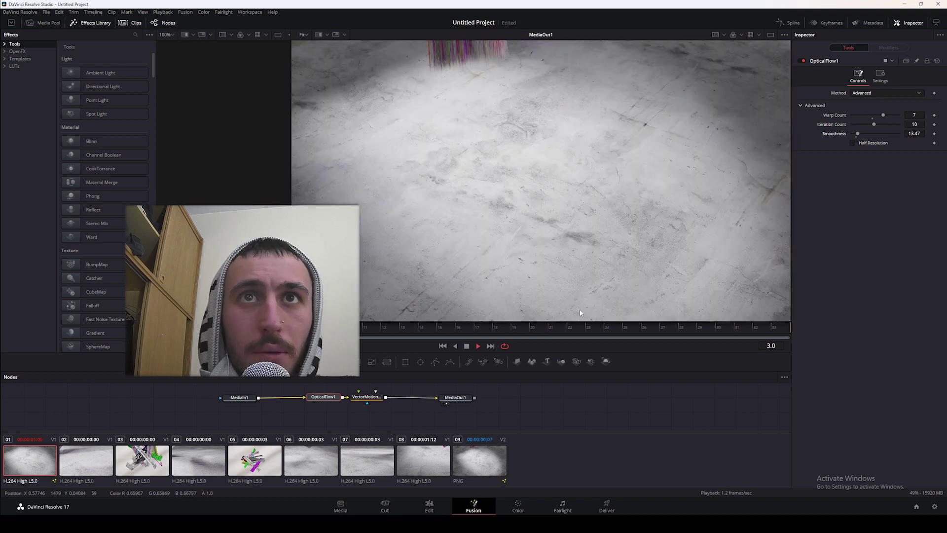
Step: Select the OpticalFlow and VectorMotionBlur nodes, and preview the first clip's motion blur on the Color page
{"action": "left_click_drag", "start_coordinate": [299, 386], "coordinate": [367, 408]}
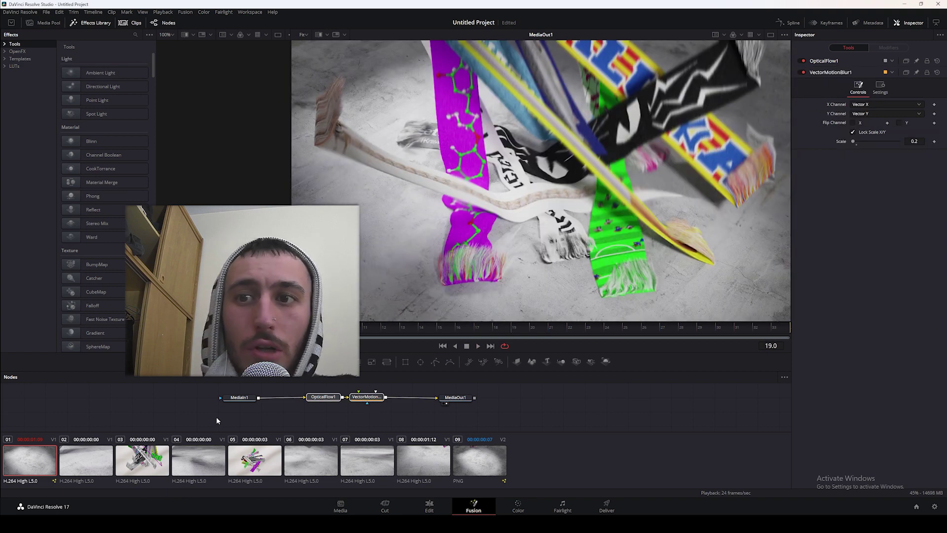
{"action": "key", "text": "shift+6"}
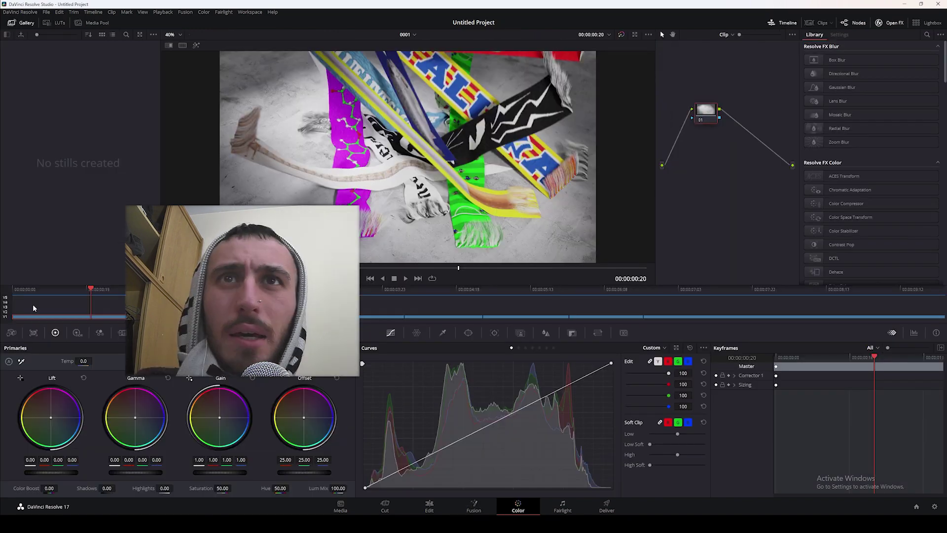
{"action": "key", "text": "space"}
{"action": "left_click", "coordinate": [64, 288]}
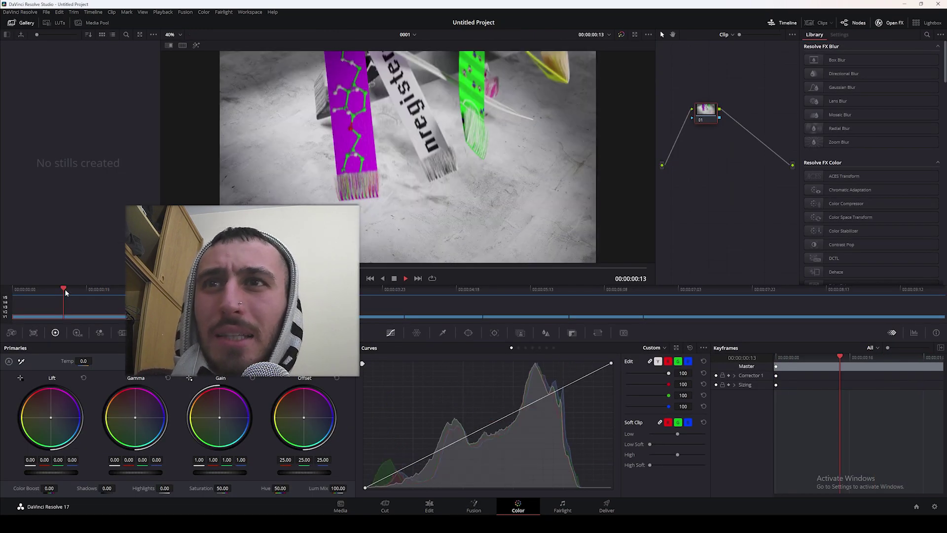
{"action": "left_click_drag", "start_coordinate": [66, 289], "coordinate": [55, 291]}
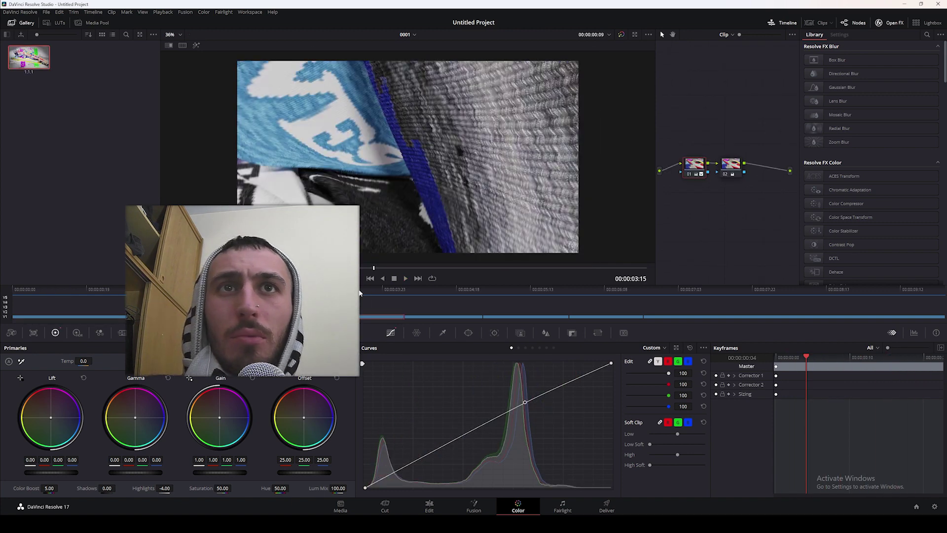
Step: Check the graded close-up, and queue the timeline for rendering as Premiere XML with QuickTime, Uncompressed RGB 10-bit, 2560 x 1440
{"action": "left_click_drag", "start_coordinate": [360, 293], "coordinate": [375, 292]}
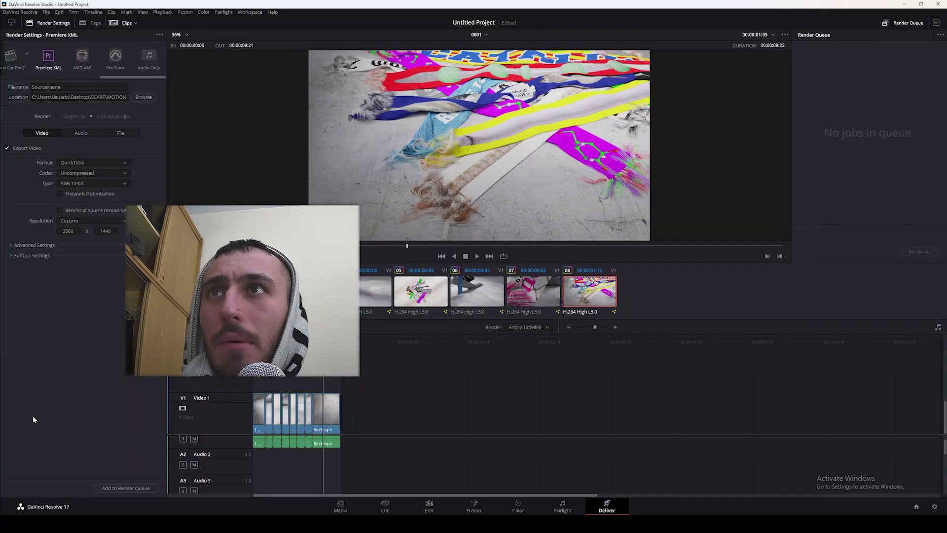
{"action": "left_click", "coordinate": [137, 487]}
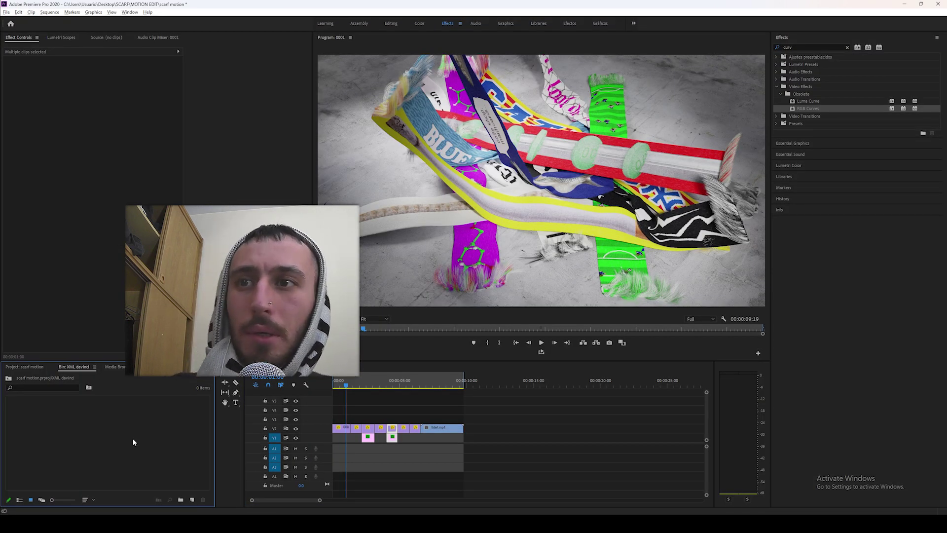
Step: Switch to Premiere Pro, import the Resolve XML into the XML davinci bin, and move its clips to the start of sequence 0001
{"action": "double_click", "coordinate": [132, 438]}
{"action": "double_click", "coordinate": [94, 87]}
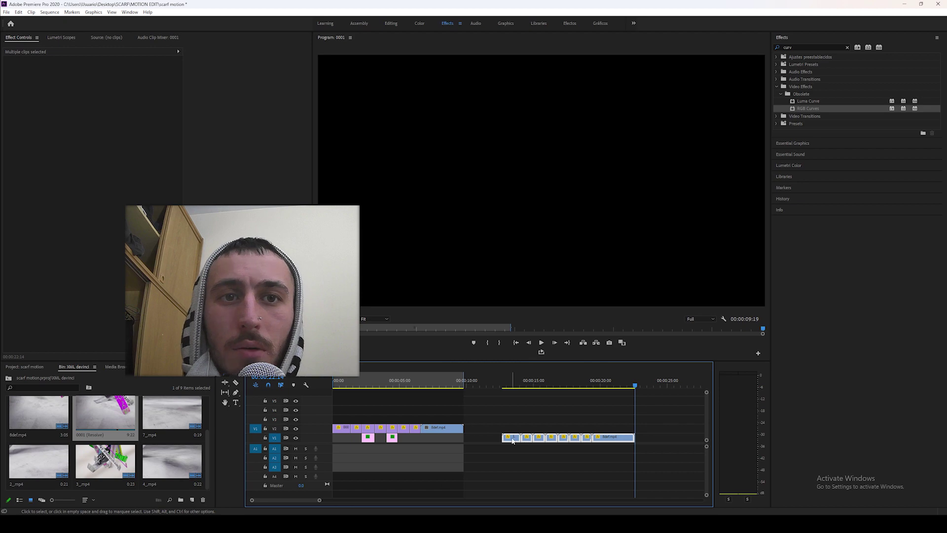
{"action": "left_click_drag", "start_coordinate": [512, 440], "coordinate": [355, 419]}
Step: Move a spare sound clip from beyond the sequence's end to audio track A3 beneath the second shot
{"action": "scroll", "coordinate": [356, 419], "scroll_direction": "up", "scroll_amount": 2, "text": "alt"}
{"action": "left_click", "coordinate": [350, 401]}
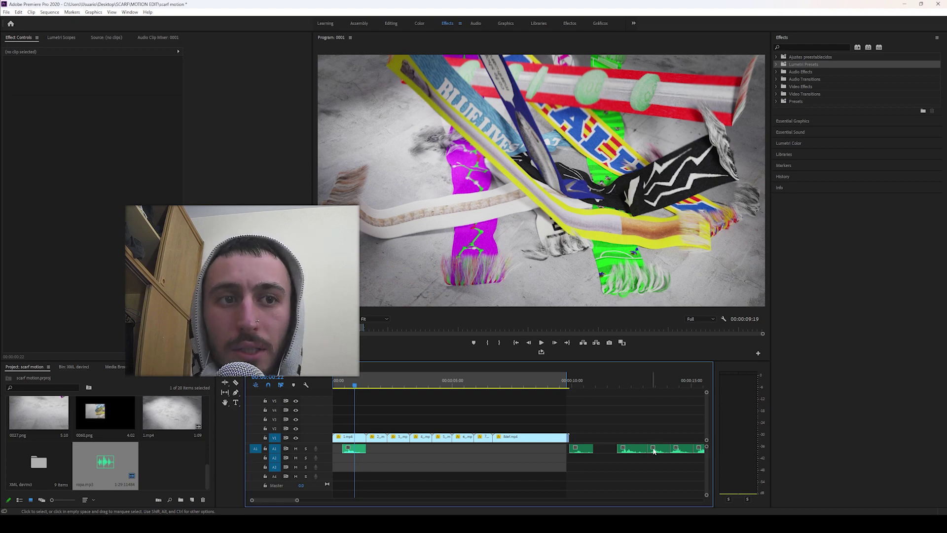
{"action": "left_click_drag", "start_coordinate": [653, 450], "coordinate": [375, 467]}
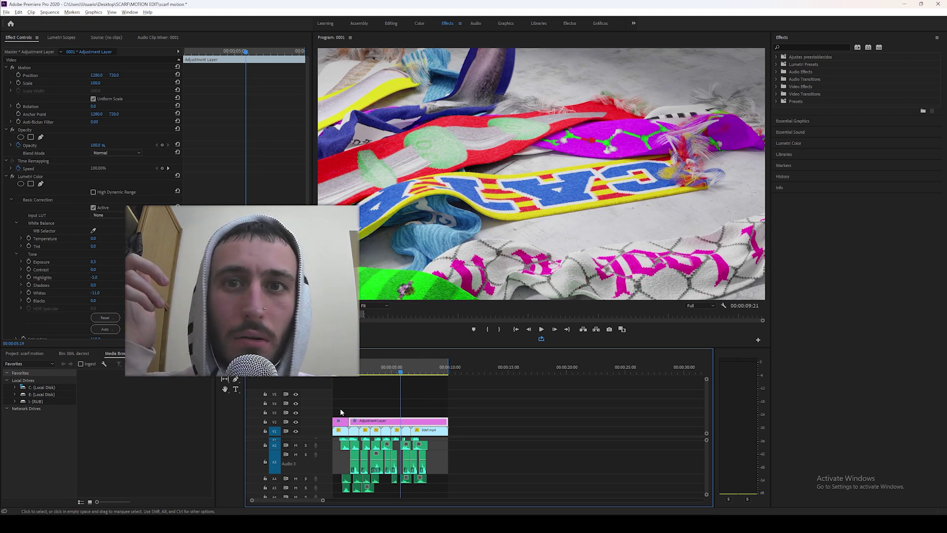
Step: Open the export settings for sequence 0001 and review the H.264 video encoding options
{"action": "left_click", "coordinate": [435, 390]}
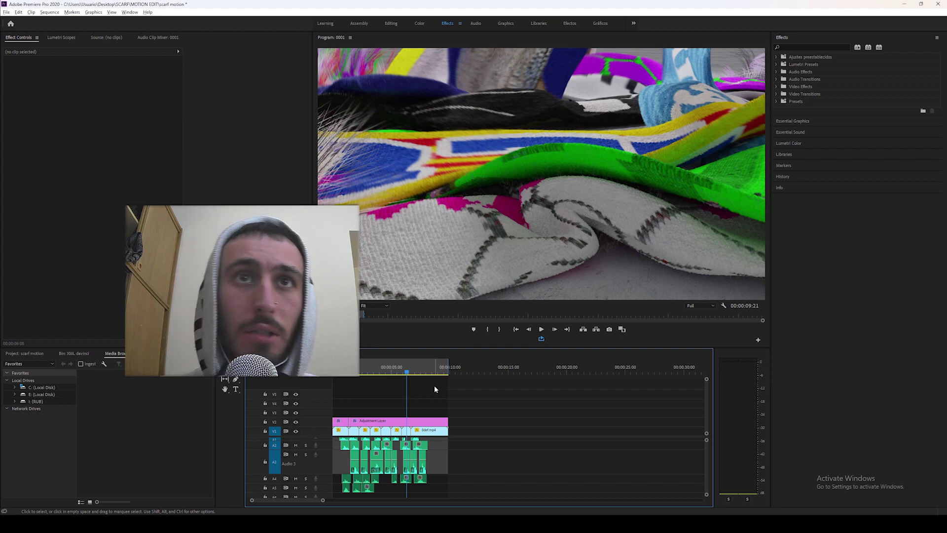
{"action": "key", "text": "ctrl+m"}
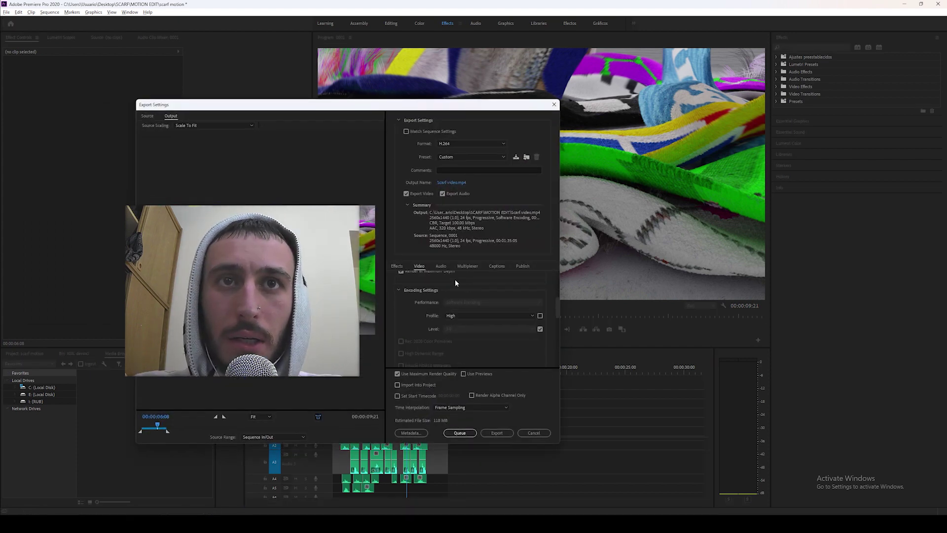
{"action": "scroll", "coordinate": [484, 293], "scroll_direction": "down", "scroll_amount": 5}
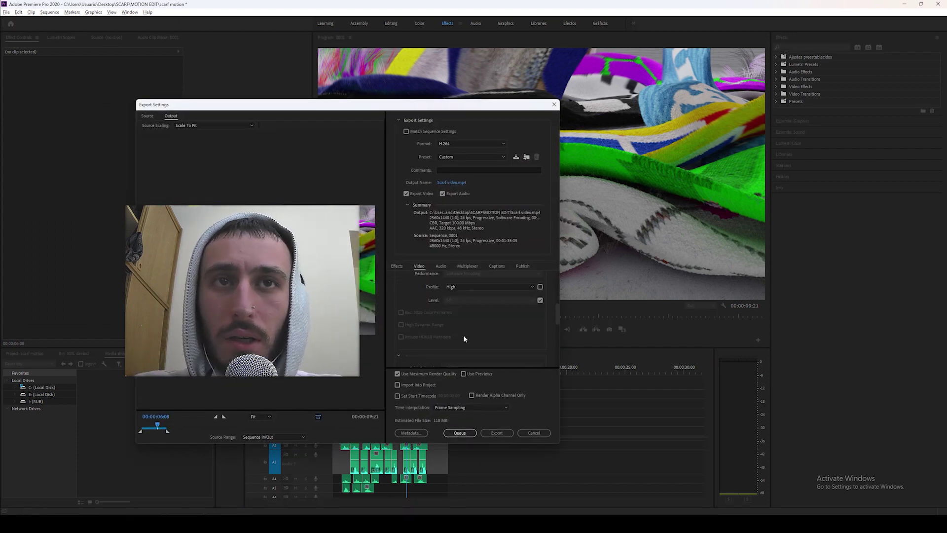